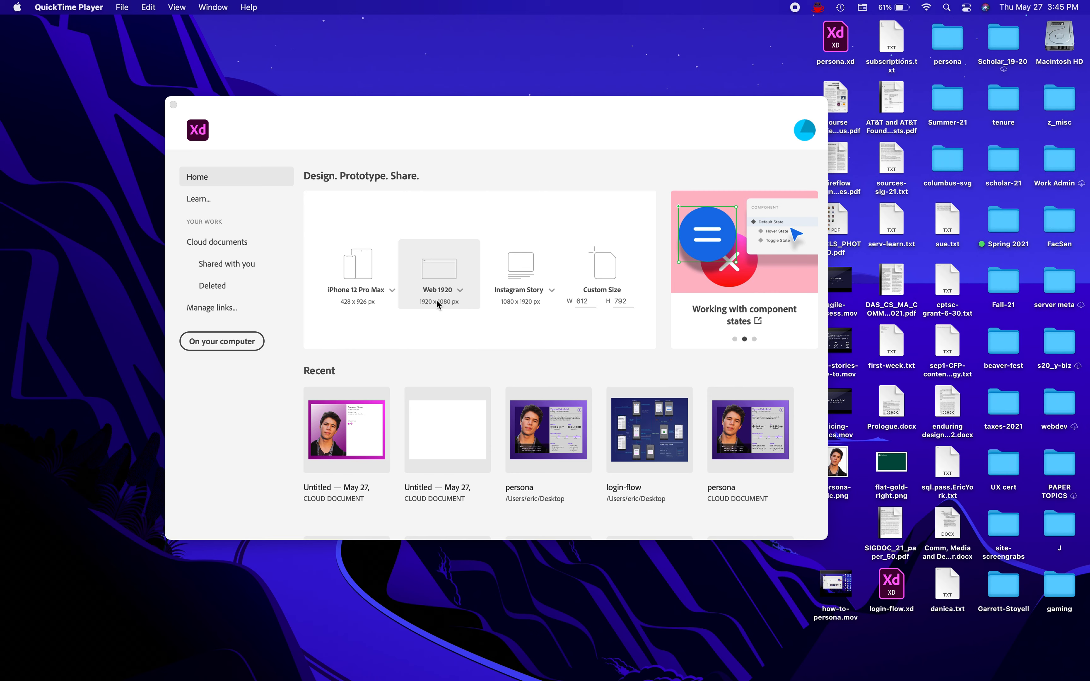
Create a new custom-size document with a 2000 × 2000 px artboard.
{"action": "left_click", "coordinate": [586, 300]}
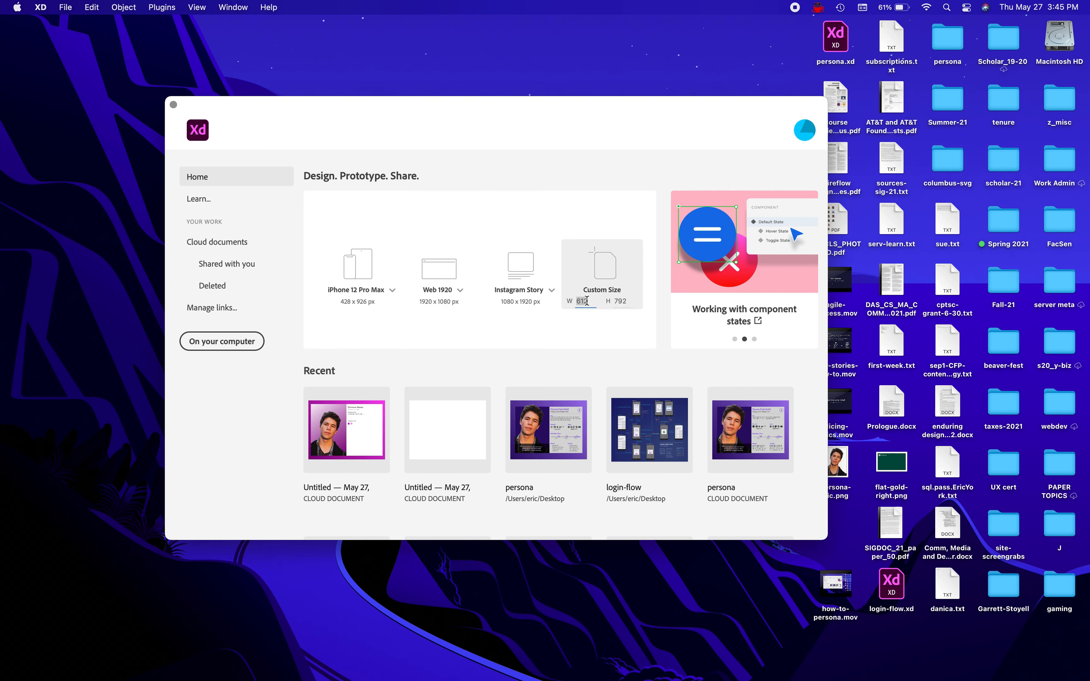
{"action": "type", "text": "2000"}
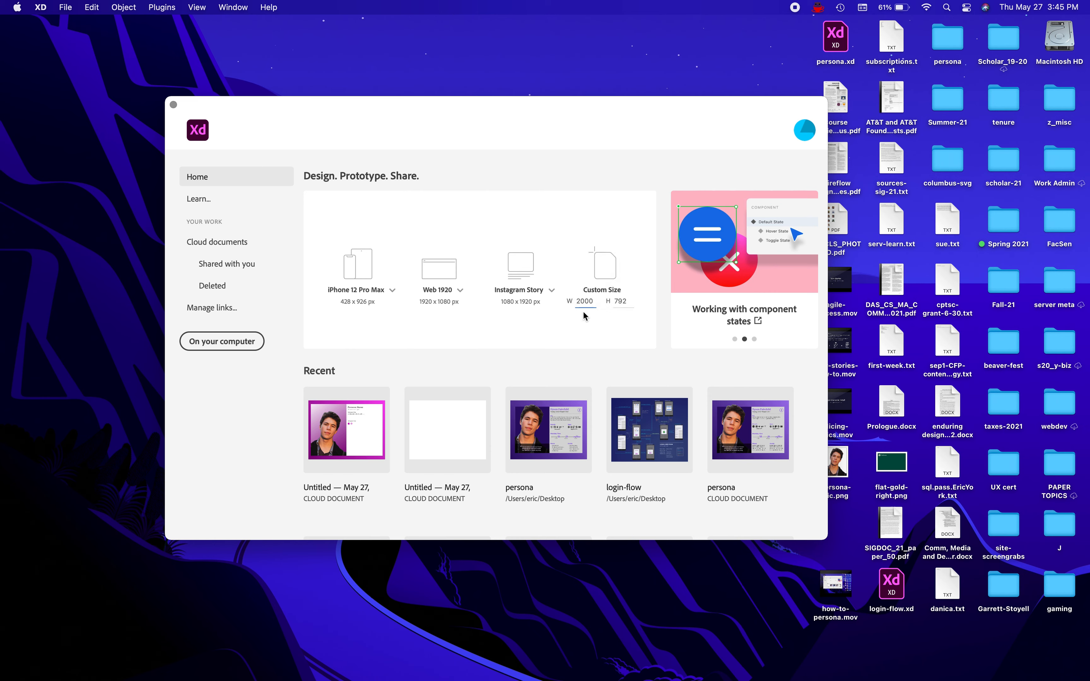
{"action": "key", "text": "Tab"}
{"action": "type", "text": "2000"}
{"action": "key", "text": "super+a"}
{"action": "key", "text": "Return"}
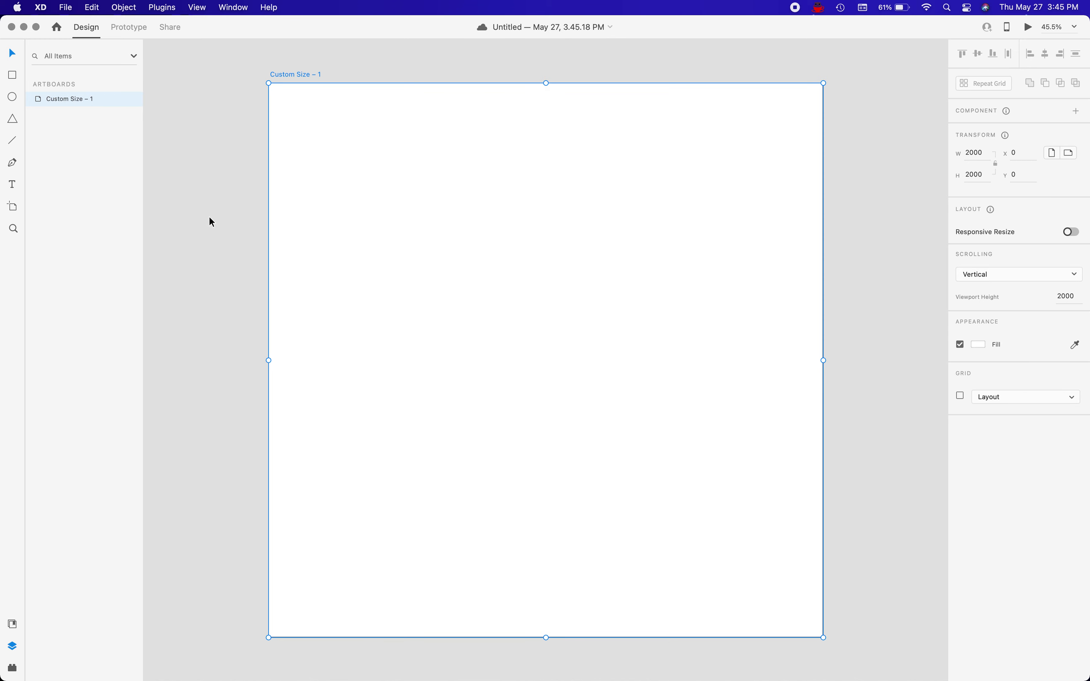
Rename the artboard with the author's first name in possessive form followed by "-Wireflow".
{"action": "double_click", "coordinate": [68, 101]}
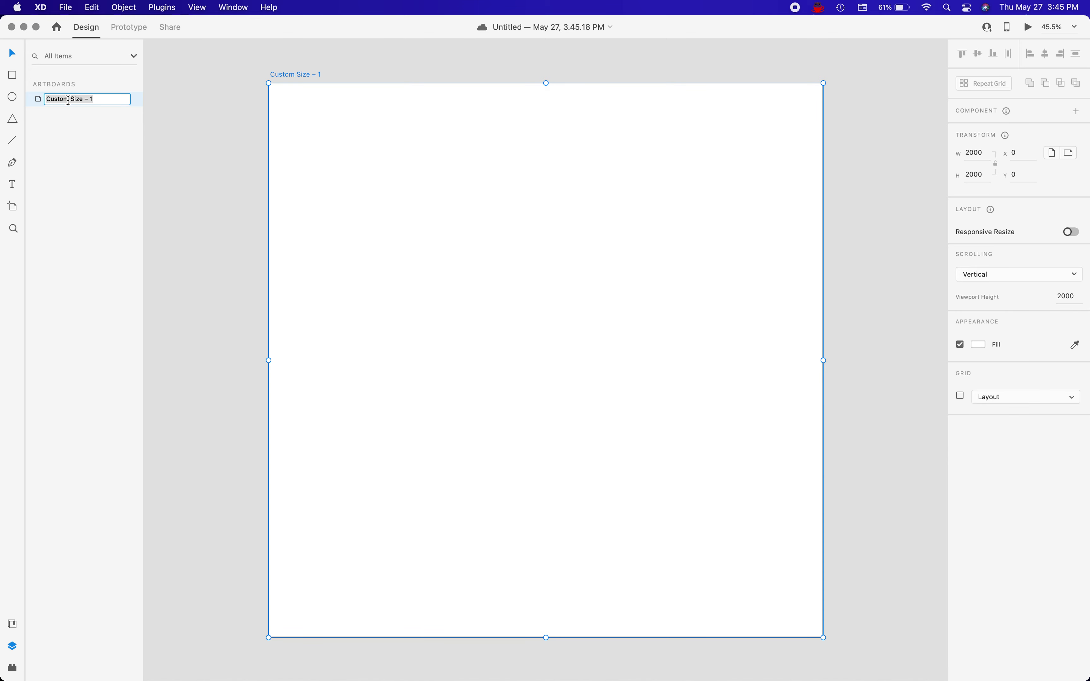
{"action": "type", "text": "Erics-Wireflow"}
{"action": "key", "text": "Return"}
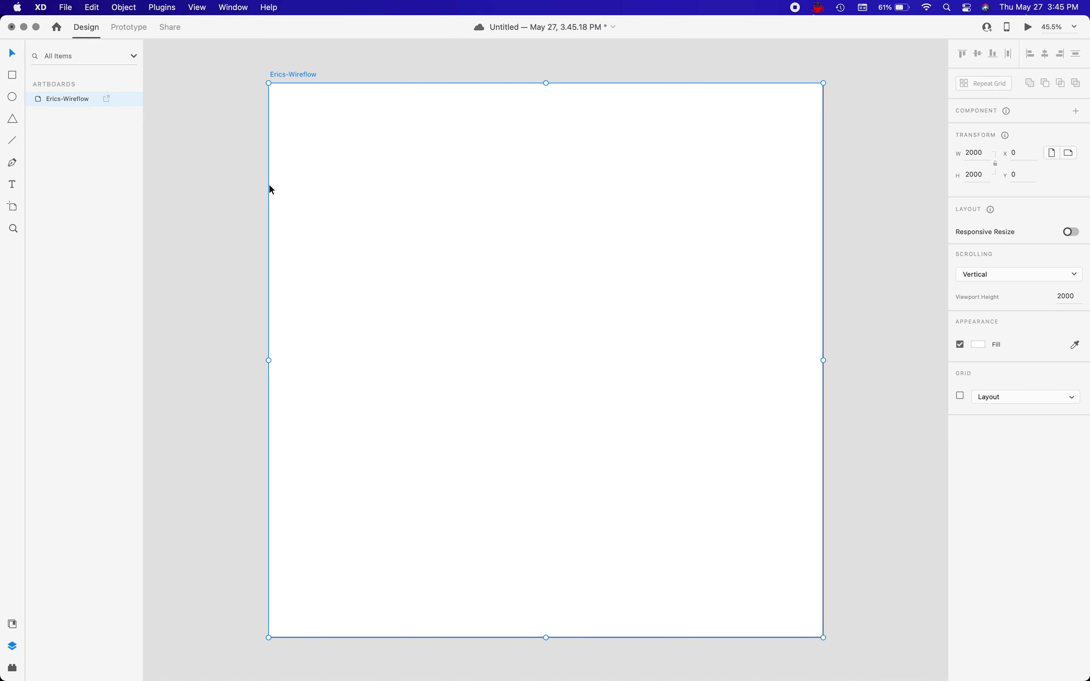
{"action": "left_click", "coordinate": [198, 183]}
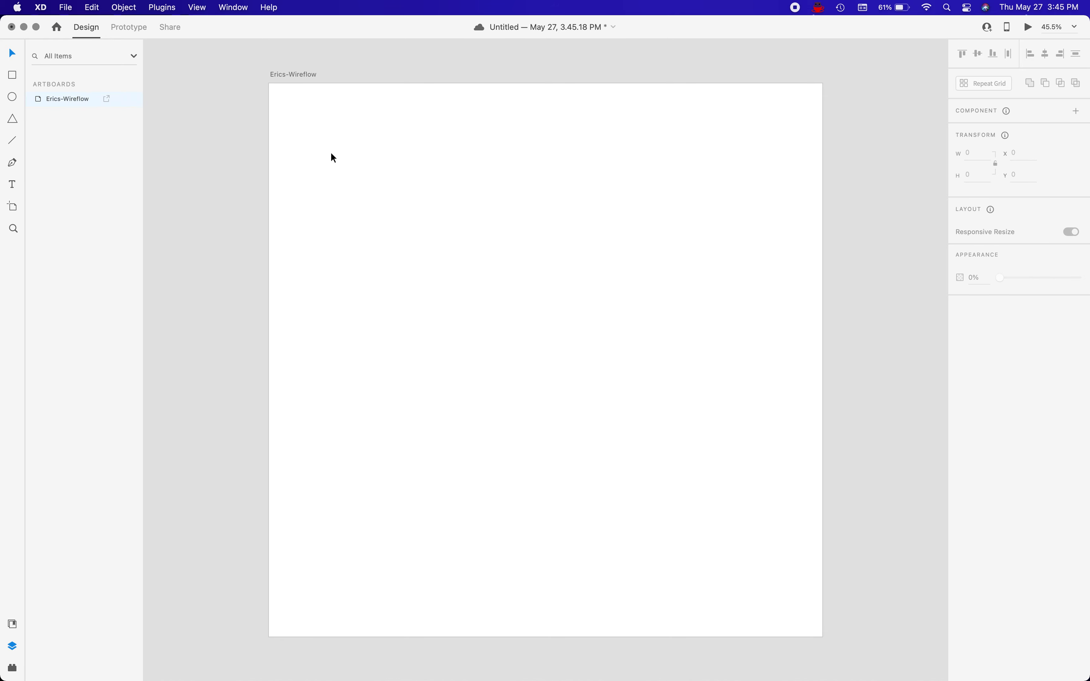
Draw a tall rectangle about 429 × 659 px near the artboard's upper-left corner for the phone body.
{"action": "key", "text": "r"}
{"action": "left_click_drag", "start_coordinate": [301, 122], "coordinate": [406, 306]}
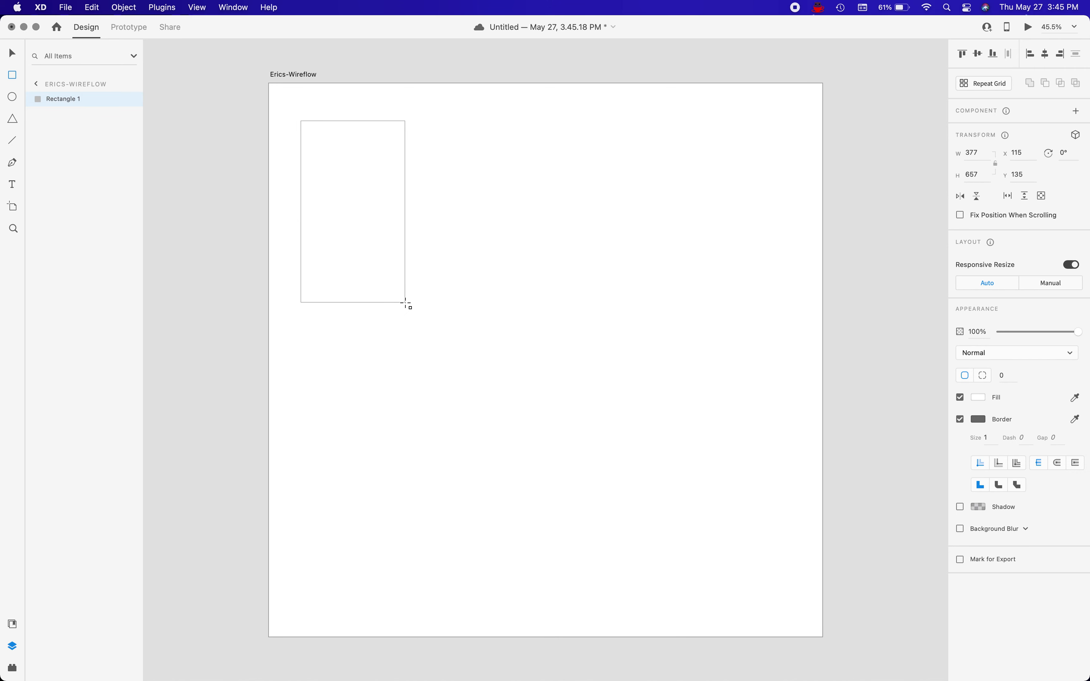
{"action": "left_click_drag", "start_coordinate": [405, 303], "coordinate": [419, 303]}
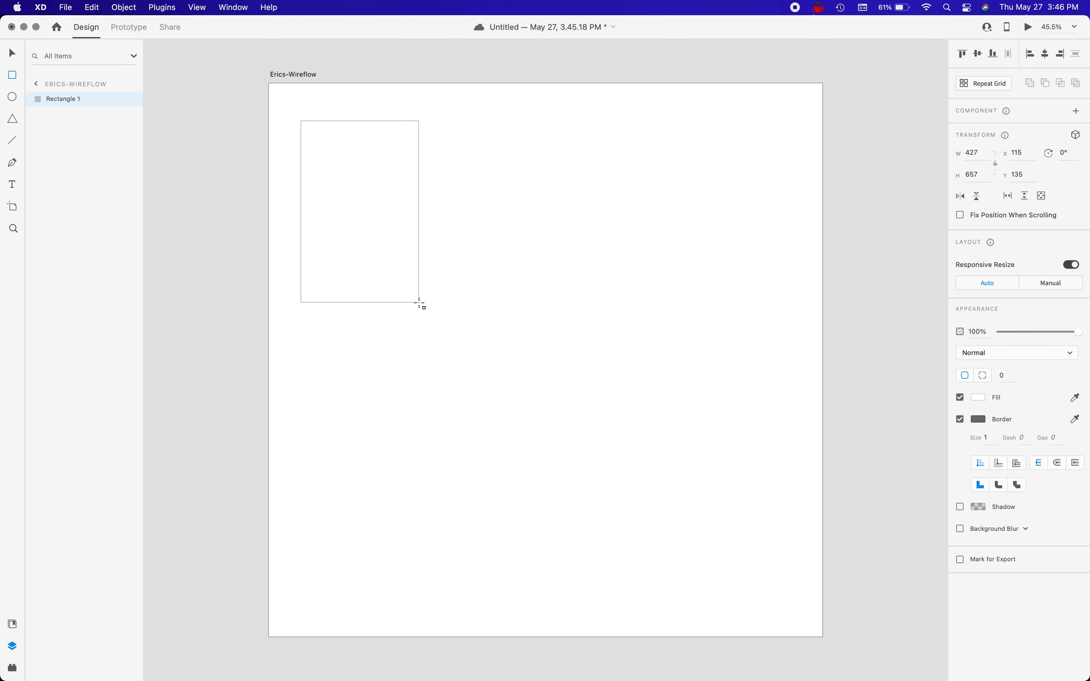
{"action": "left_click_drag", "start_coordinate": [419, 304], "coordinate": [419, 304]}
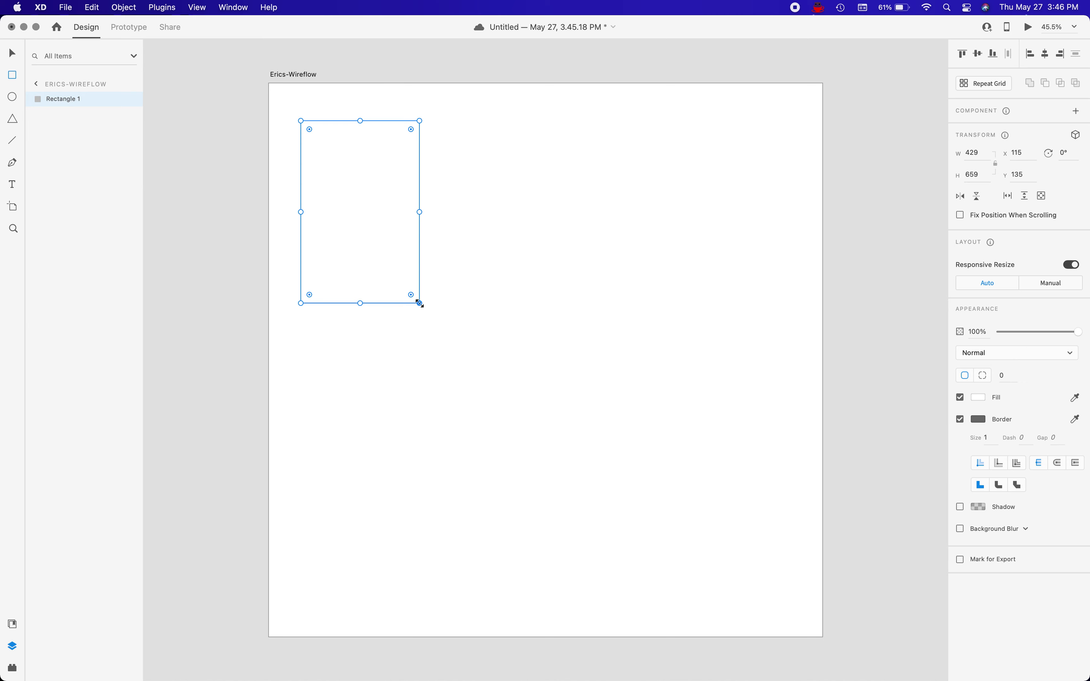
Set the phone body rectangle's width to 428 and its height to 900.
{"action": "left_click", "coordinate": [982, 156]}
{"action": "type", "text": "428"}
{"action": "key", "text": "Return"}
{"action": "left_click", "coordinate": [975, 175]}
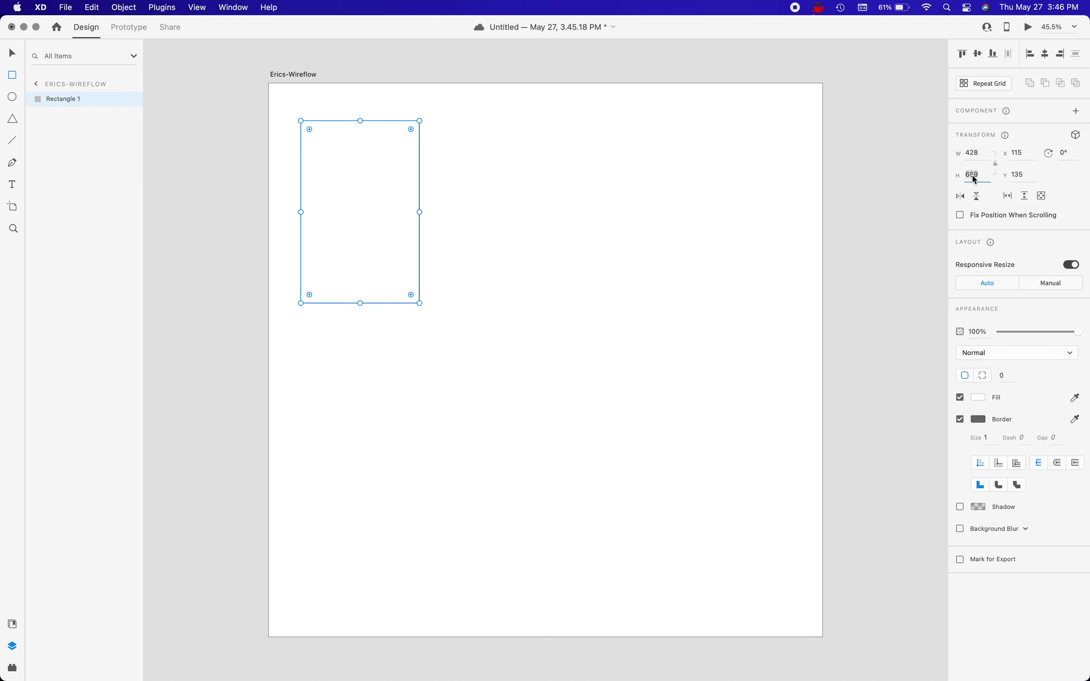
{"action": "type", "text": "900"}
{"action": "key", "text": "Return"}
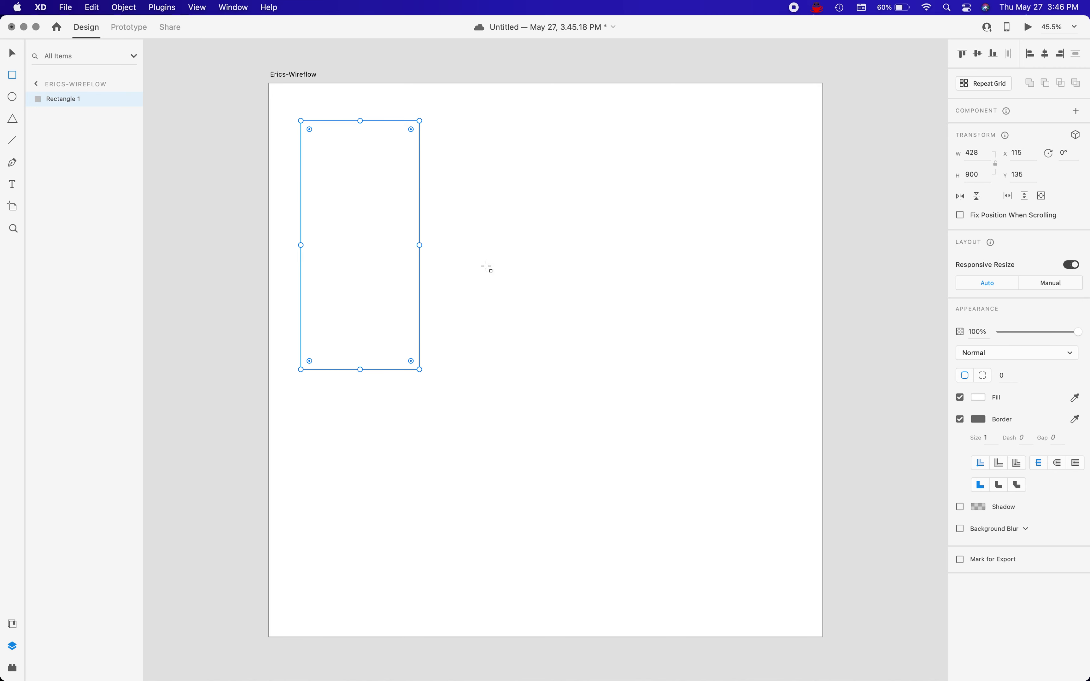
Style the phone body with a #FAFAFA border, a #0F0F0F fill and a corner radius of about 45.
{"action": "left_click", "coordinate": [977, 421]}
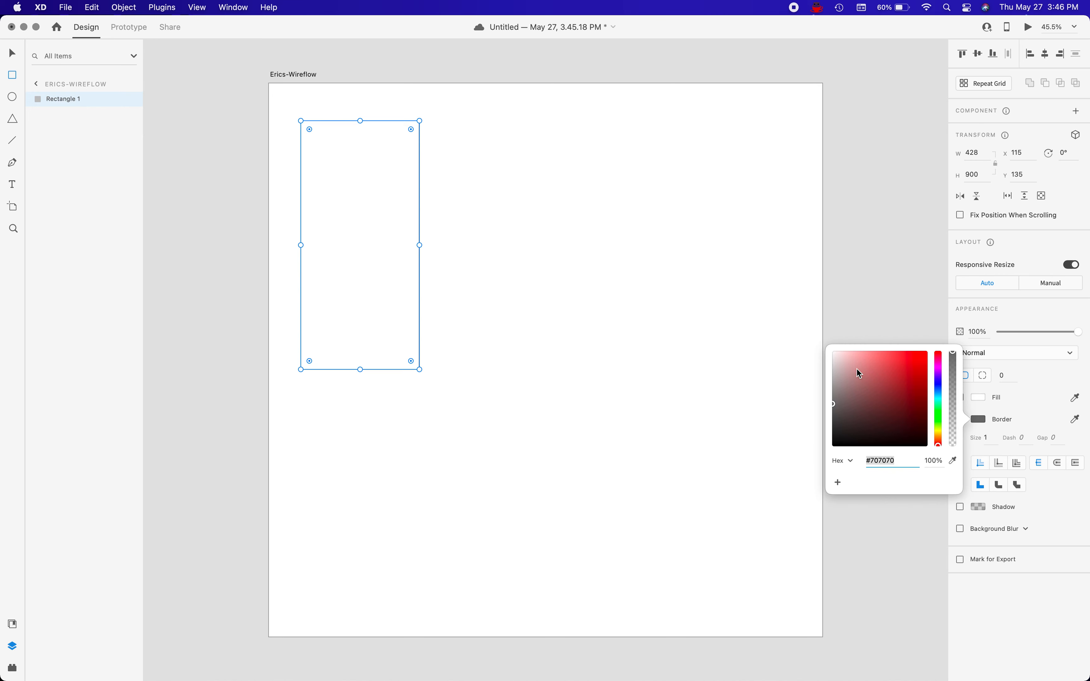
{"action": "left_click_drag", "start_coordinate": [836, 354], "coordinate": [828, 353]}
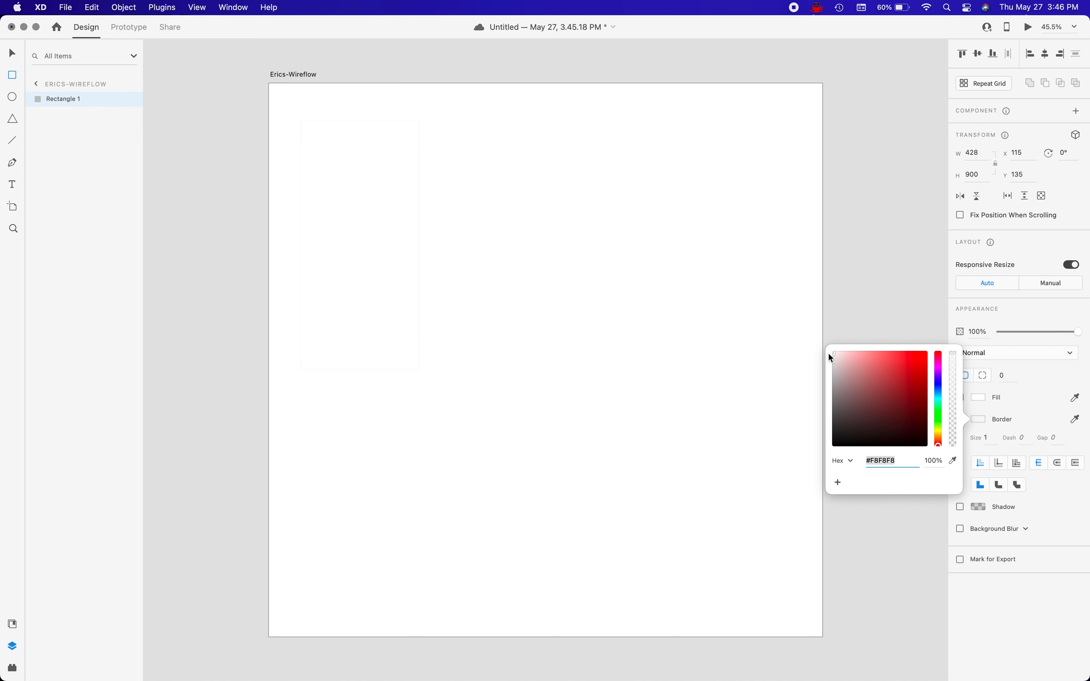
{"action": "left_click", "coordinate": [977, 398]}
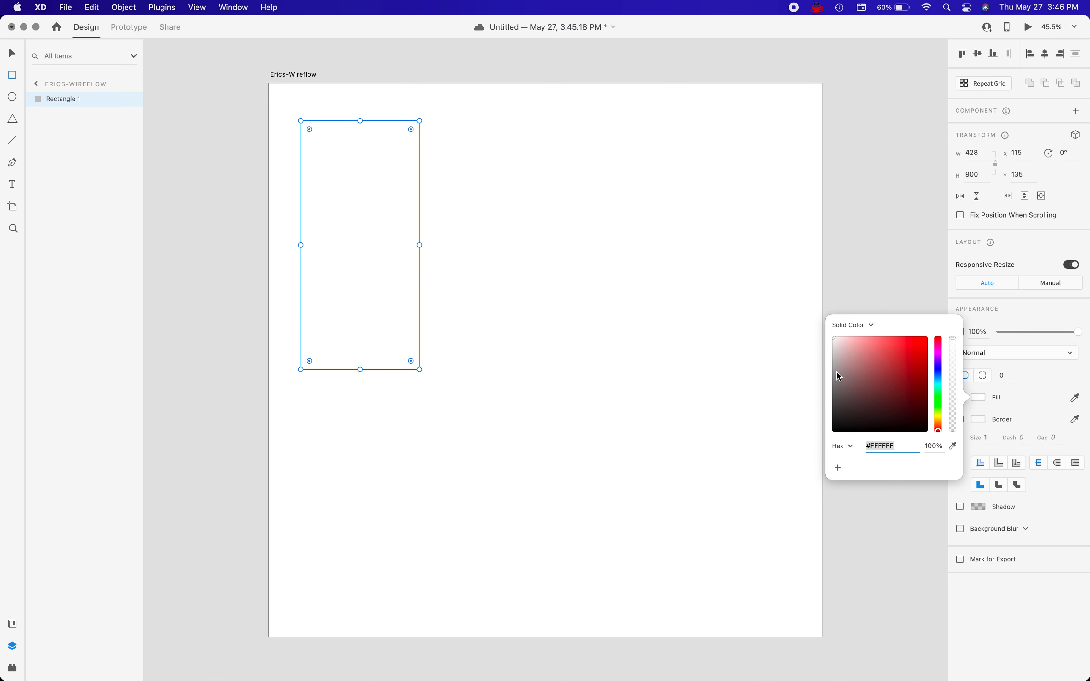
{"action": "left_click_drag", "start_coordinate": [837, 421], "coordinate": [831, 427]}
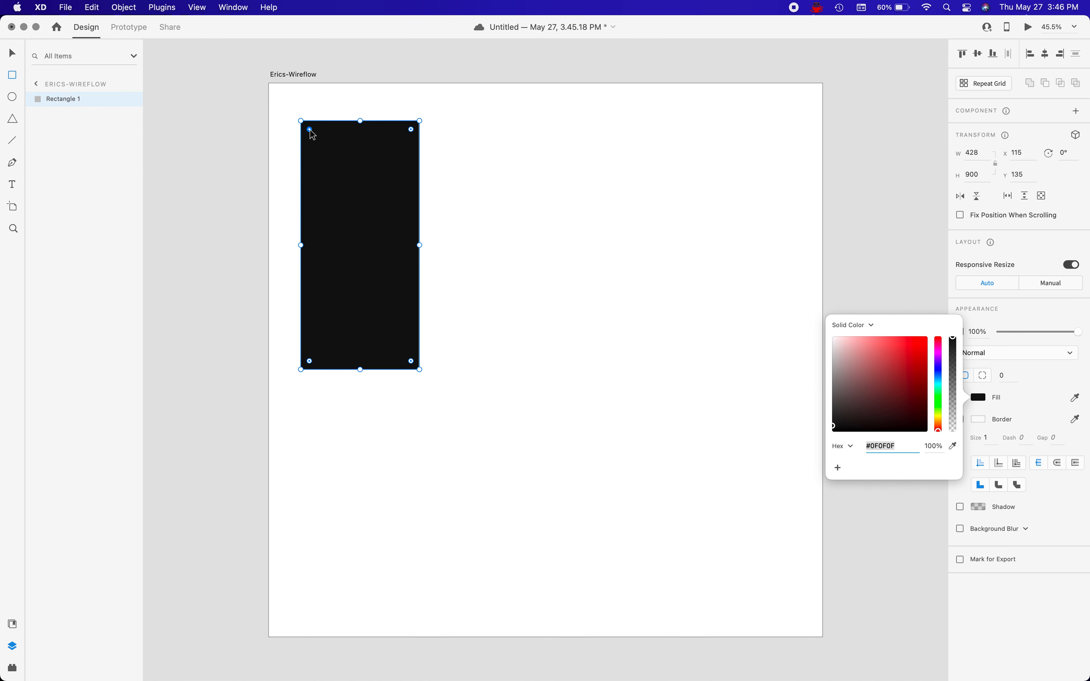
{"action": "left_click_drag", "start_coordinate": [312, 133], "coordinate": [312, 134]}
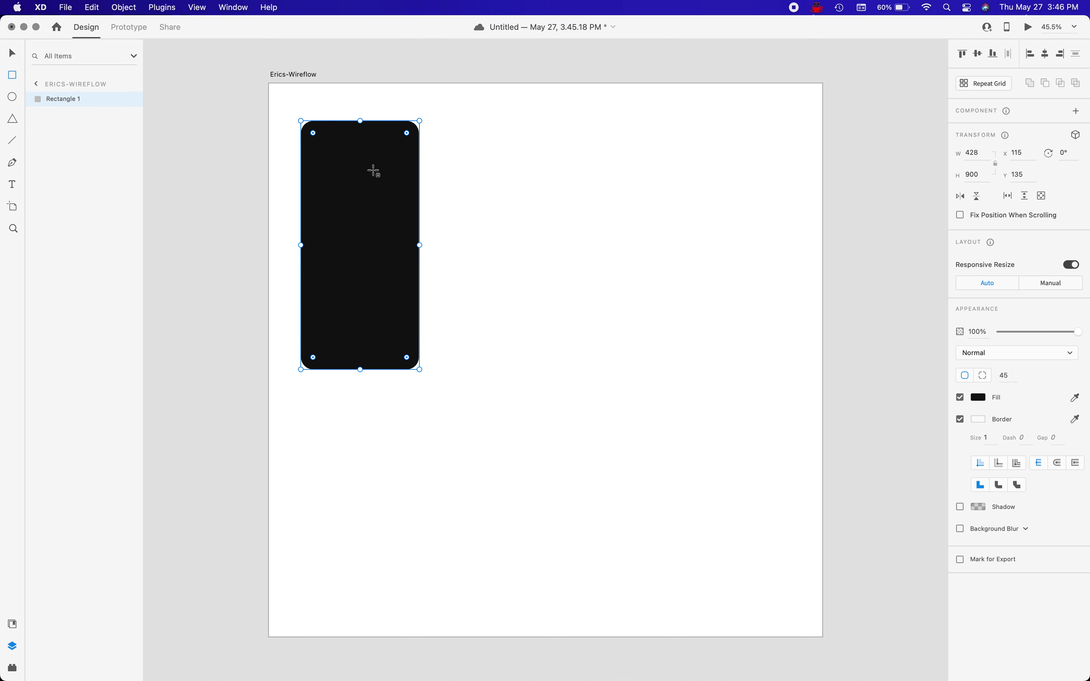
Rename the phone body layer as phone-back and lock it.
{"action": "double_click", "coordinate": [64, 102]}
{"action": "type", "text": "ph"}
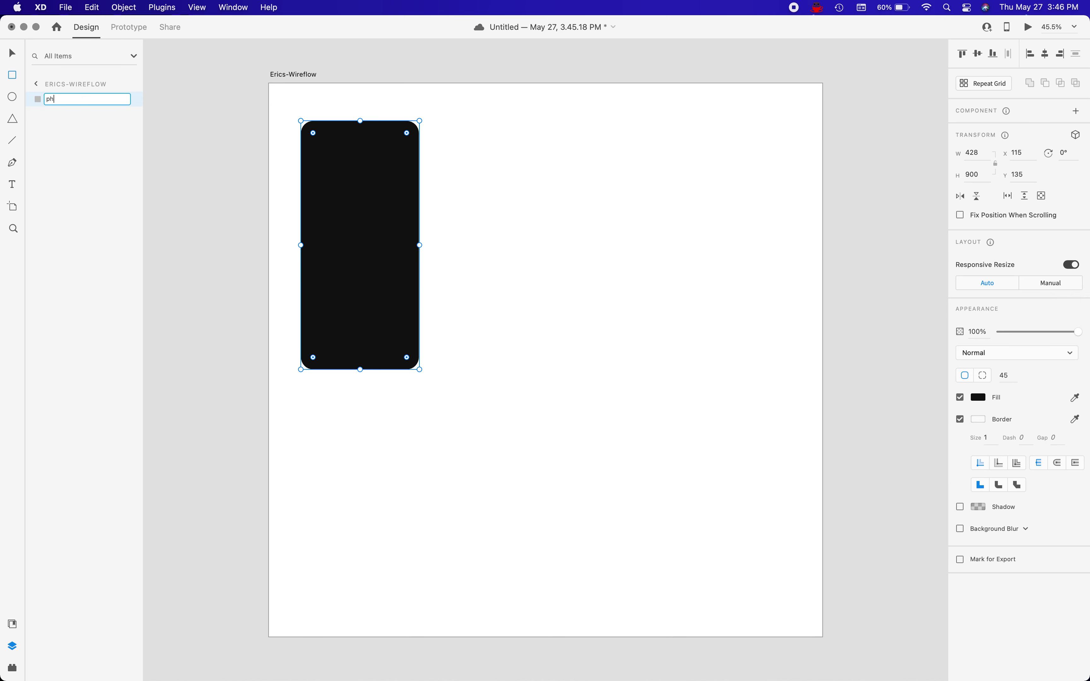
{"action": "type", "text": "one-back"}
{"action": "key", "text": "Return"}
{"action": "left_click", "coordinate": [121, 101]}
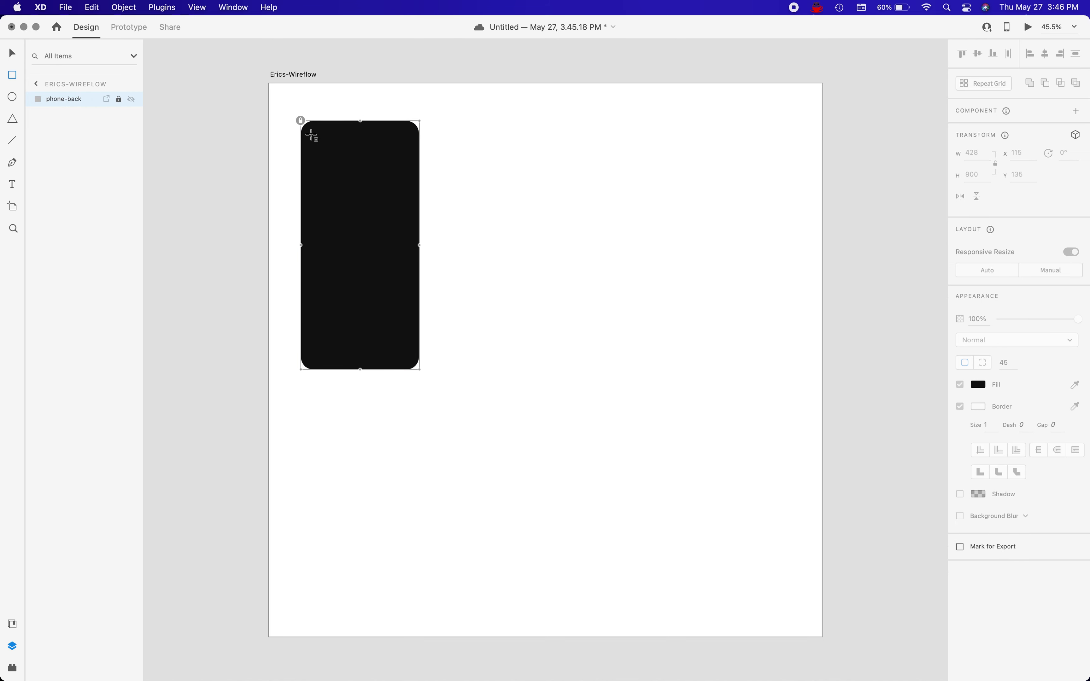
Draw a white screen rectangle inside the phone body and widen it on both sides to about 380 × 759 px.
{"action": "mouse_move", "coordinate": [311, 135]}
{"action": "left_mouse_down"}
{"action": "mouse_move", "coordinate": [352, 213]}
{"action": "mouse_move", "coordinate": [384, 321]}
{"action": "mouse_move", "coordinate": [416, 359]}
{"action": "mouse_move", "coordinate": [409, 346]}
{"action": "left_mouse_up"}
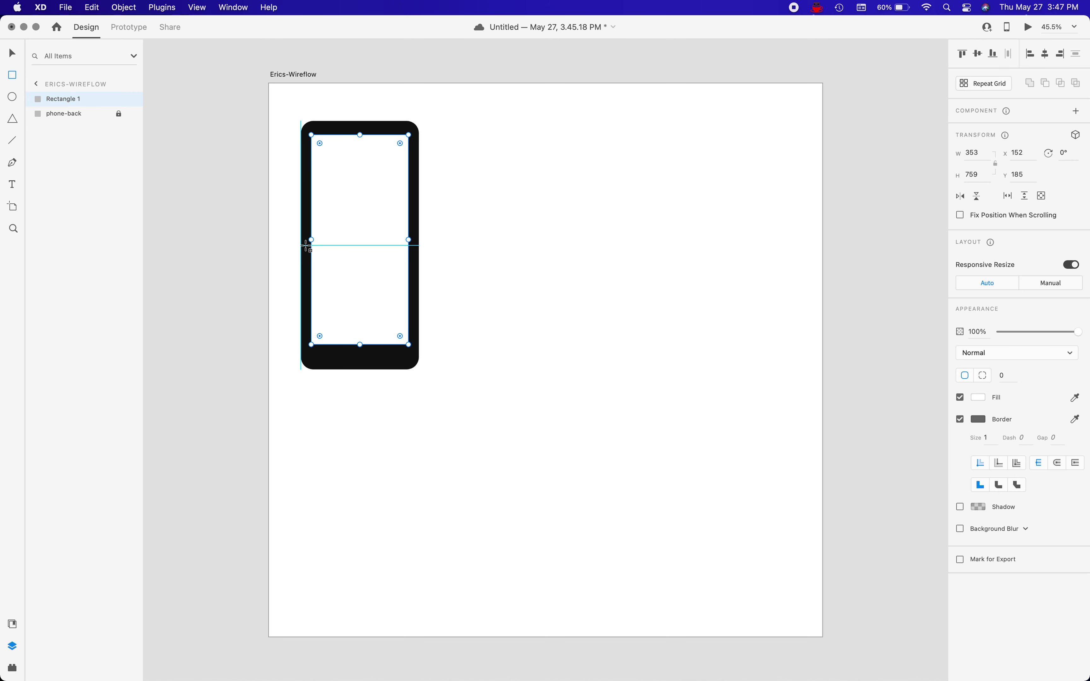
{"action": "left_click_drag", "start_coordinate": [310, 240], "coordinate": [308, 240]}
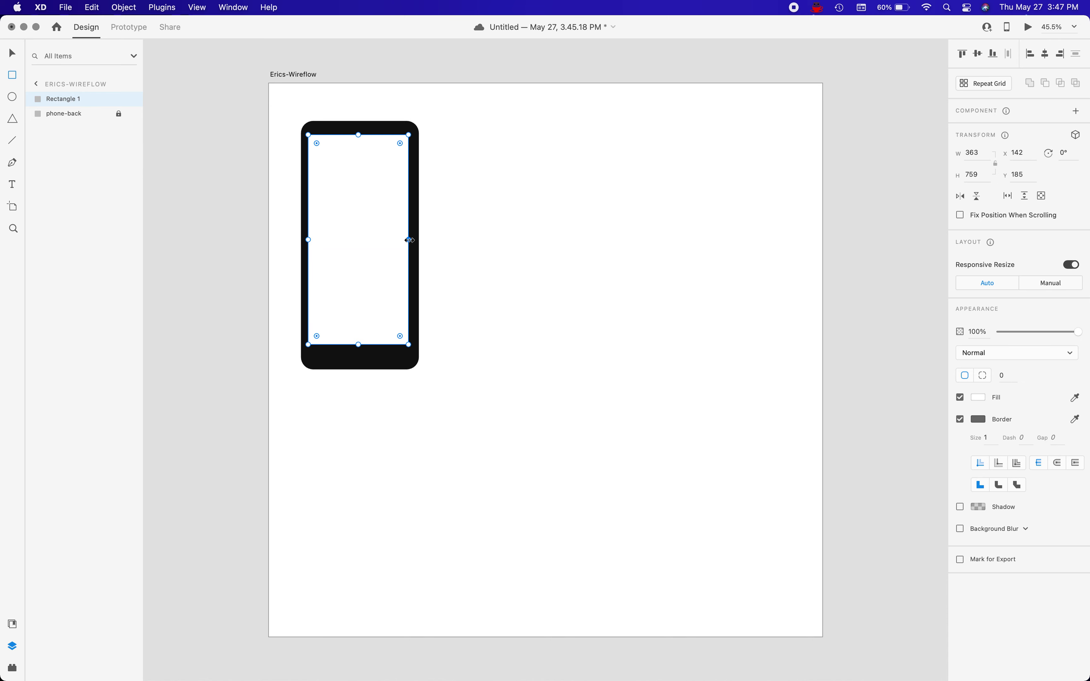
{"action": "left_click_drag", "start_coordinate": [409, 239], "coordinate": [414, 239]}
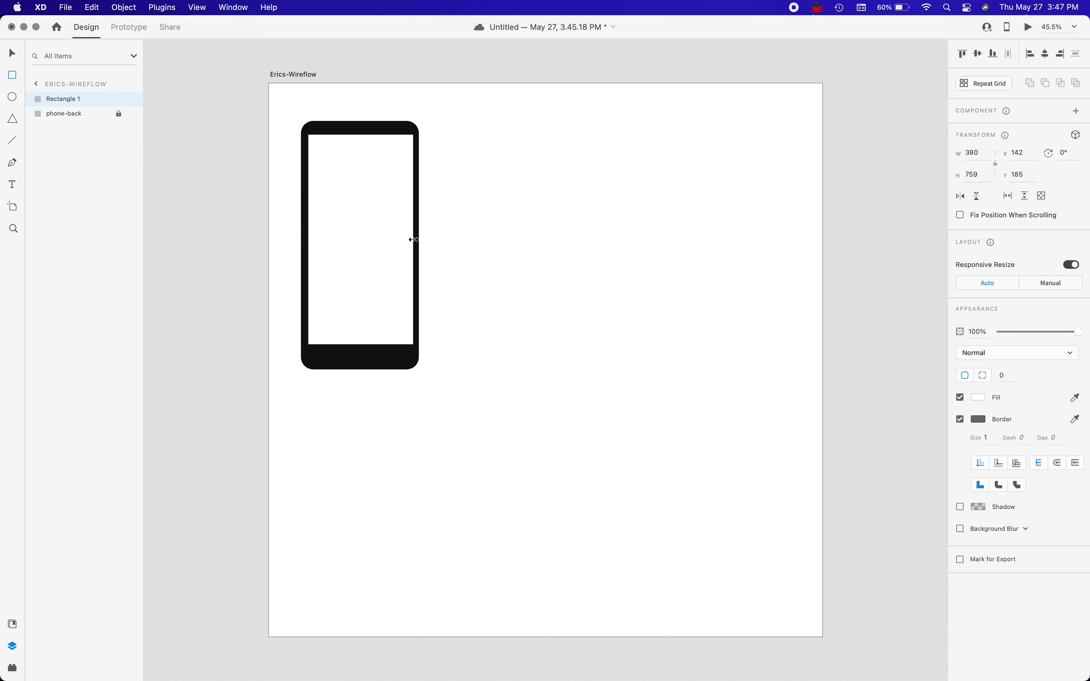
{"action": "left_click_drag", "start_coordinate": [414, 240], "coordinate": [413, 239]}
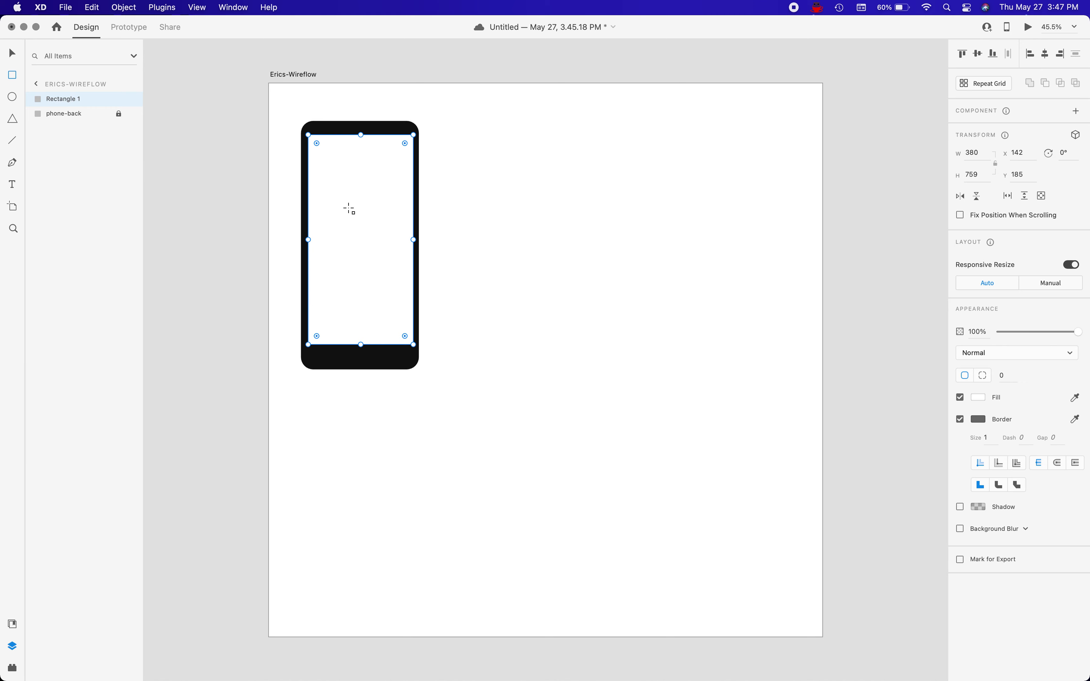
Rename the inner rectangle's layer as screen and lock it.
{"action": "double_click", "coordinate": [64, 99]}
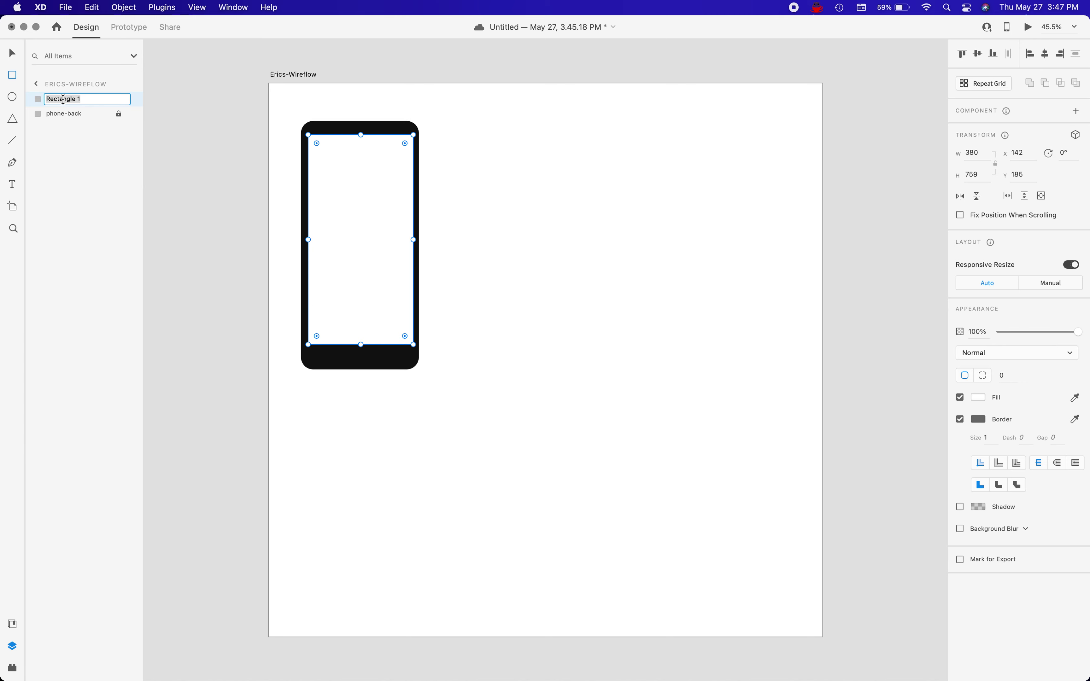
{"action": "type", "text": "screen"}
{"action": "key", "text": "Return"}
{"action": "left_click", "coordinate": [118, 99]}
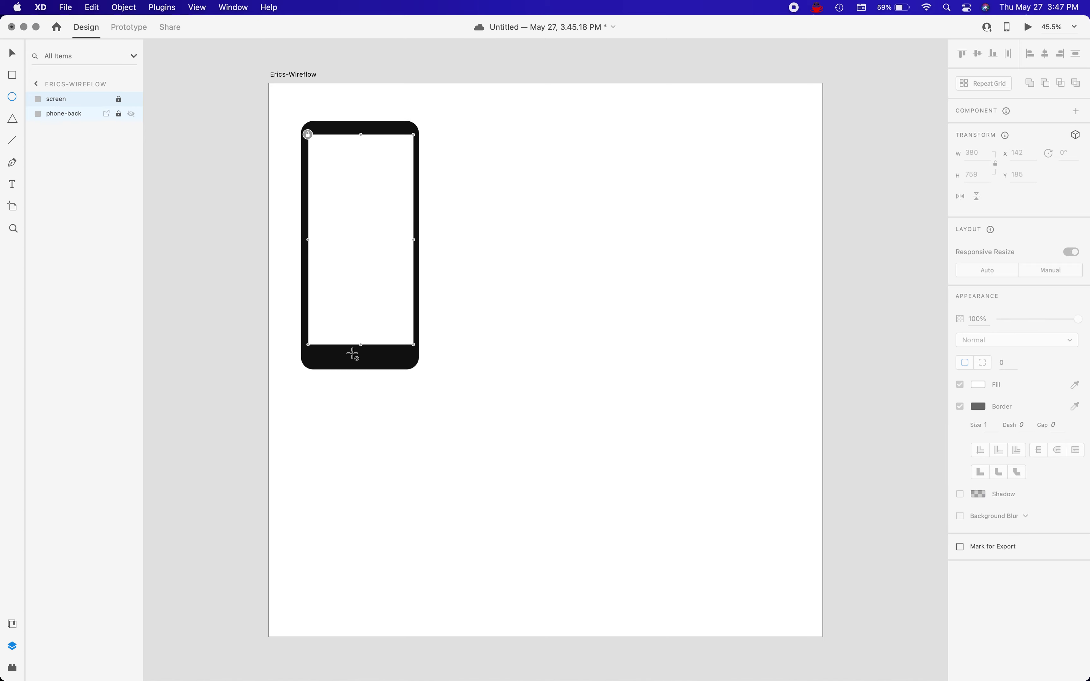
Draw a circle about 62 px wide below the screen and nudge it to X 299, Y 958 within the lower bezel.
{"action": "left_click_drag", "start_coordinate": [352, 355], "coordinate": [379, 369]}
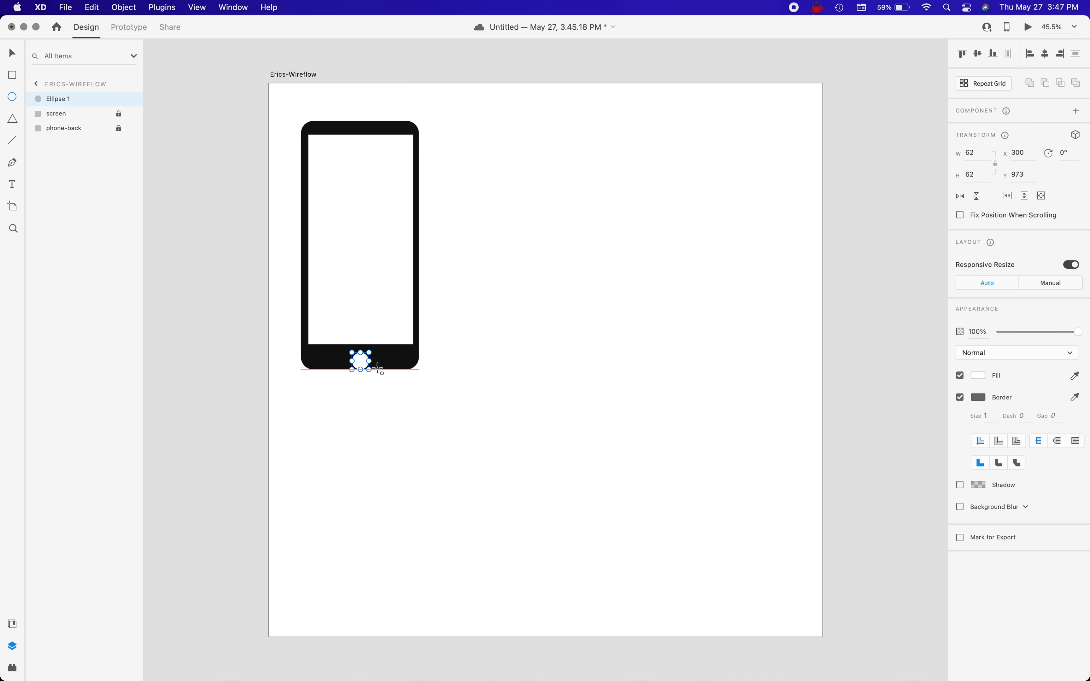
{"action": "key", "text": "Up"}
{"action": "key", "text": "Up"}
{"action": "key", "text": "Up"}
{"action": "key", "text": "Up"}
{"action": "key", "text": "Up"}
{"action": "key", "text": "Up"}
{"action": "key", "text": "Up"}
{"action": "key", "text": "Up"}
{"action": "key", "text": "Up"}
{"action": "key", "text": "Up"}
{"action": "key", "text": "Up"}
{"action": "key", "text": "Up"}
{"action": "key", "text": "Up"}
{"action": "key", "text": "Up"}
{"action": "key", "text": "Up"}
{"action": "key", "text": "Left"}
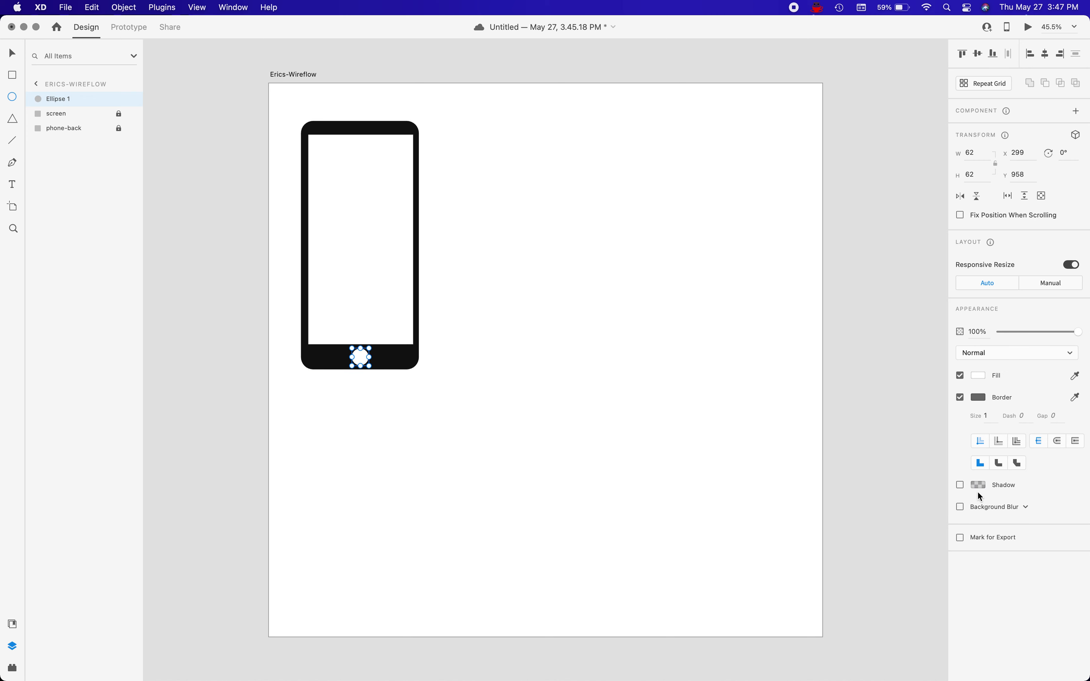
Give the circle a #191919 fill and a #F7F7F7 border with a size of 2.
{"action": "left_click", "coordinate": [975, 399]}
{"action": "left_click_drag", "start_coordinate": [837, 337], "coordinate": [823, 400]}
{"action": "left_click", "coordinate": [980, 376]}
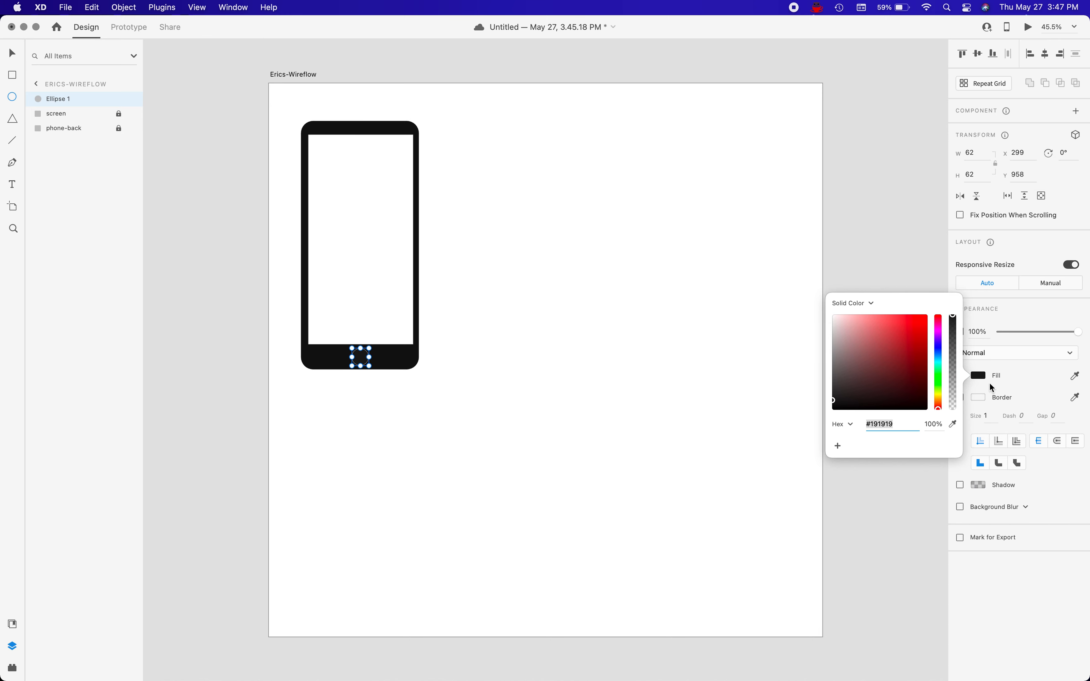
{"action": "left_click", "coordinate": [1007, 398]}
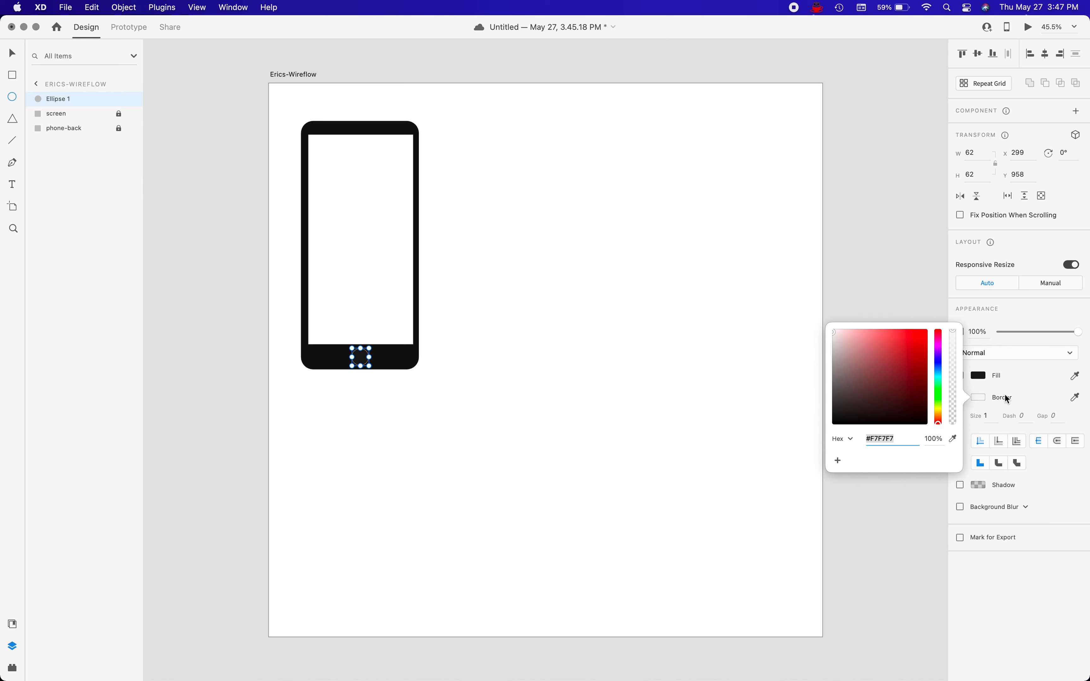
{"action": "left_click", "coordinate": [984, 415]}
{"action": "type", "text": "2"}
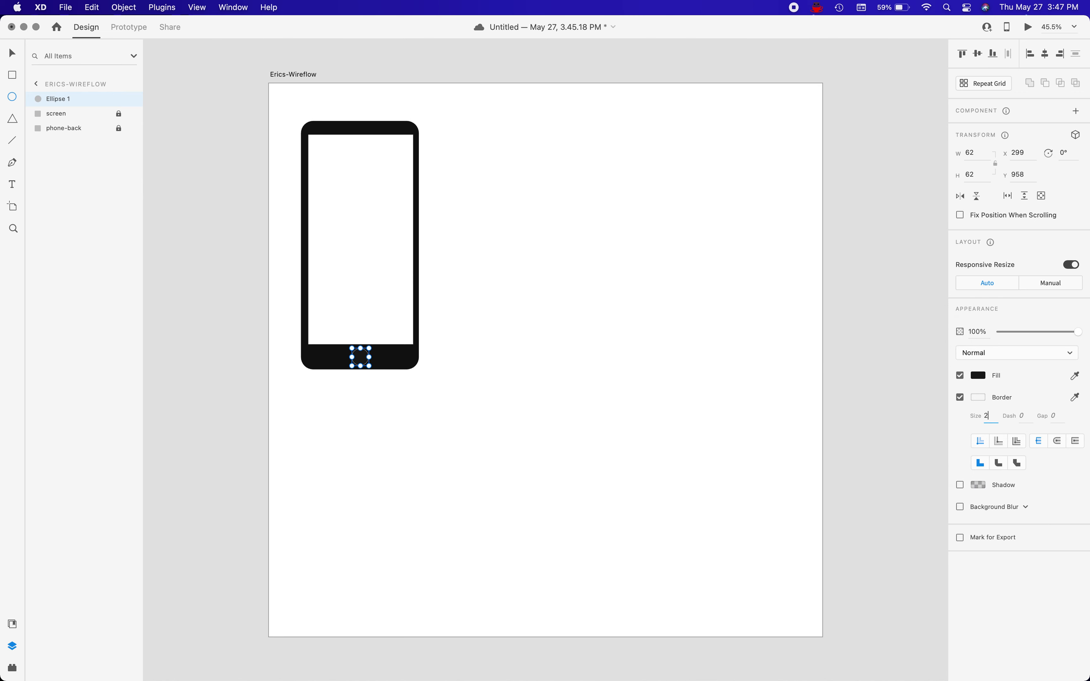
{"action": "key", "text": "Return"}
Rename the circle's layer as home-btn.
{"action": "double_click", "coordinate": [56, 99]}
{"action": "type", "text": "home-btn"}
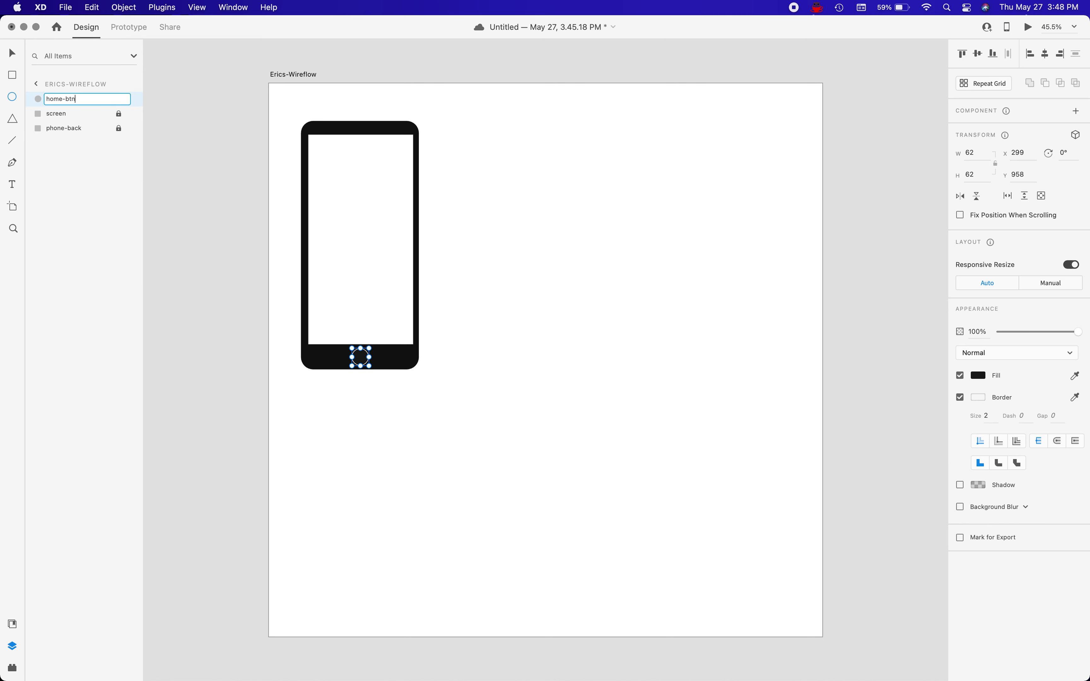
{"action": "key", "text": "Return"}
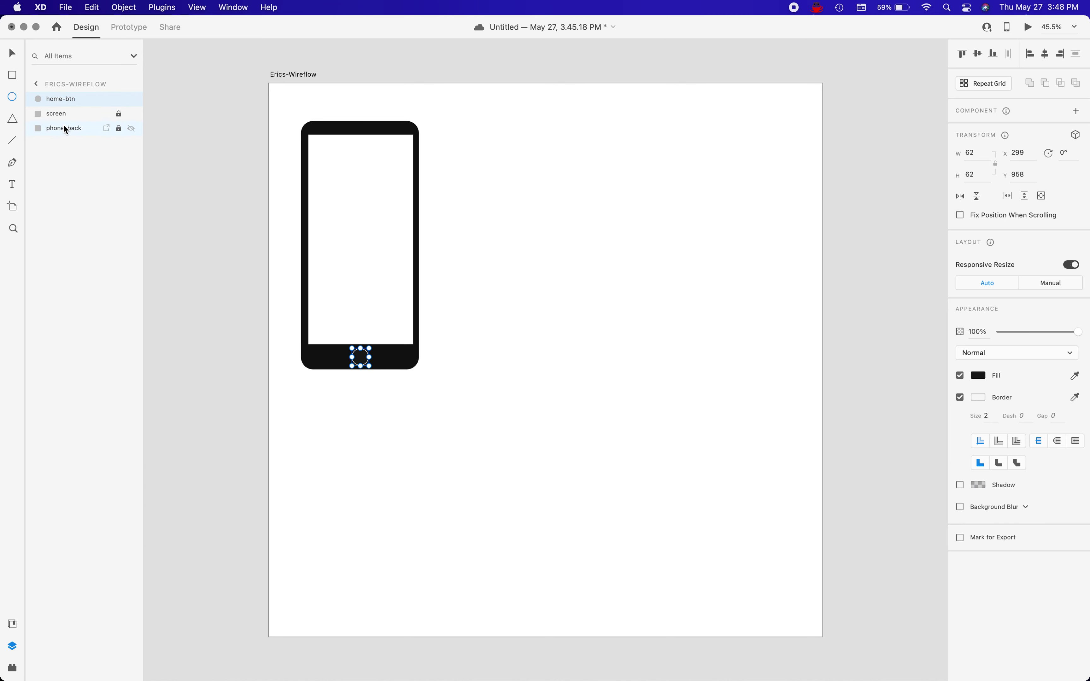
Duplicate the home-btn circle and move the copy straight up into the phone's upper bezel at Y 128.
{"action": "key", "text": "super+d"}
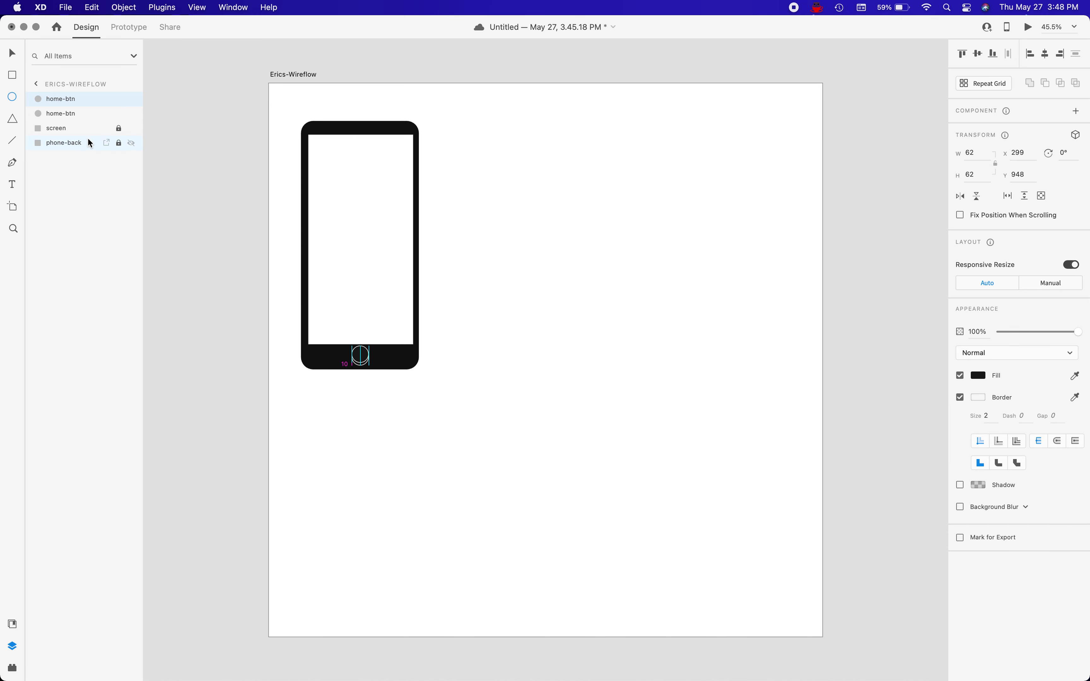
{"action": "key", "text": "shift+Up"}
{"action": "key", "text": "shift+Up"}
{"action": "key", "text": "shift+Up"}
{"action": "key", "text": "shift+Up"}
{"action": "key", "text": "shift+Up"}
{"action": "key", "text": "shift+Up"}
{"action": "key", "text": "shift+Up"}
{"action": "key", "text": "shift+Up"}
{"action": "key", "text": "shift+Up"}
{"action": "key", "text": "shift+Up"}
{"action": "key", "text": "shift+Up"}
{"action": "key", "text": "shift+Up"}
{"action": "key", "text": "shift+Up"}
{"action": "key", "text": "shift+Up"}
{"action": "key", "text": "shift+Up"}
{"action": "key", "text": "shift+Up"}
{"action": "key", "text": "shift+Up"}
{"action": "key", "text": "shift+Up"}
{"action": "key", "text": "shift+Up"}
{"action": "key", "text": "shift+Up"}
{"action": "key", "text": "shift+Up"}
{"action": "key", "text": "shift+Up"}
{"action": "key", "text": "shift+Up"}
{"action": "key", "text": "shift+Up"}
{"action": "key", "text": "shift+Up"}
{"action": "key", "text": "shift+Up"}
{"action": "key", "text": "shift+Up"}
{"action": "key", "text": "shift+Up"}
{"action": "key", "text": "shift+Up"}
{"action": "key", "text": "shift+Up"}
{"action": "key", "text": "shift+Up"}
{"action": "key", "text": "shift+Up"}
{"action": "key", "text": "shift+Up"}
{"action": "key", "text": "shift+Up"}
{"action": "key", "text": "shift+Up"}
{"action": "key", "text": "shift+Up"}
{"action": "key", "text": "shift+Up"}
{"action": "key", "text": "shift+Up"}
{"action": "key", "text": "shift+Up"}
{"action": "key", "text": "shift+Up"}
{"action": "key", "text": "shift+Up"}
{"action": "key", "text": "shift+Up"}
{"action": "key", "text": "shift+Up"}
{"action": "key", "text": "shift+Up"}
{"action": "key", "text": "shift+Up"}
{"action": "key", "text": "shift+Up"}
{"action": "key", "text": "shift+Up"}
{"action": "key", "text": "shift+Up"}
{"action": "key", "text": "shift+Up"}
{"action": "key", "text": "shift+Up"}
{"action": "key", "text": "shift+Up"}
{"action": "key", "text": "shift+Up"}
{"action": "key", "text": "shift+Up"}
{"action": "key", "text": "shift+Up"}
{"action": "key", "text": "shift+Up"}
{"action": "key", "text": "shift+Up"}
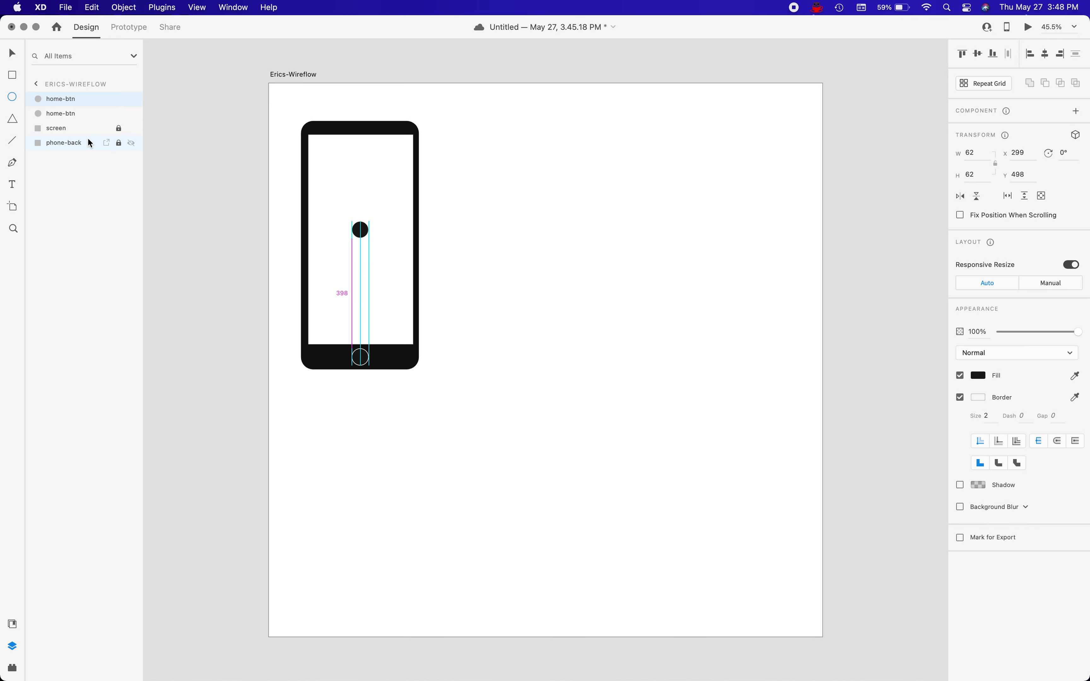
{"action": "key", "text": "shift+Up"}
{"action": "key", "text": "shift+Up"}
{"action": "key", "text": "shift+Up"}
{"action": "key", "text": "shift+Up"}
{"action": "key", "text": "shift+Up"}
{"action": "key", "text": "shift+Up"}
{"action": "key", "text": "shift+Up"}
{"action": "key", "text": "shift+Up"}
{"action": "key", "text": "shift+Up"}
{"action": "key", "text": "shift+Up"}
{"action": "key", "text": "shift+Up"}
{"action": "key", "text": "shift+Up"}
{"action": "key", "text": "shift+Up"}
{"action": "key", "text": "shift+Up"}
{"action": "key", "text": "shift+Up"}
{"action": "key", "text": "shift+Up"}
{"action": "key", "text": "shift+Up"}
{"action": "key", "text": "shift+Up"}
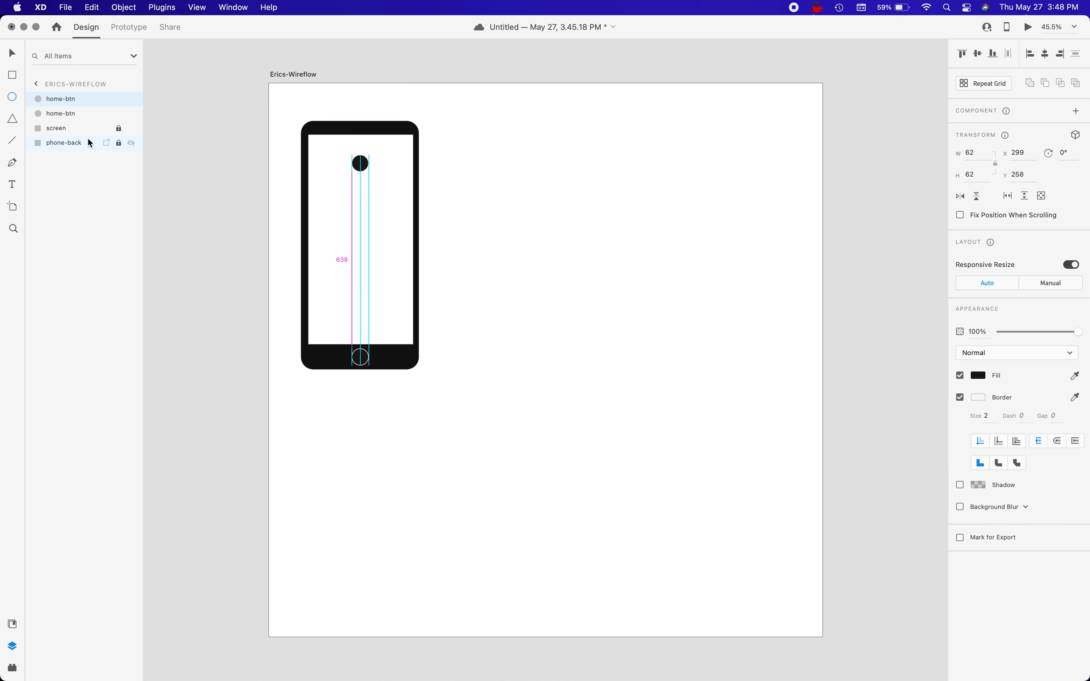
{"action": "key", "text": "shift+Up"}
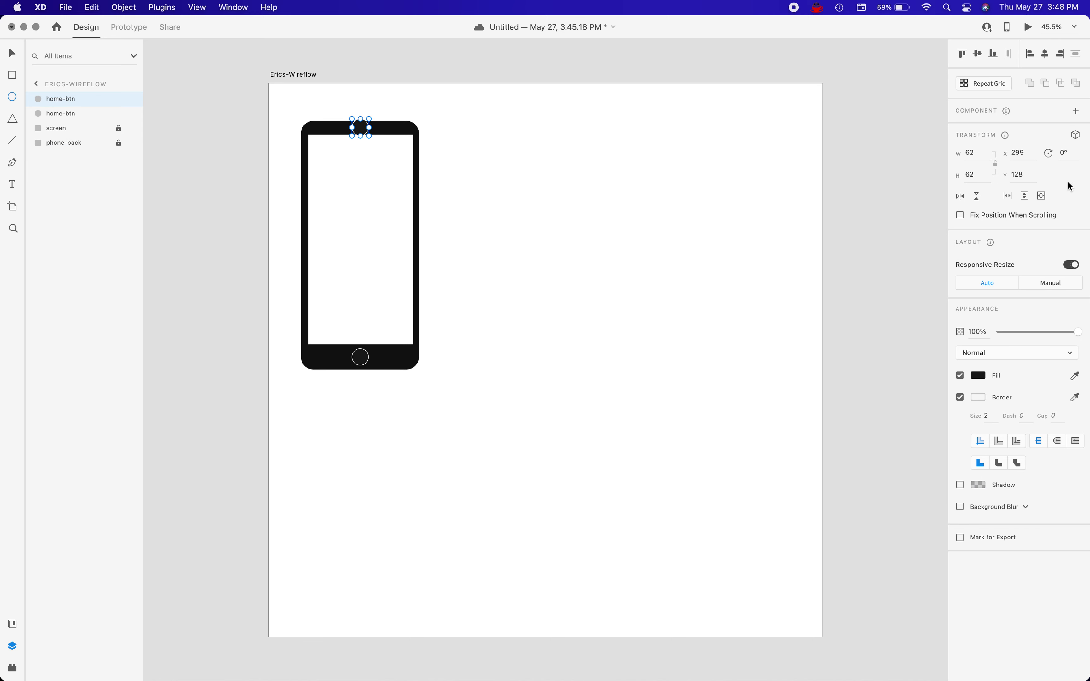
Resize the upper bezel's circle copy to 12 px wide with its proportions locked.
{"action": "left_click", "coordinate": [996, 165]}
{"action": "left_click", "coordinate": [977, 155]}
{"action": "type", "text": "12"}
{"action": "key", "text": "Return"}
Nudge the small circle down to Y 156 and across to the horizontal centre of the phone's upper bezel.
{"action": "key", "text": "Down"}
{"action": "key", "text": "Down"}
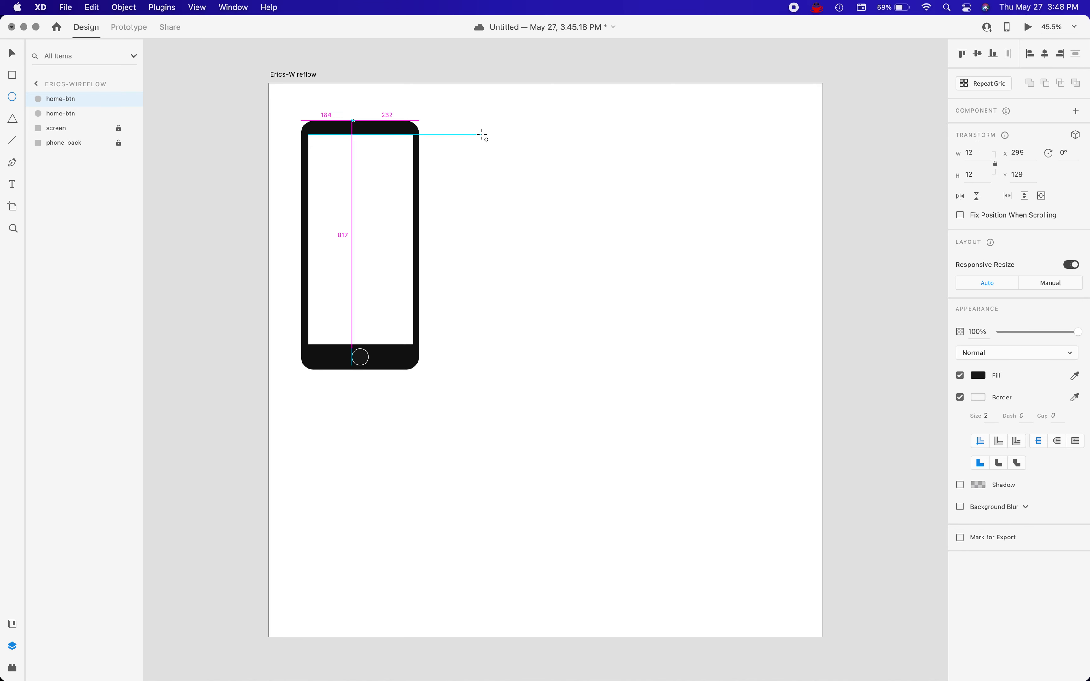
{"action": "key", "text": "Down"}
{"action": "key", "text": "Down"}
{"action": "key", "text": "Down"}
{"action": "key", "text": "shift+Down"}
{"action": "key", "text": "shift+Down"}
{"action": "key", "text": "shift+Right"}
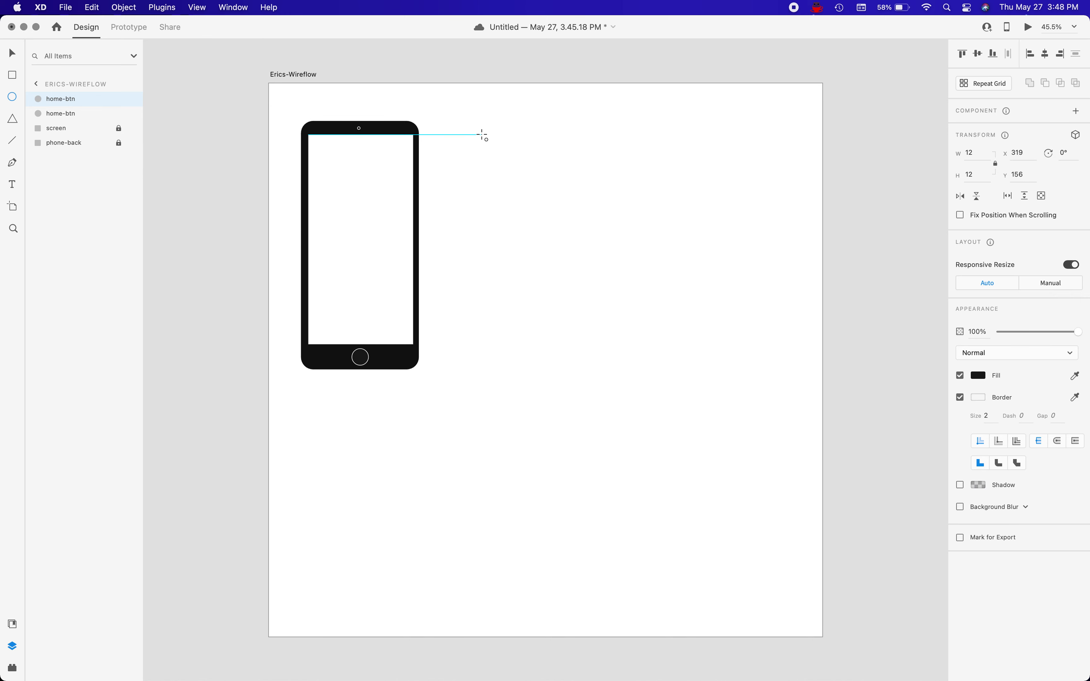
{"action": "key", "text": "shift+Right"}
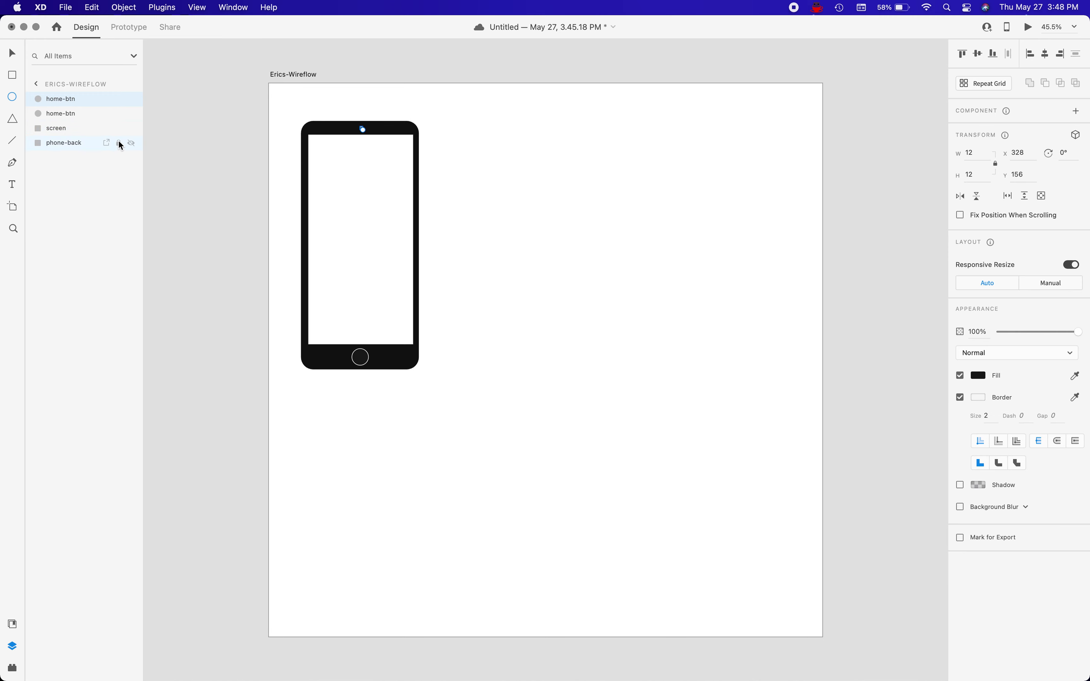
Unlock the phone-back and screen layers and group them with the two home-btn circles.
{"action": "left_click", "coordinate": [71, 143]}
{"action": "left_click", "coordinate": [65, 128], "text": "shift"}
{"action": "left_click", "coordinate": [76, 98], "text": "shift"}
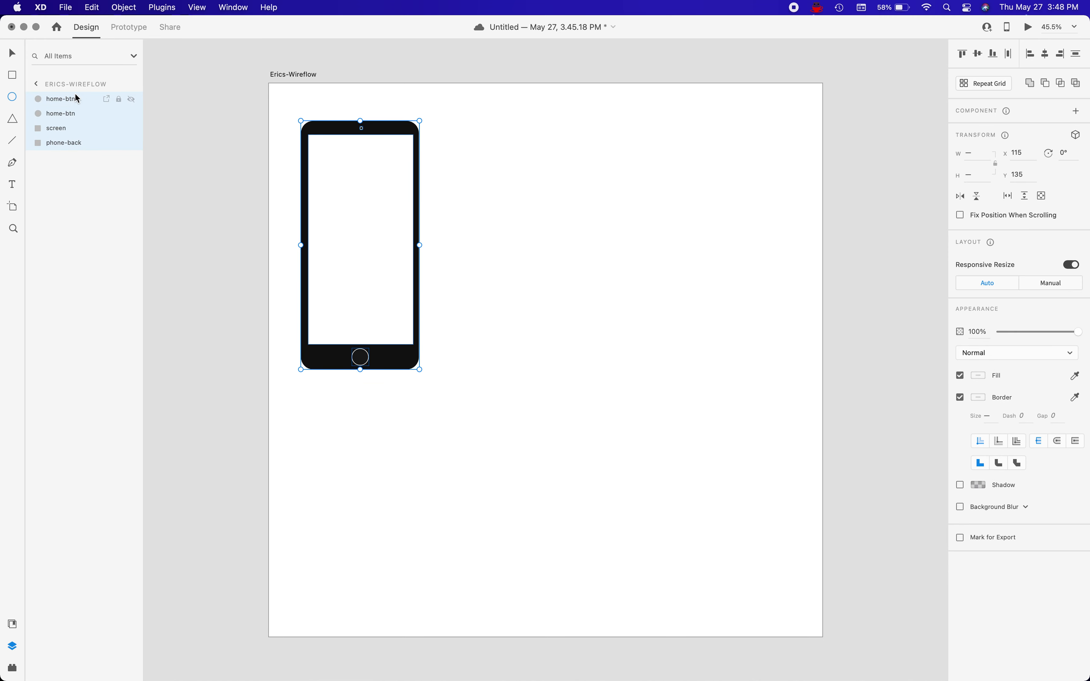
{"action": "key", "text": "super+g"}
Rename the new phone group as phone-back.
{"action": "double_click", "coordinate": [59, 99]}
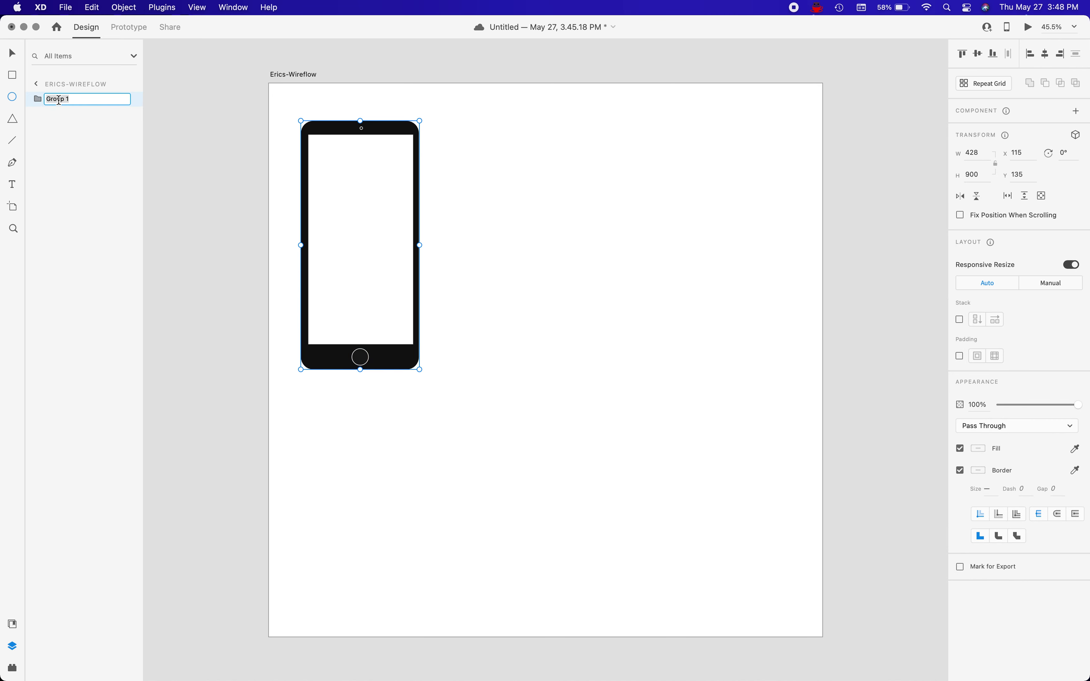
{"action": "type", "text": "phone-back"}
{"action": "key", "text": "Return"}
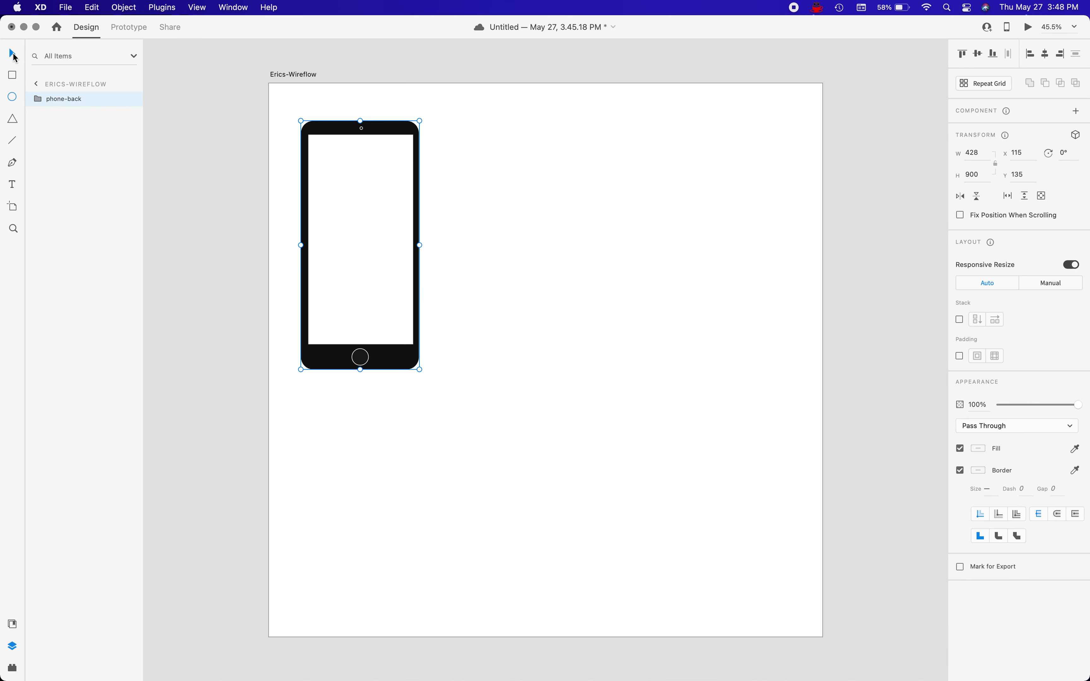
Move the whole phone group down the artboard to about X 132, Y 215.
{"action": "left_click_drag", "start_coordinate": [351, 189], "coordinate": [353, 214]}
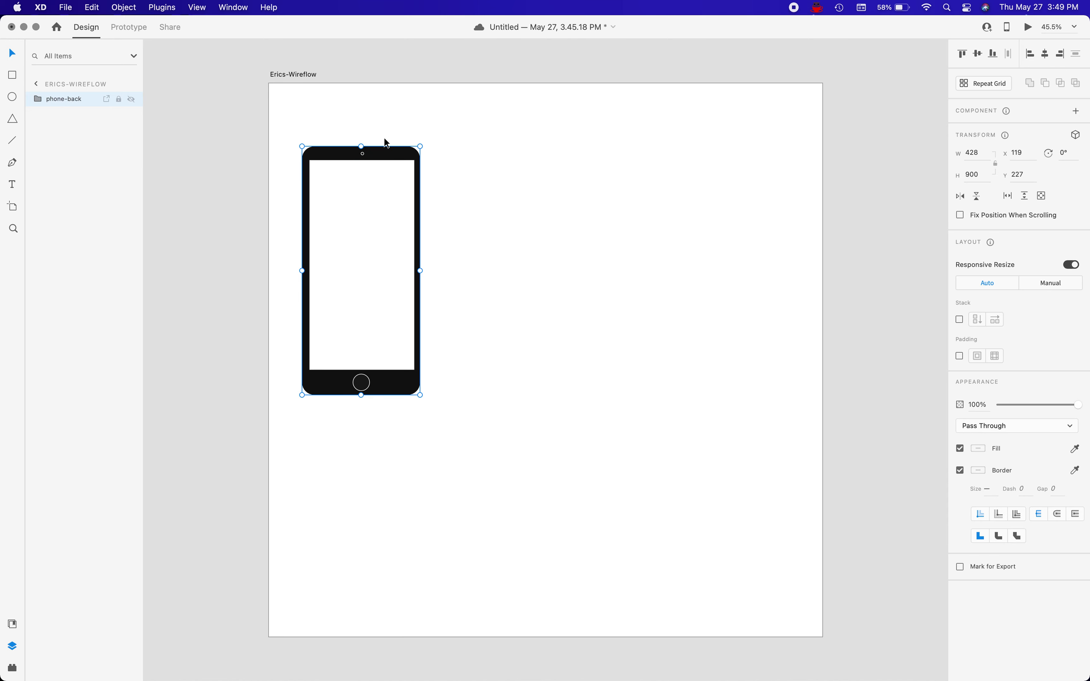
{"action": "left_click", "coordinate": [351, 123]}
{"action": "mouse_move", "coordinate": [356, 224]}
{"action": "left_mouse_down"}
{"action": "mouse_move", "coordinate": [350, 183]}
{"action": "mouse_move", "coordinate": [359, 213]}
{"action": "left_mouse_up"}
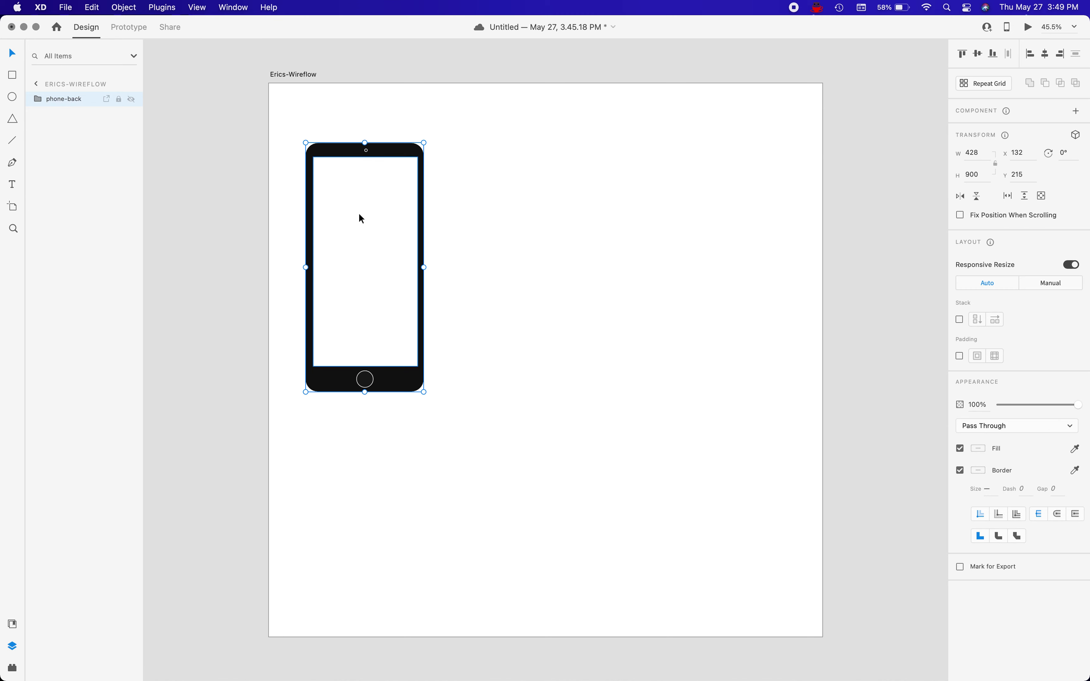
Duplicate the phone with the copy placed beside it on the right, and shift the original to about X 105, Y 180.
{"action": "key", "text": "super+d"}
{"action": "left_click_drag", "start_coordinate": [357, 201], "coordinate": [502, 205]}
{"action": "left_click_drag", "start_coordinate": [347, 190], "coordinate": [342, 182]}
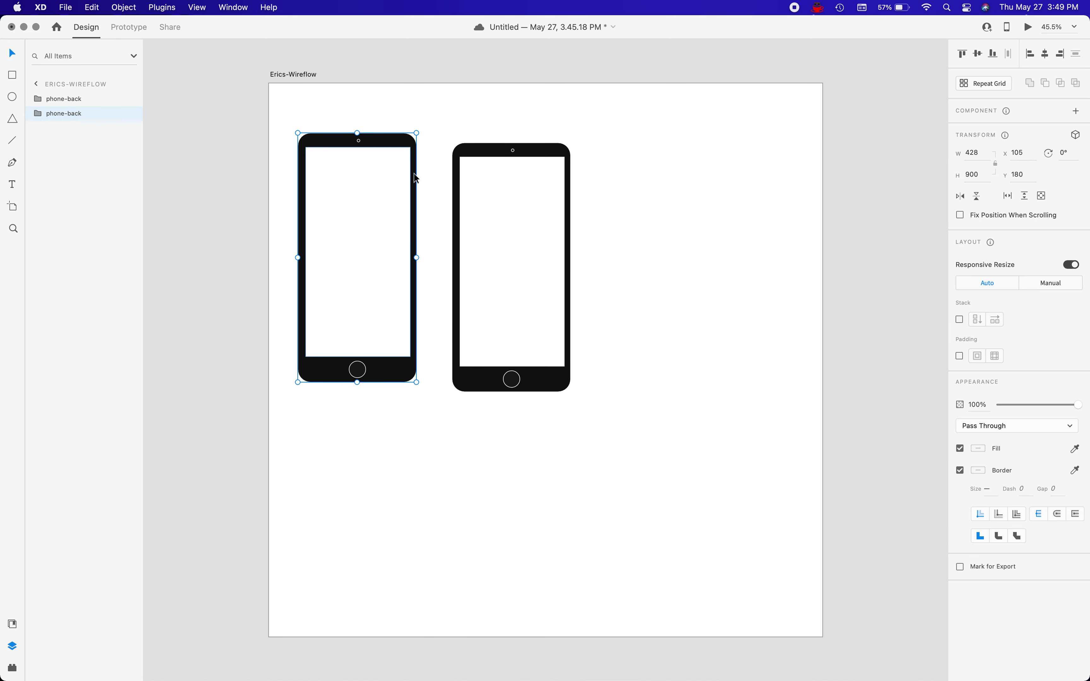
Add a text box about 428 px wide above the left phone with the text Home Screen.
{"action": "key", "text": "super+2"}
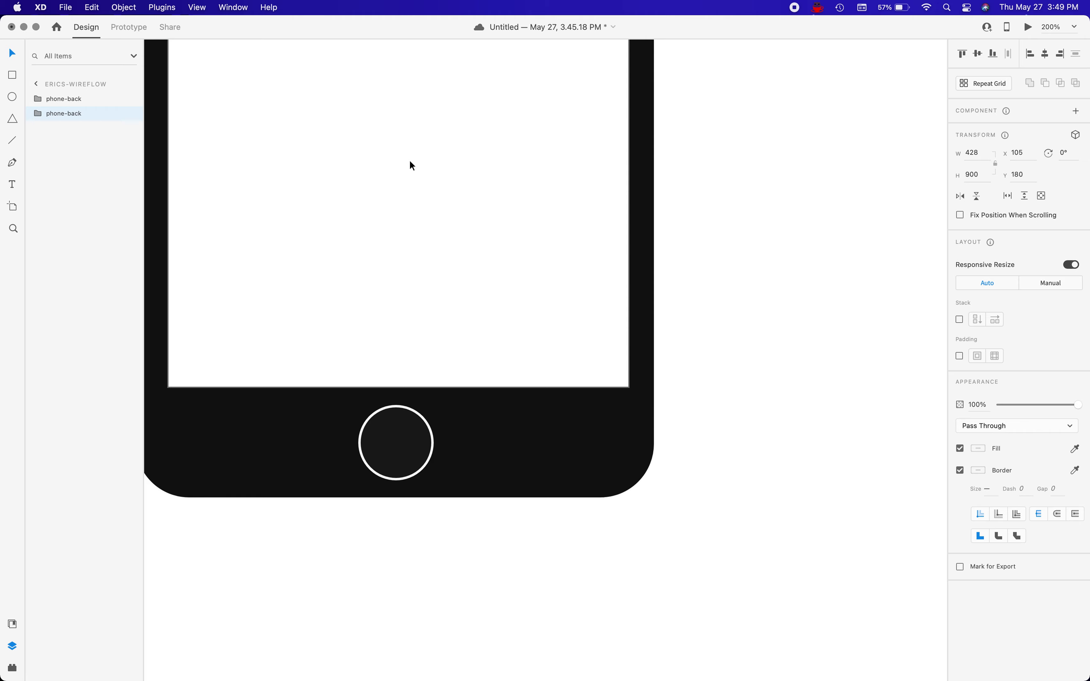
{"action": "scroll", "coordinate": [409, 160], "scroll_direction": "left", "scroll_amount": 13}
{"action": "scroll", "coordinate": [409, 160], "scroll_direction": "up", "scroll_amount": 6}
{"action": "key", "text": "super+minus"}
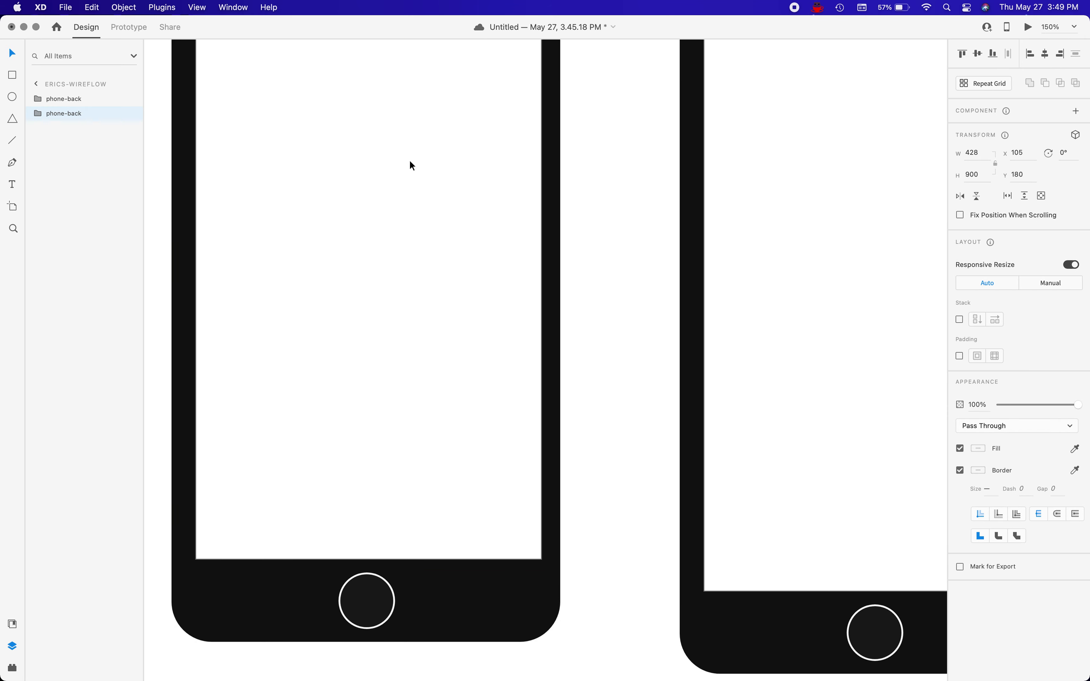
{"action": "scroll", "coordinate": [410, 161], "scroll_direction": "up", "scroll_amount": 5}
{"action": "scroll", "coordinate": [410, 161], "scroll_direction": "left", "scroll_amount": 3}
{"action": "key", "text": "super+minus"}
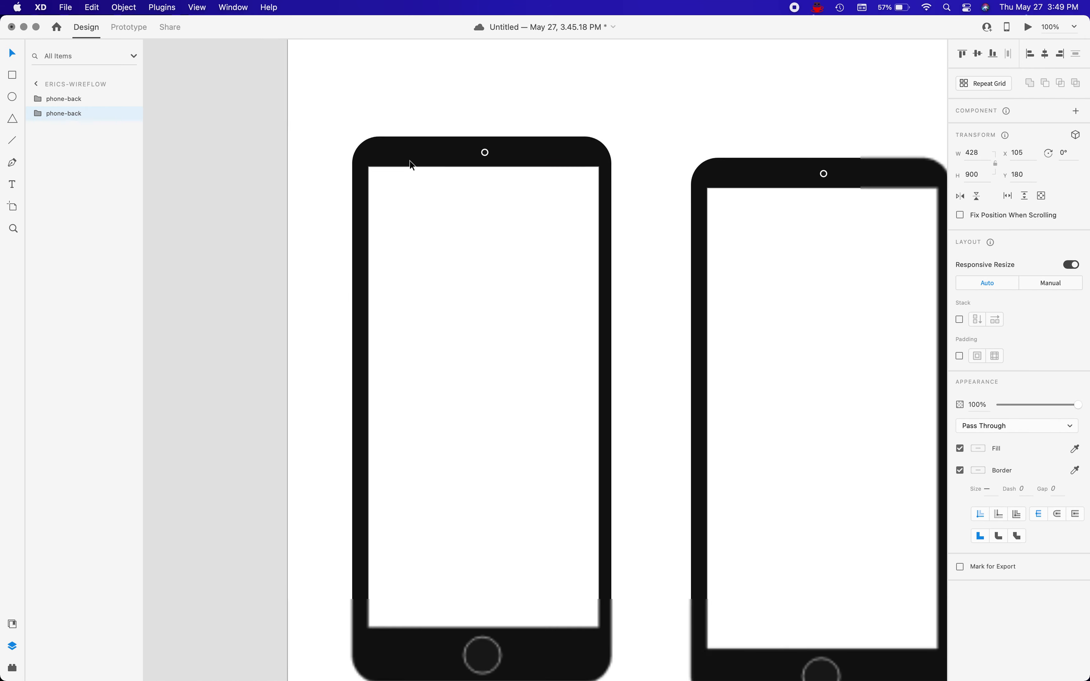
{"action": "scroll", "coordinate": [410, 160], "scroll_direction": "down", "scroll_amount": 2}
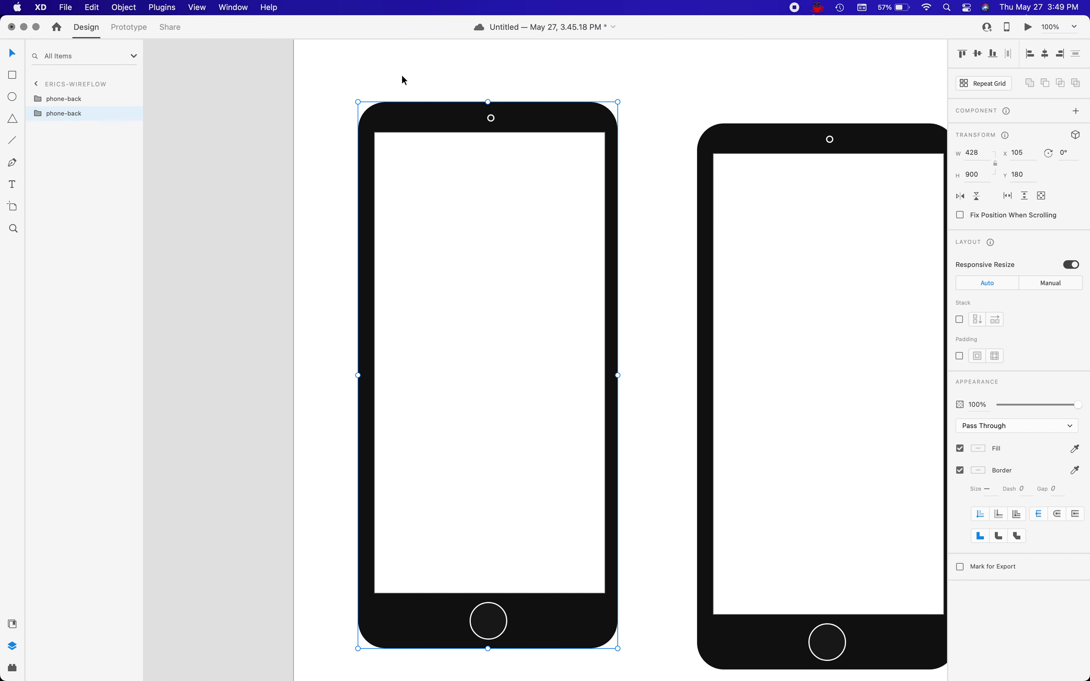
{"action": "left_click_drag", "start_coordinate": [360, 61], "coordinate": [620, 91]}
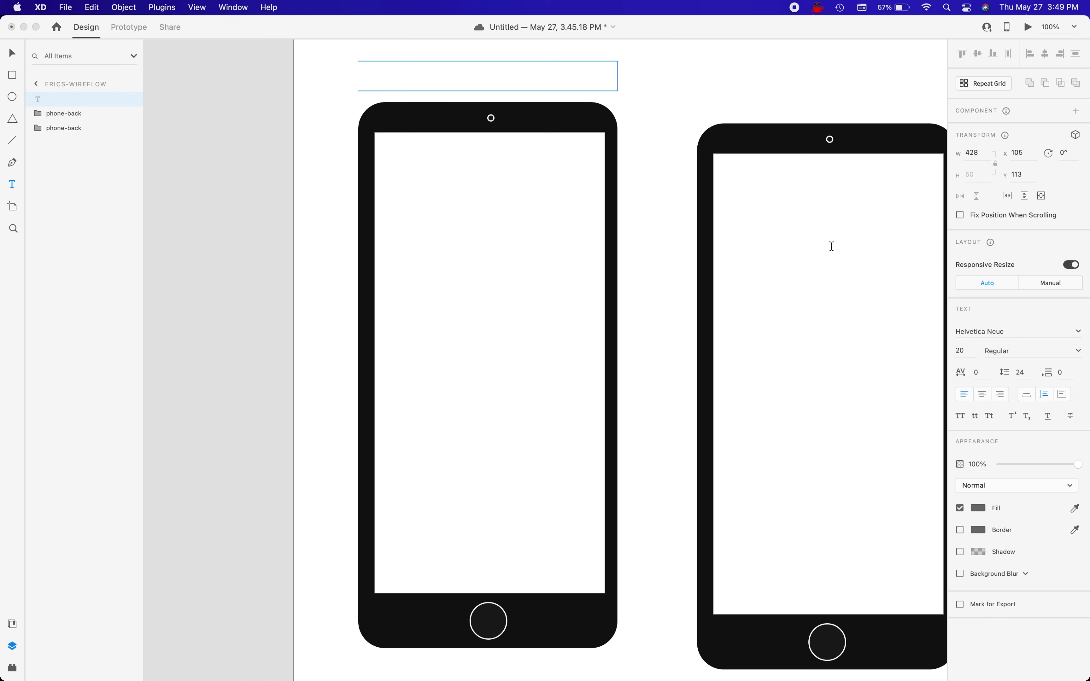
{"action": "type", "text": "Home Screen"}
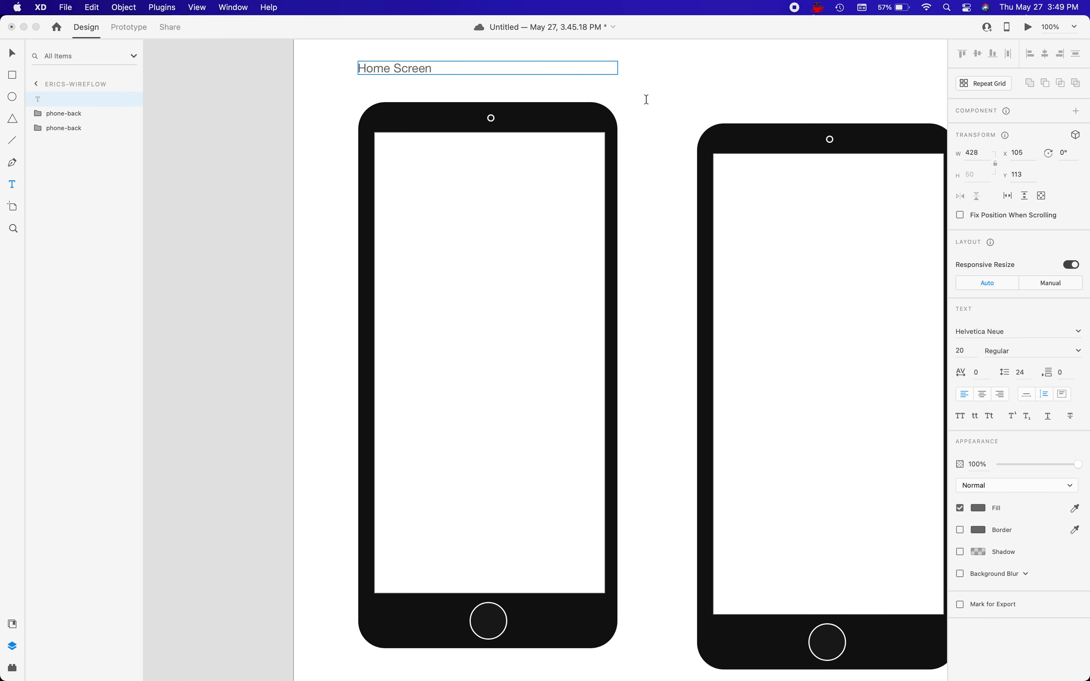
{"action": "key", "text": "Escape"}
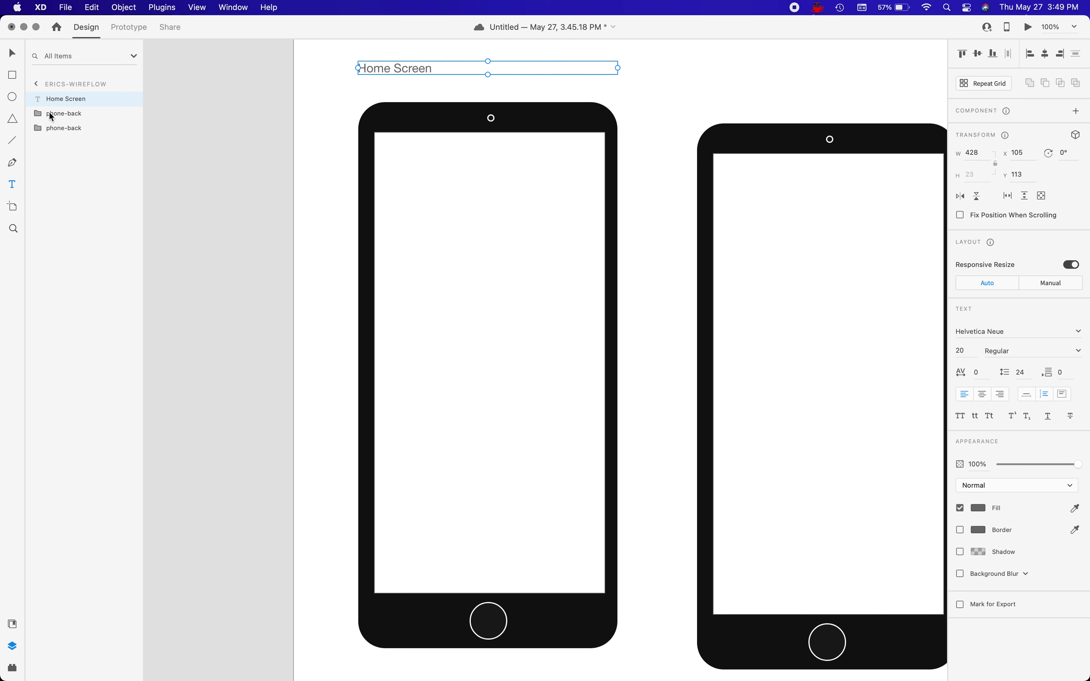
Move the Home Screen label down to about Y 139, just above the left phone.
{"action": "left_click", "coordinate": [12, 53]}
{"action": "left_click_drag", "start_coordinate": [431, 64], "coordinate": [430, 81]}
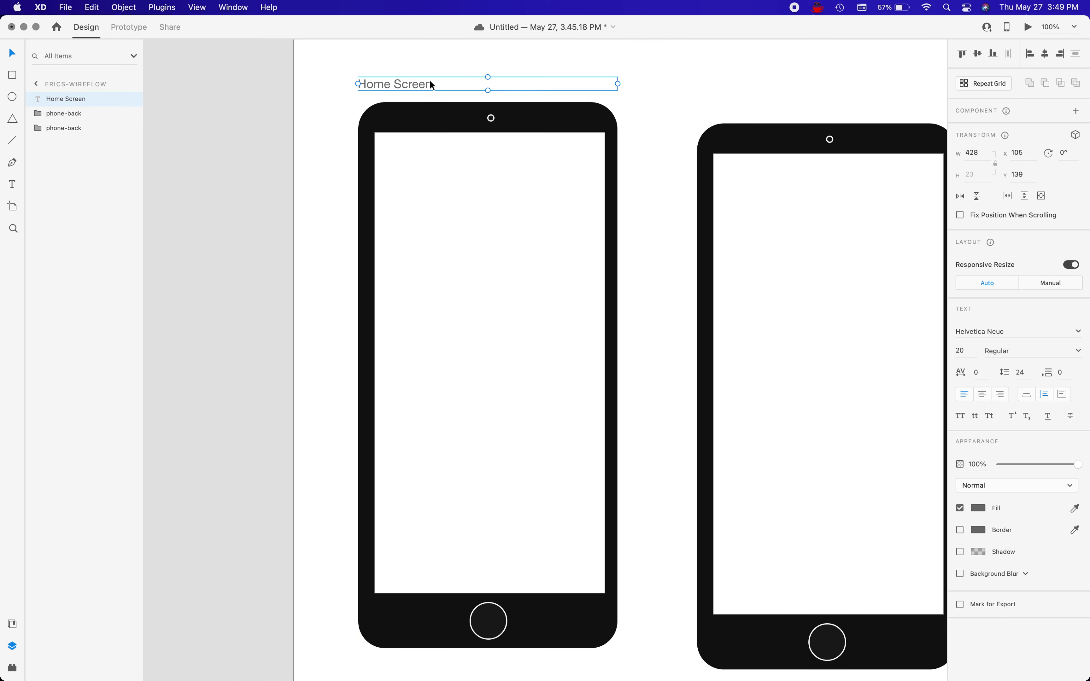
{"action": "left_click", "coordinate": [345, 164]}
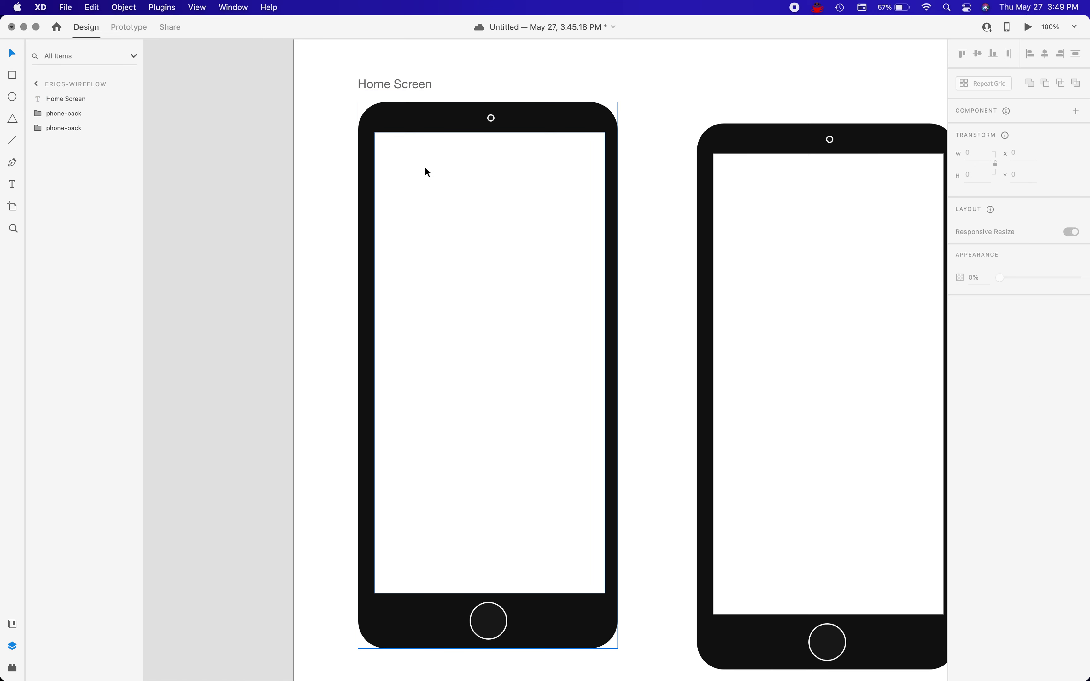
Draw a borderless rectangle about 380 × 57 px across the top of the left phone's screen and fill it with dark blue #000465.
{"action": "key", "text": "r"}
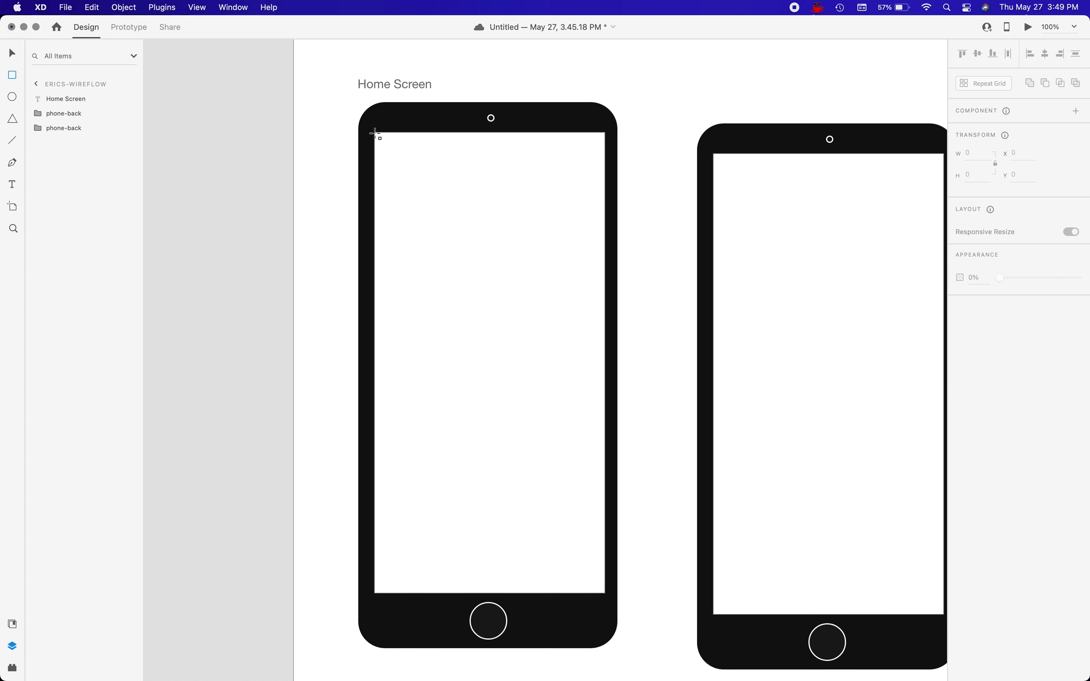
{"action": "left_click_drag", "start_coordinate": [374, 132], "coordinate": [605, 166]}
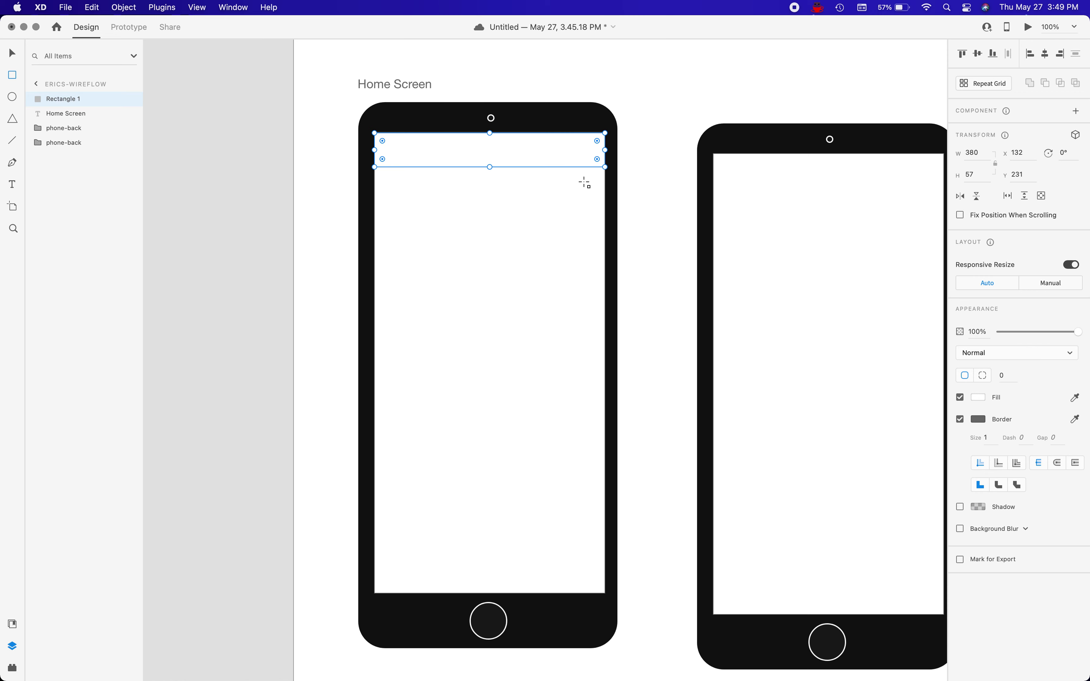
{"action": "left_click", "coordinate": [960, 419]}
{"action": "left_click", "coordinate": [980, 397]}
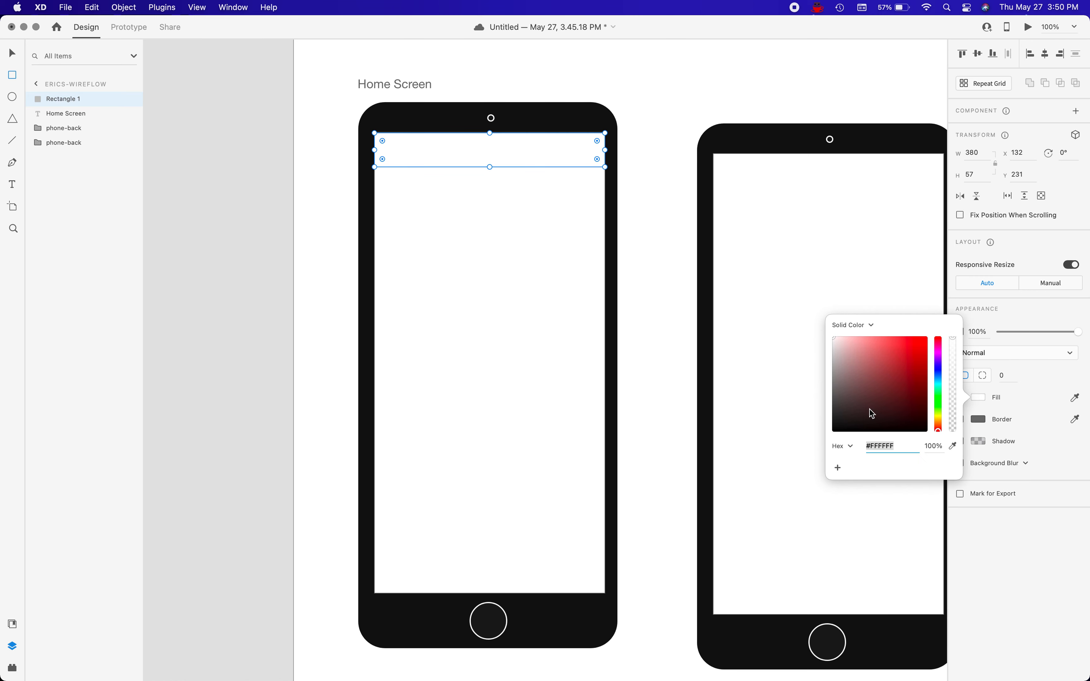
{"action": "left_click", "coordinate": [938, 369]}
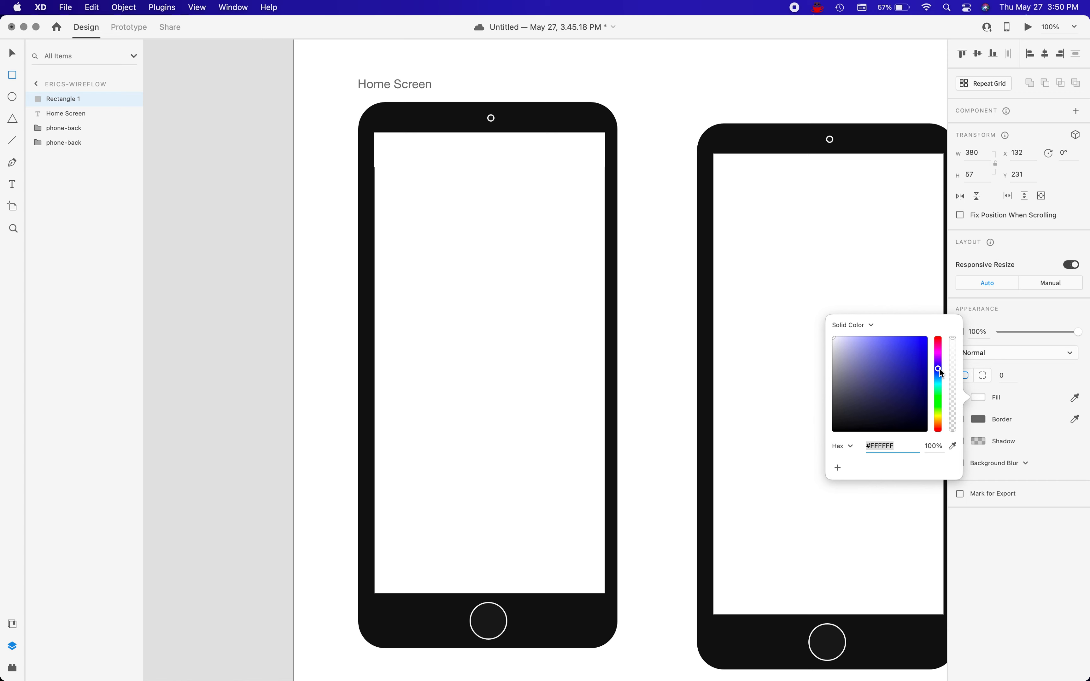
{"action": "left_click", "coordinate": [924, 394]}
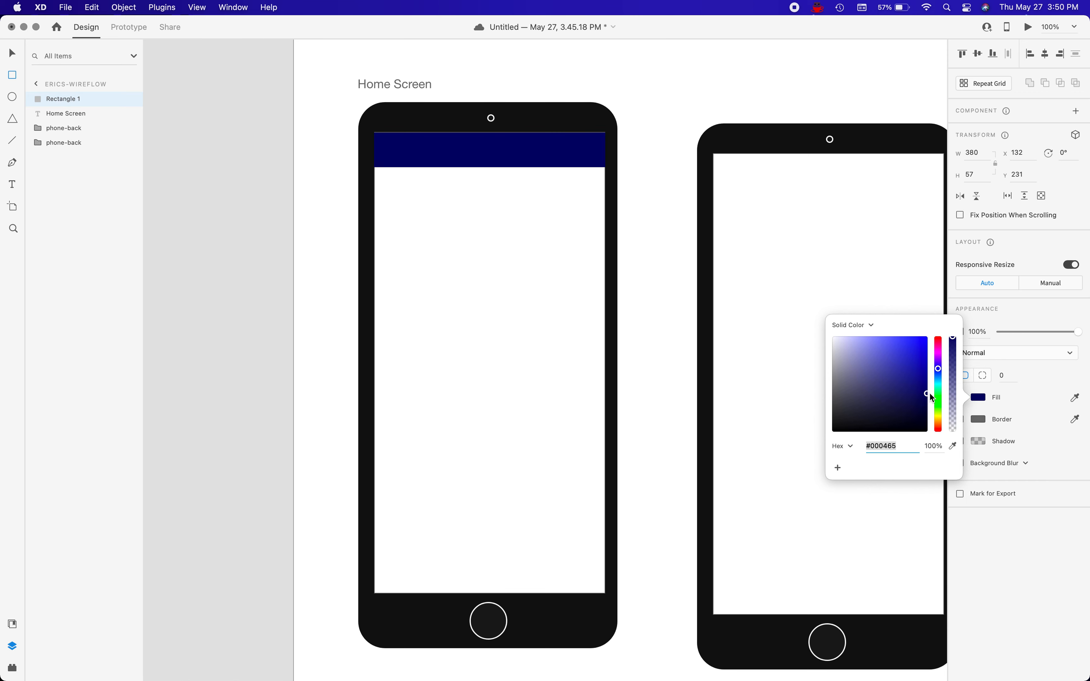
{"action": "left_click", "coordinate": [524, 153]}
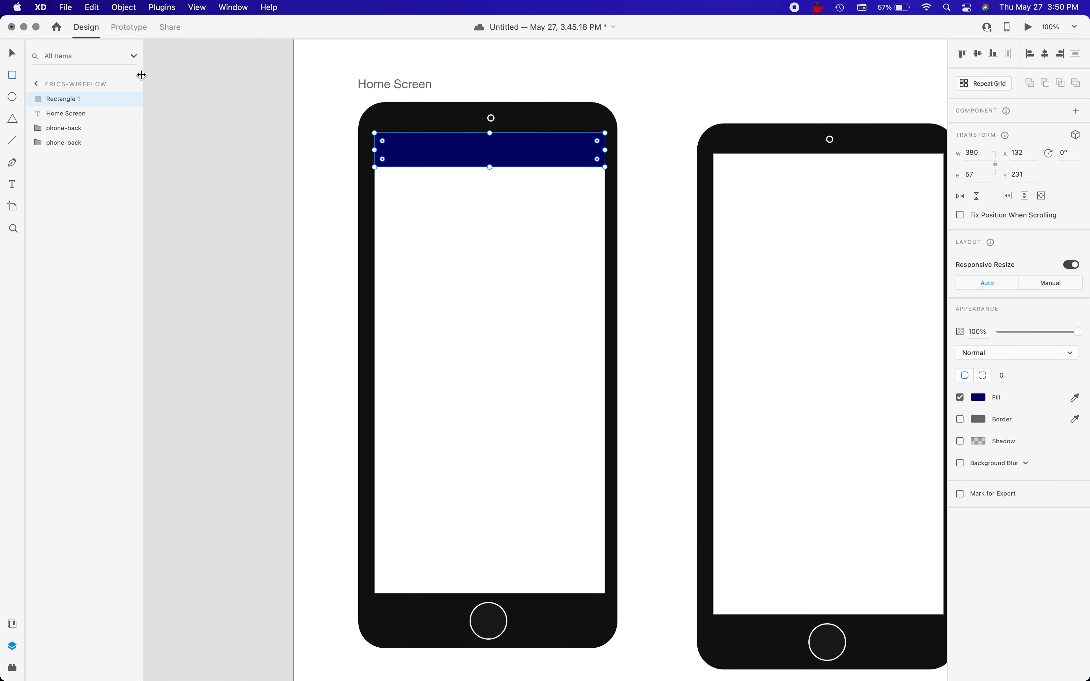
Shift the dark blue bar to X 129, Y 230 and widen it to about 385 px to span the screen.
{"action": "left_click", "coordinate": [13, 54]}
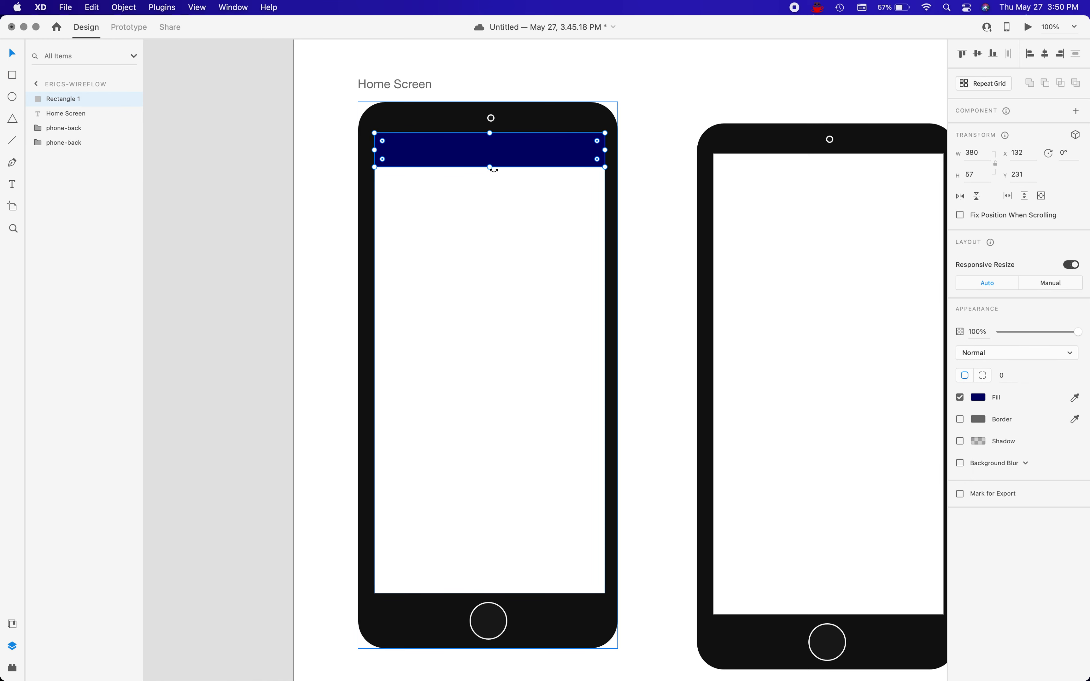
{"action": "left_click_drag", "start_coordinate": [478, 151], "coordinate": [479, 151]}
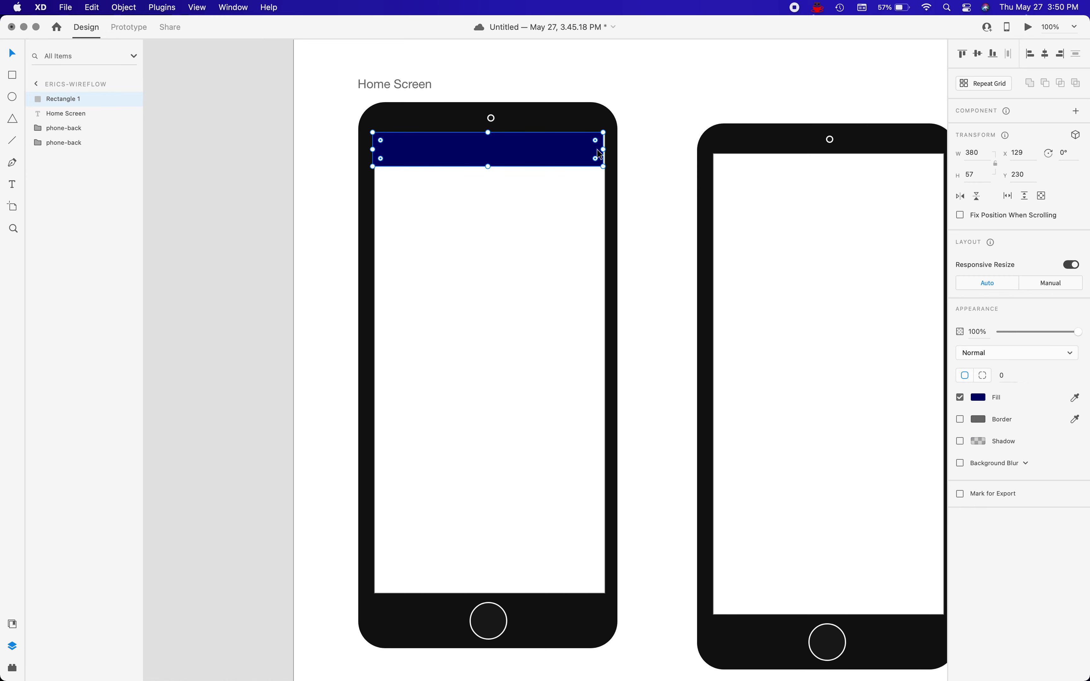
{"action": "left_click_drag", "start_coordinate": [605, 149], "coordinate": [607, 150]}
{"action": "left_click", "coordinate": [472, 192]}
Duplicate the dark blue bar and move the copy straight down to the bottom edge of the left phone's screen.
{"action": "left_click", "coordinate": [456, 156]}
{"action": "key", "text": "super+d"}
{"action": "left_click_drag", "start_coordinate": [456, 160], "coordinate": [458, 587]}
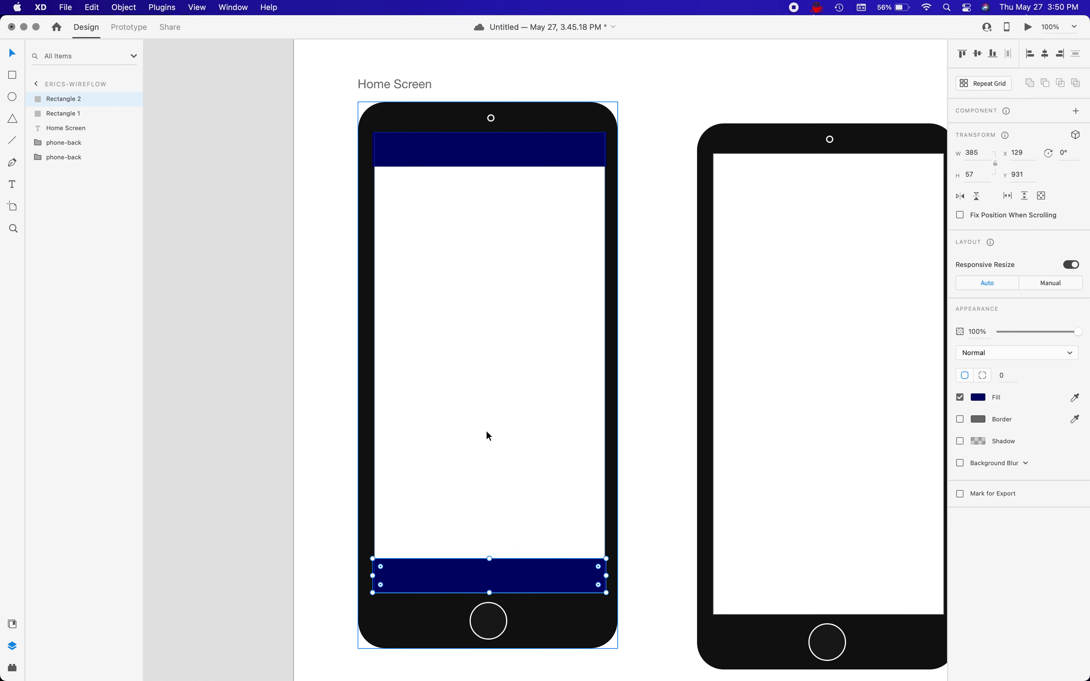
{"action": "left_click", "coordinate": [529, 229]}
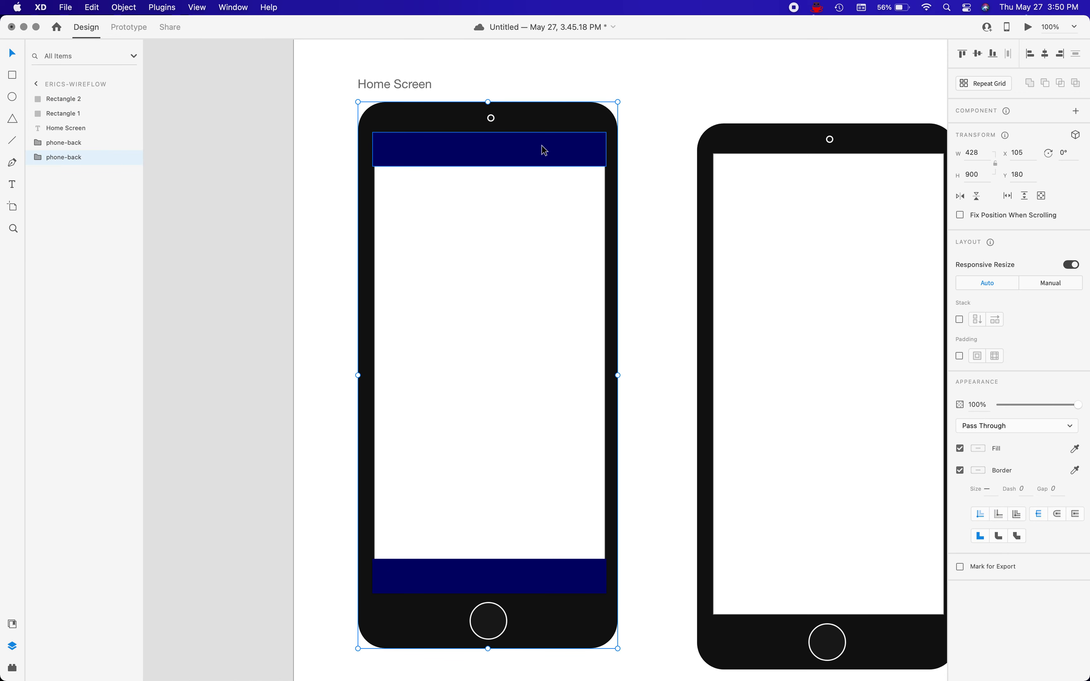
Draw a rectangle about 48 × 39 px at the right end of the top bar and round its corners to radius 11.
{"action": "key", "text": "r"}
{"action": "left_click_drag", "start_coordinate": [569, 140], "coordinate": [598, 164]}
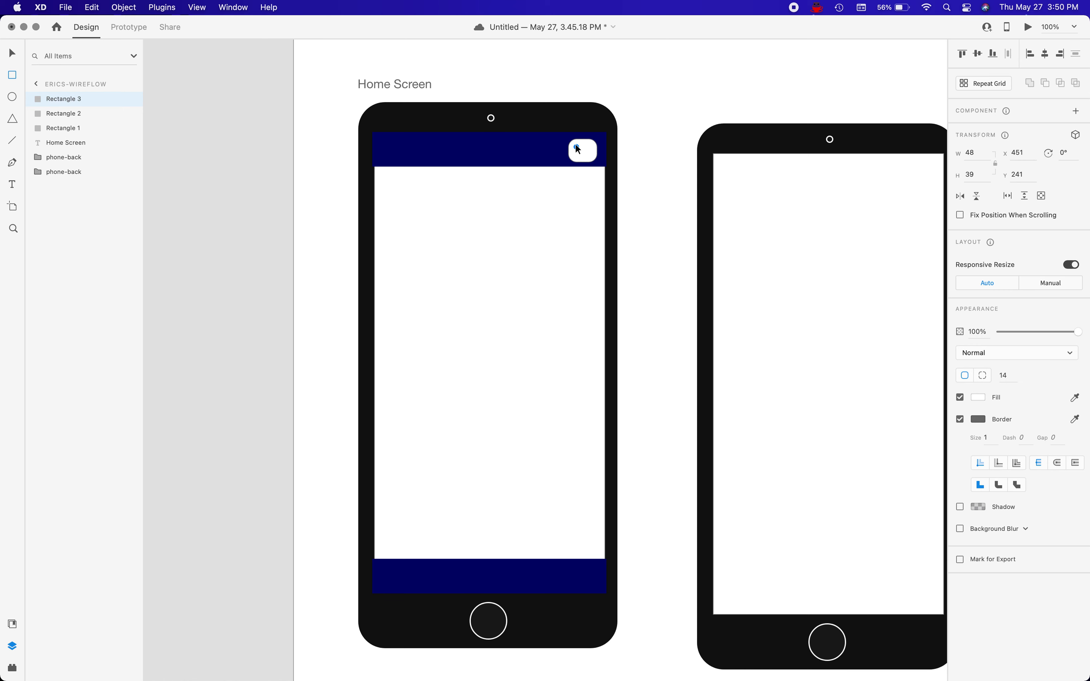
{"action": "left_click_drag", "start_coordinate": [574, 143], "coordinate": [574, 144]}
{"action": "left_click", "coordinate": [13, 53]}
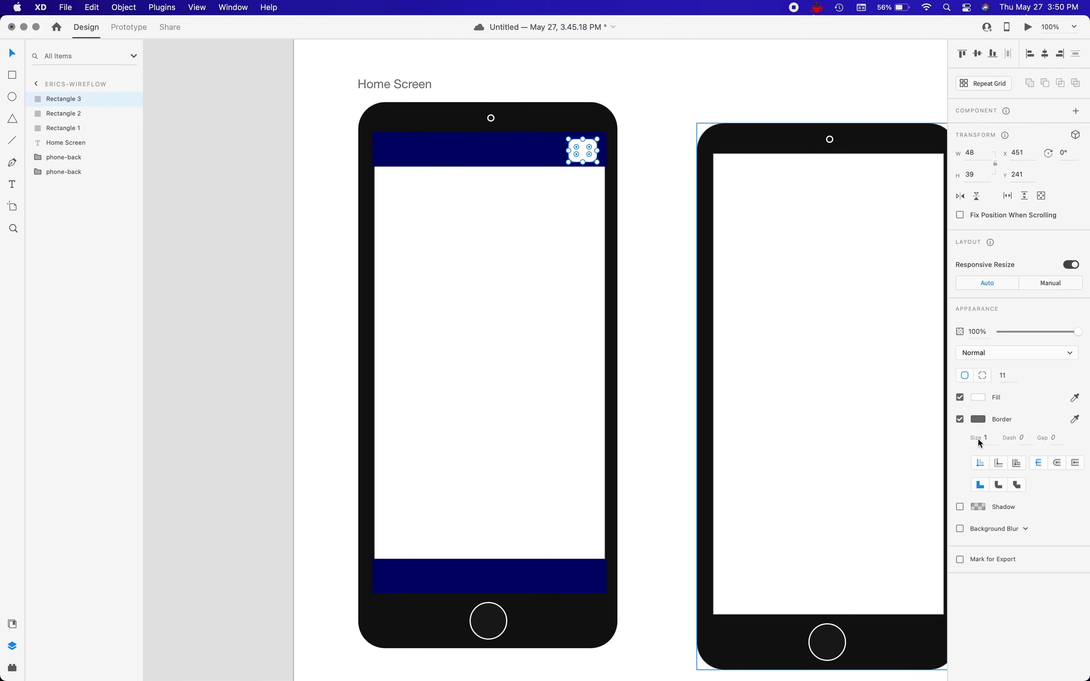
Set the small rounded rectangle's border to a very light grey and save that colour as a swatch.
{"action": "left_click", "coordinate": [976, 418]}
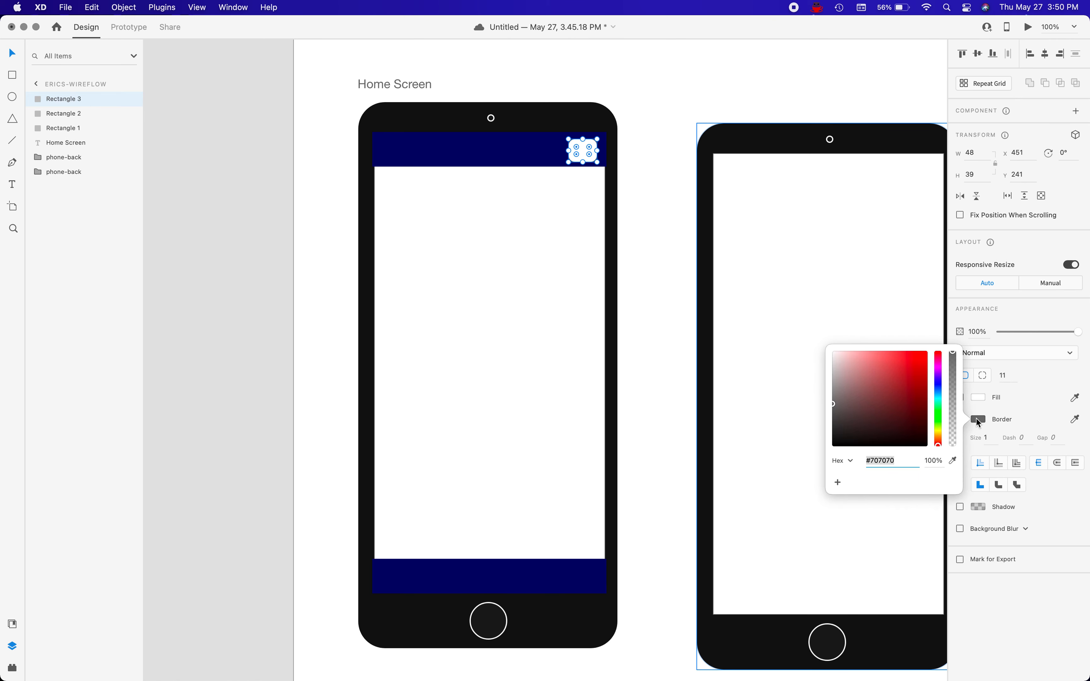
{"action": "left_click_drag", "start_coordinate": [851, 380], "coordinate": [820, 354]}
{"action": "left_click", "coordinate": [837, 482]}
Turn off the fill of the small rounded rectangle in the top bar.
{"action": "left_click", "coordinate": [977, 397]}
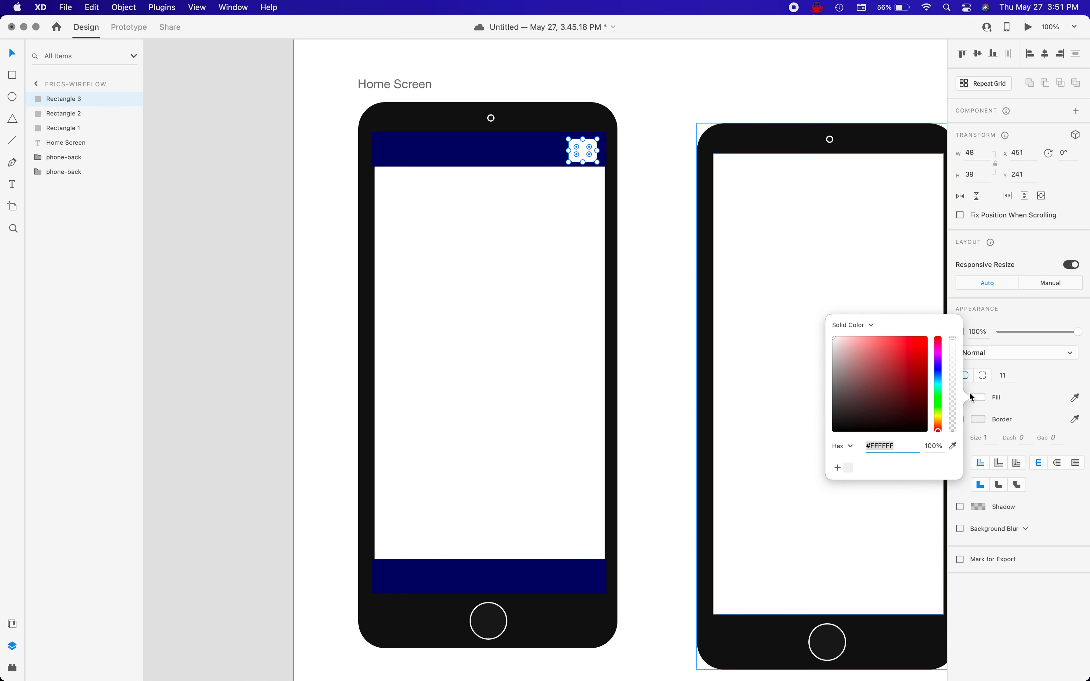
{"action": "left_click", "coordinate": [980, 397]}
{"action": "left_click", "coordinate": [960, 397]}
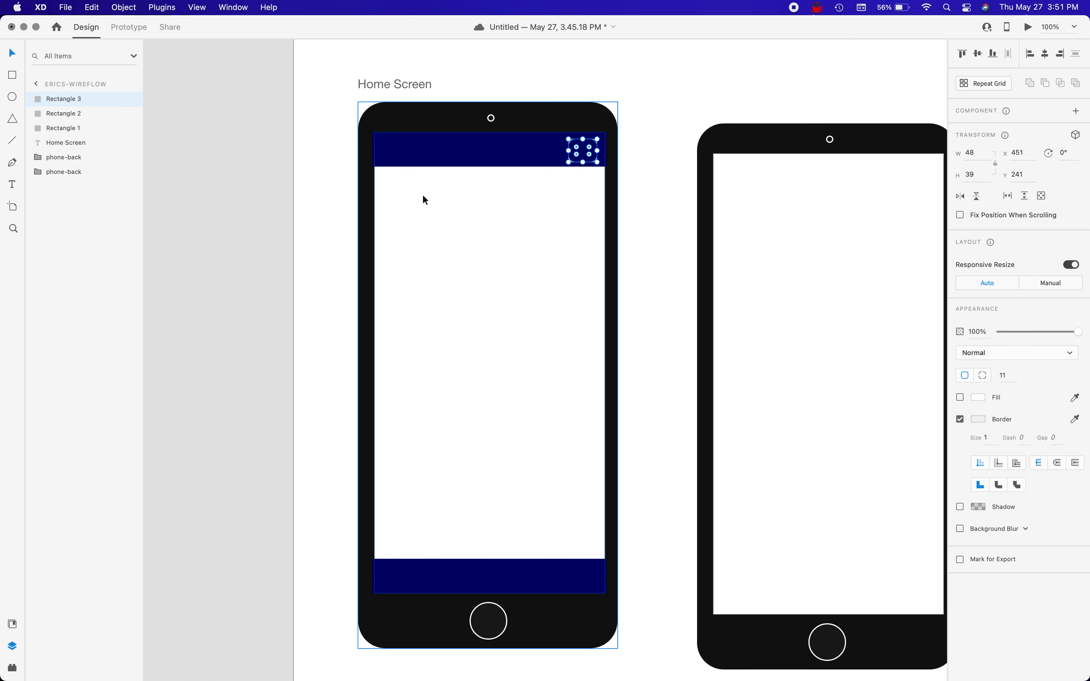
Rename the bottom bar's layer, Rectangle 2, as footer.
{"action": "left_click", "coordinate": [61, 113]}
{"action": "double_click", "coordinate": [61, 113]}
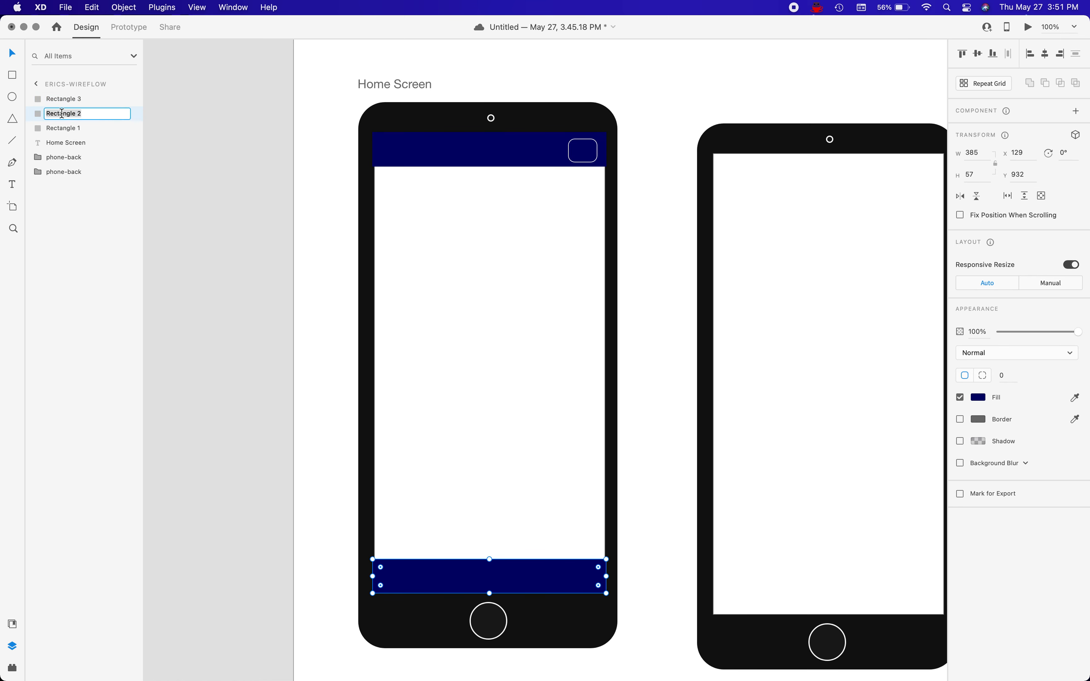
{"action": "type", "text": "footer"}
{"action": "key", "text": "Return"}
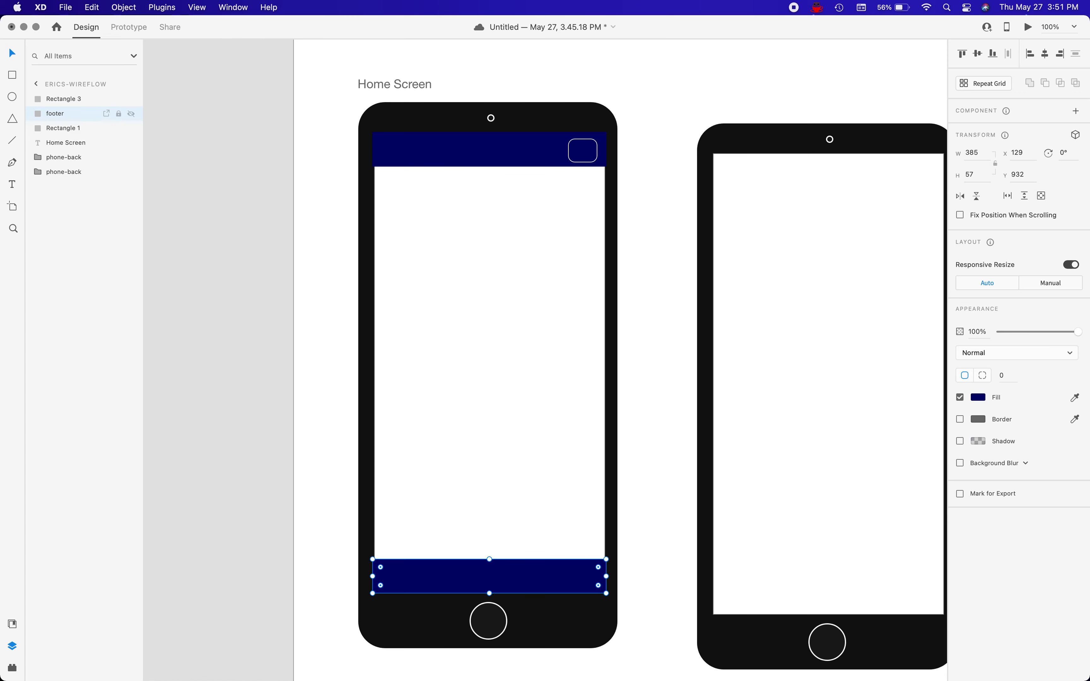
Rename the top bar's layer, Rectangle 1, as header and the rounded rectangle's layer, Rectangle 3, as menu.
{"action": "double_click", "coordinate": [56, 127]}
{"action": "type", "text": "header"}
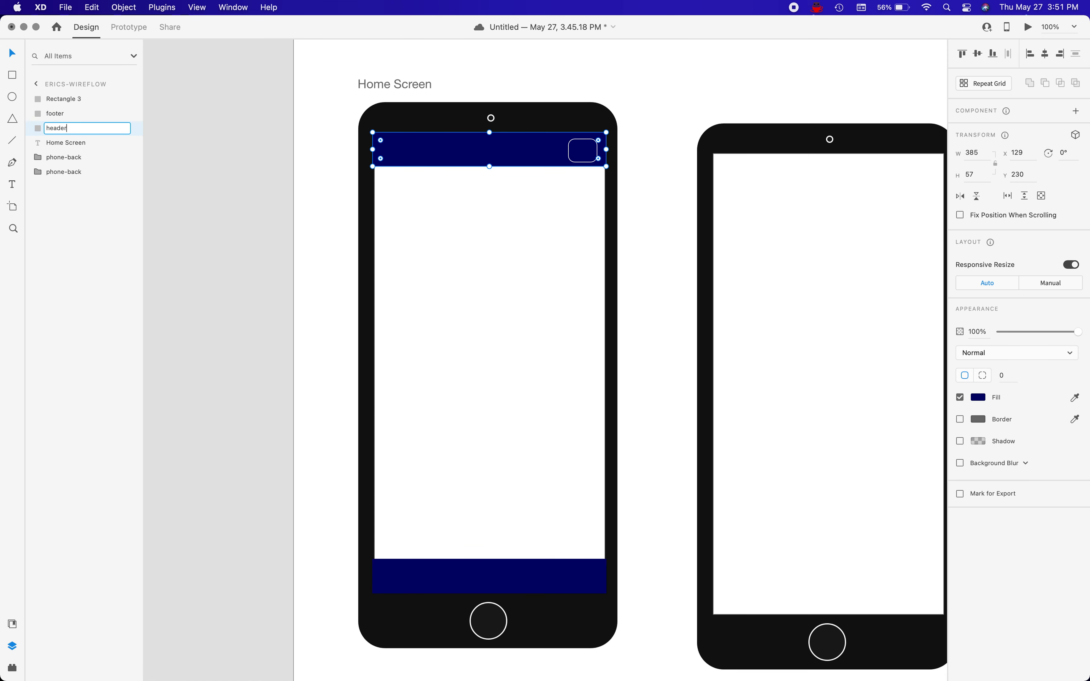
{"action": "key", "text": "Return"}
{"action": "left_click", "coordinate": [64, 100]}
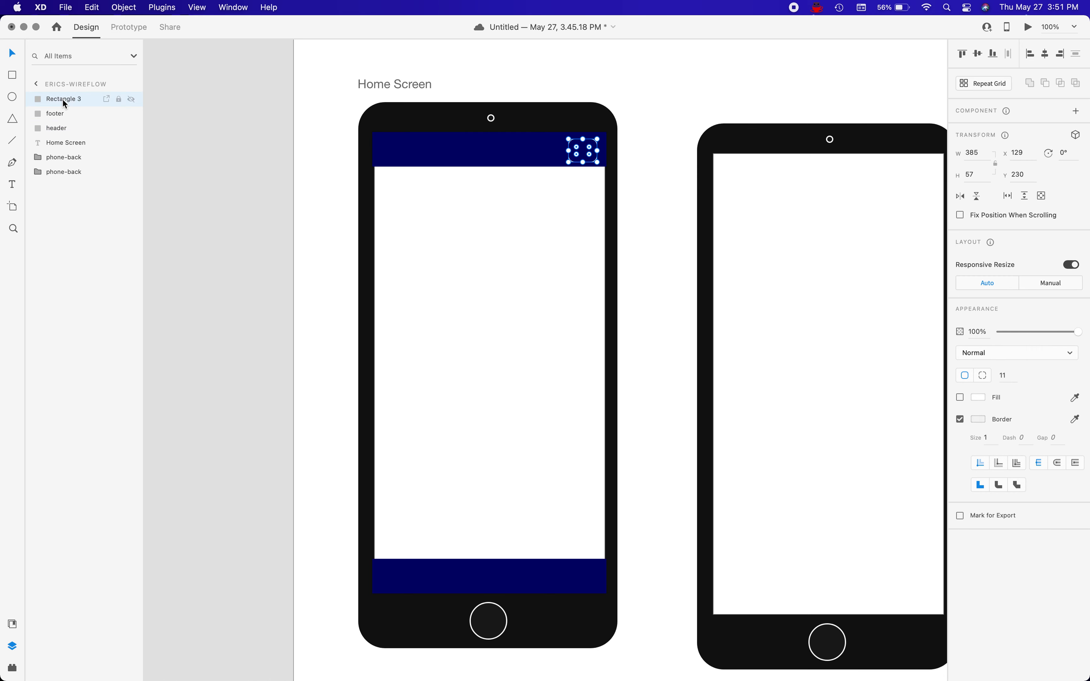
{"action": "double_click", "coordinate": [62, 98]}
{"action": "type", "text": "menu"}
{"action": "key", "text": "Return"}
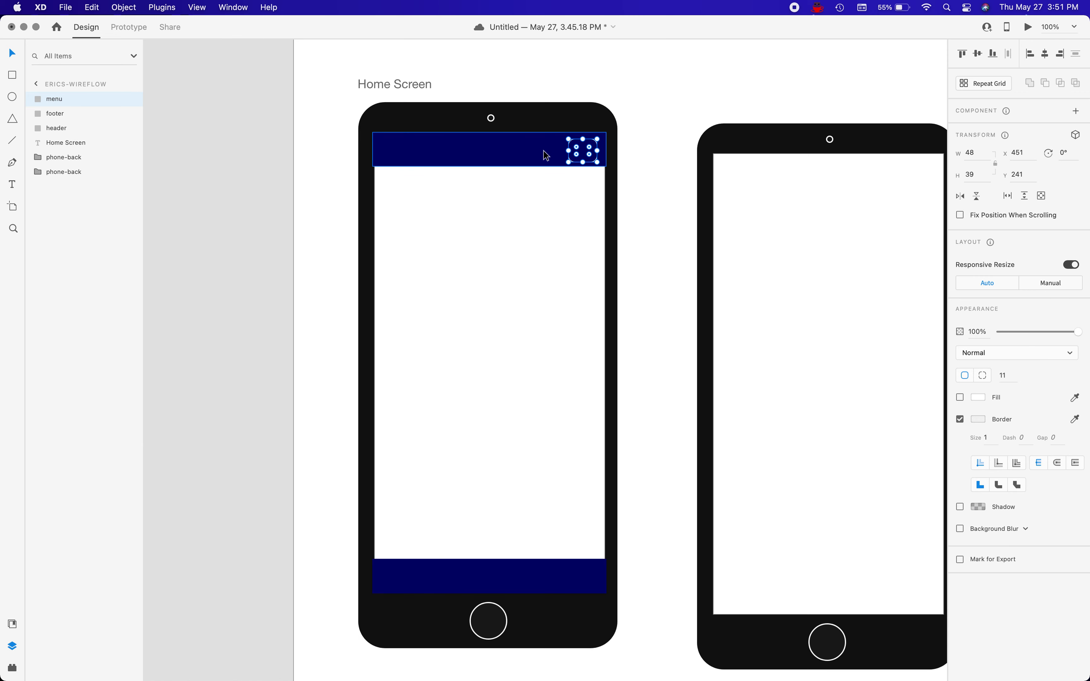
Draw a horizontal line about 26 px long inside the menu box and give it a size 2 border in #F2F2F2.
{"action": "key", "text": "l"}
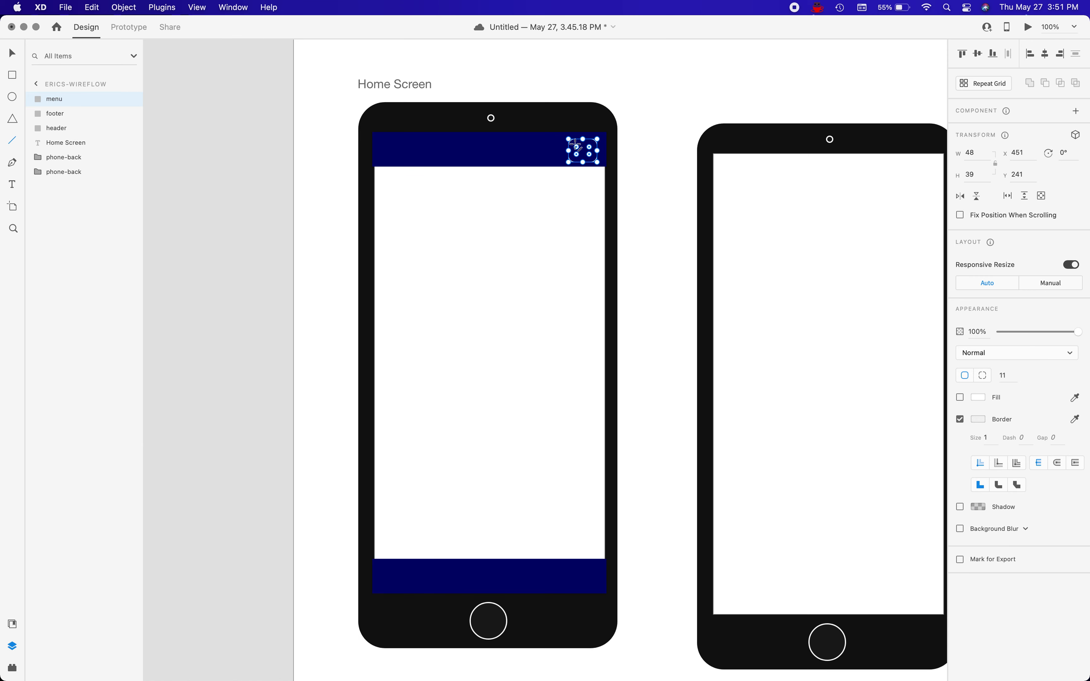
{"action": "left_click_drag", "start_coordinate": [575, 143], "coordinate": [590, 144]}
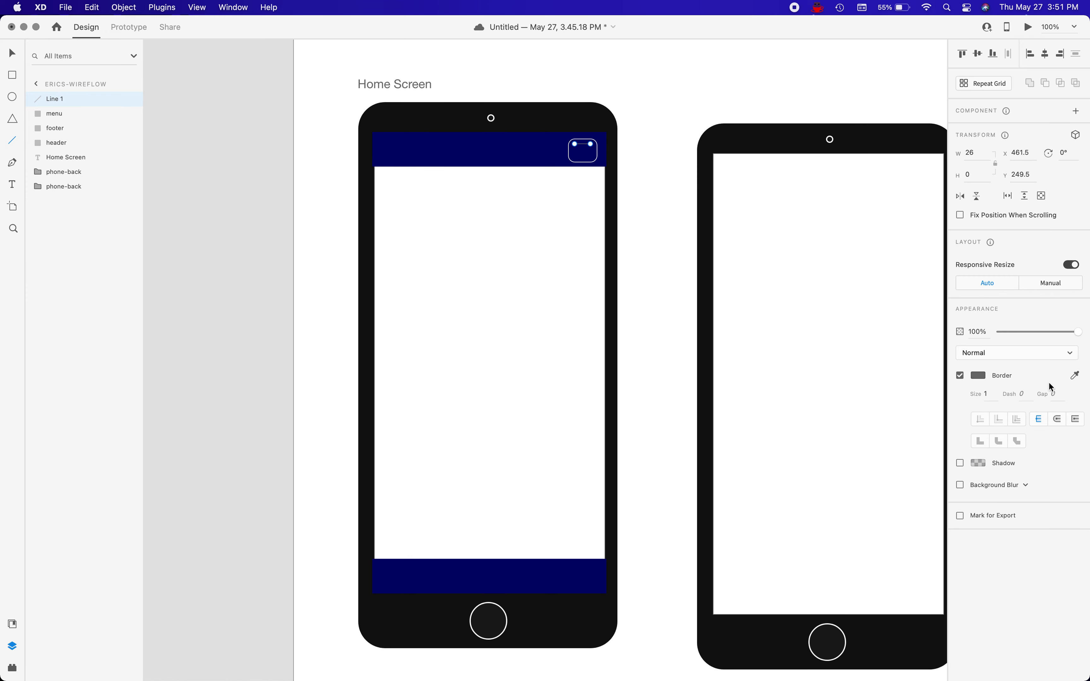
{"action": "left_click", "coordinate": [990, 394]}
{"action": "type", "text": "2"}
{"action": "left_click", "coordinate": [978, 375]}
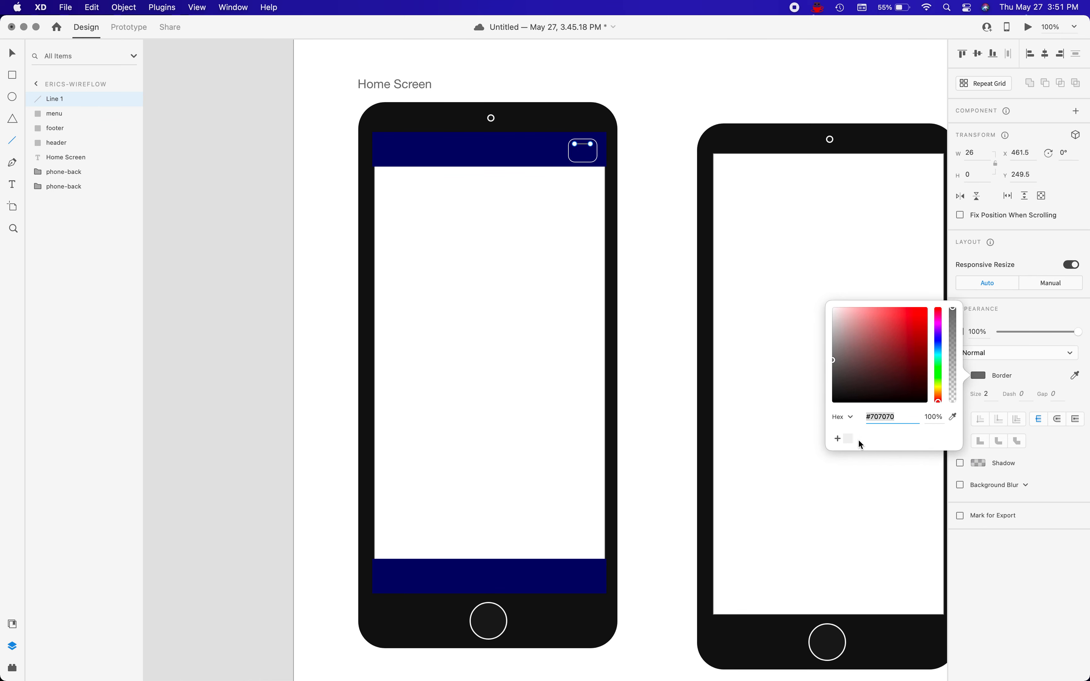
{"action": "left_click", "coordinate": [848, 439]}
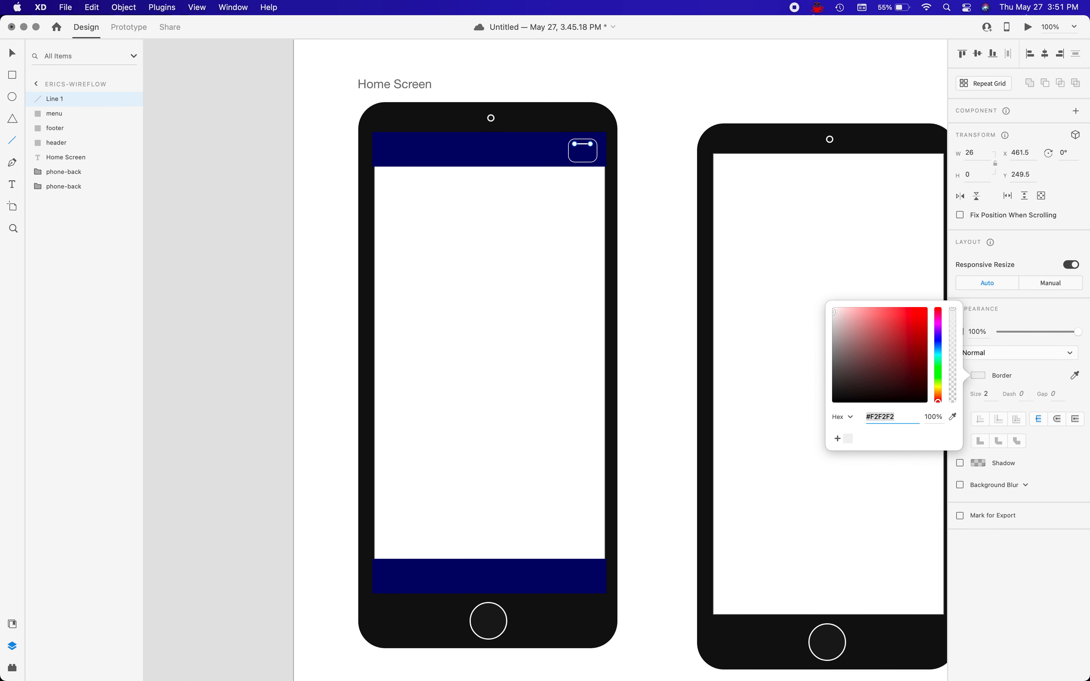
Duplicate the menu line twice, offsetting each copy 10 px below the previous one to form a hamburger icon.
{"action": "left_click", "coordinate": [73, 102]}
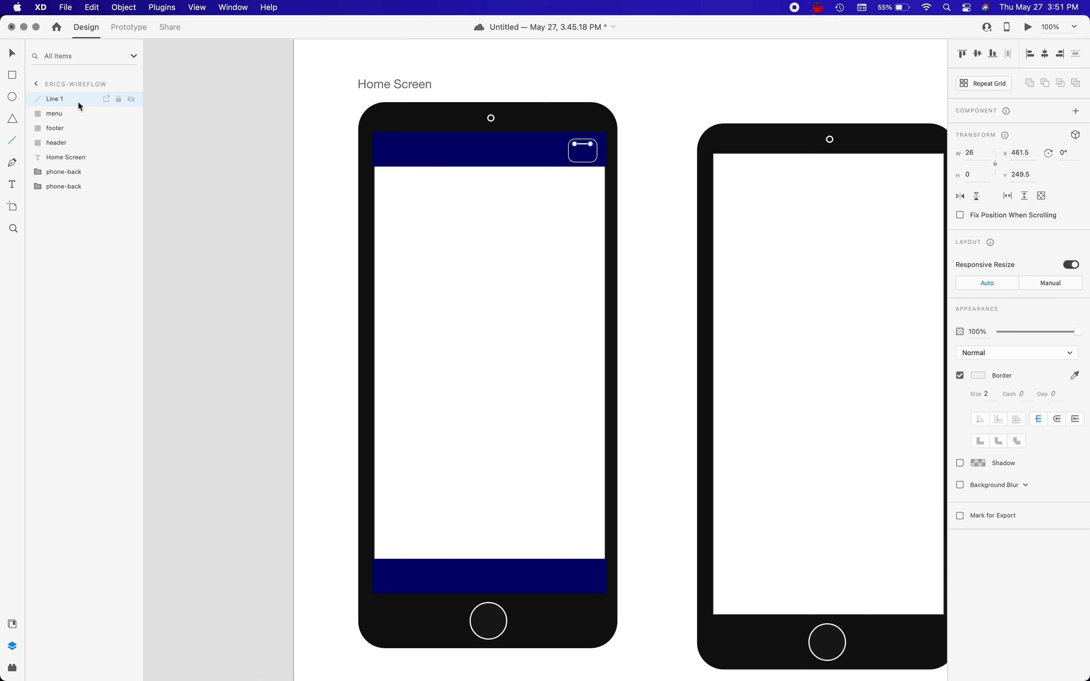
{"action": "key", "text": "super+d"}
{"action": "key", "text": "shift+Down"}
{"action": "key", "text": "shift+Down"}
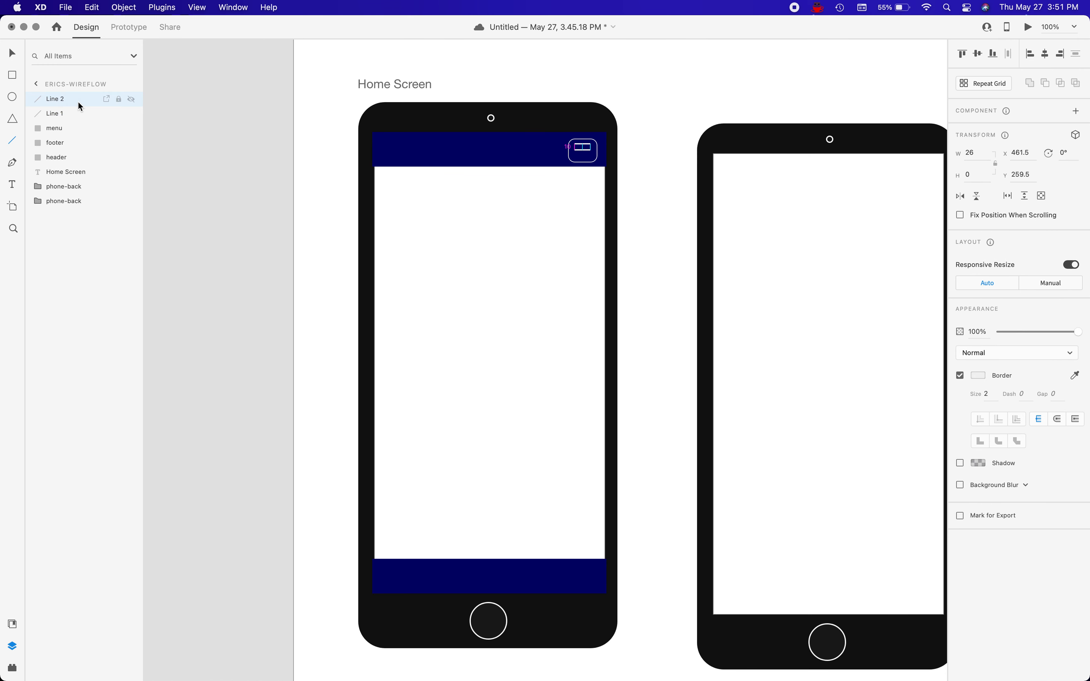
{"action": "key", "text": "shift+Up"}
{"action": "key", "text": "Escape"}
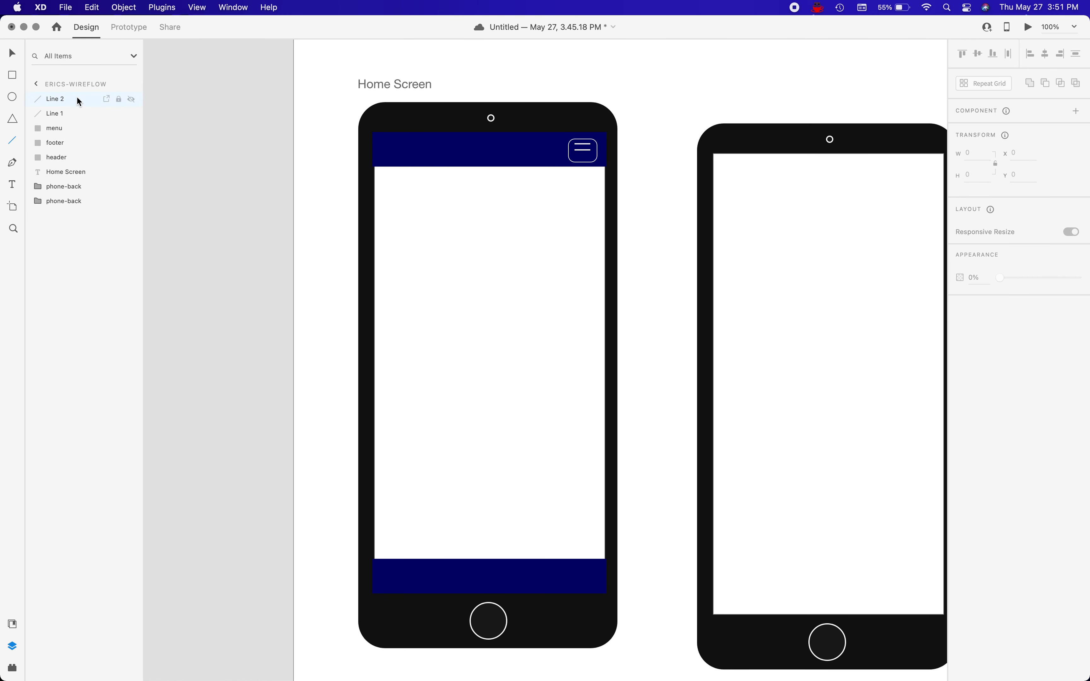
{"action": "left_click", "coordinate": [77, 100]}
{"action": "key", "text": "super+d"}
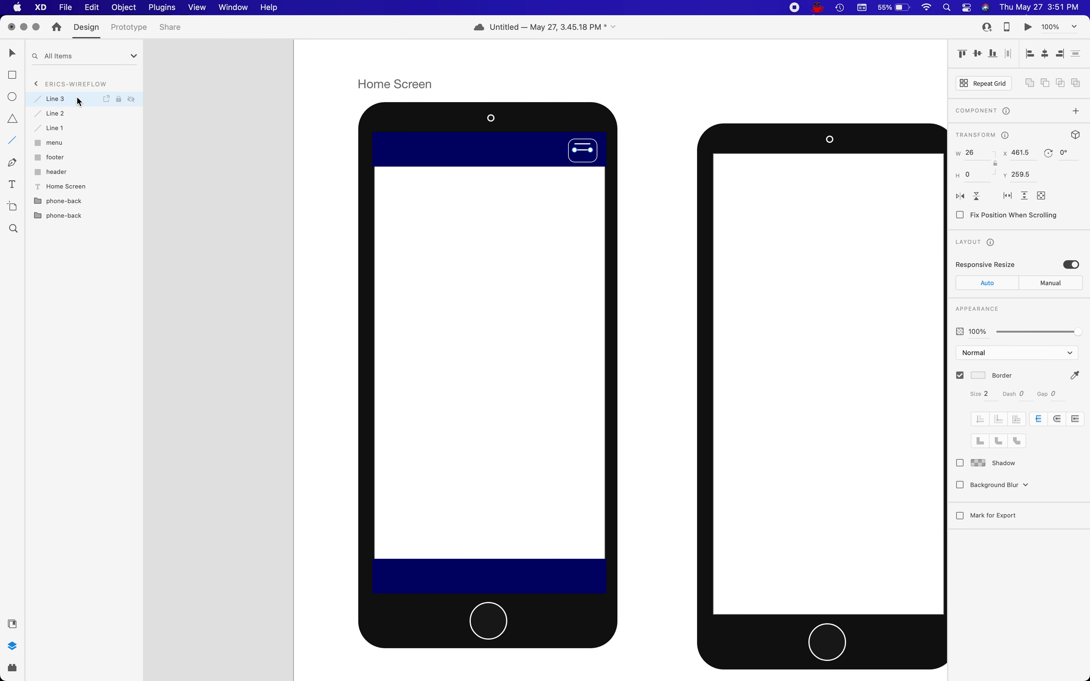
{"action": "key", "text": "shift+Down"}
Tighten the hamburger icon by nudging its top line down 1 px and its bottom line up 2 px.
{"action": "left_click", "coordinate": [12, 53]}
{"action": "left_click", "coordinate": [586, 144]}
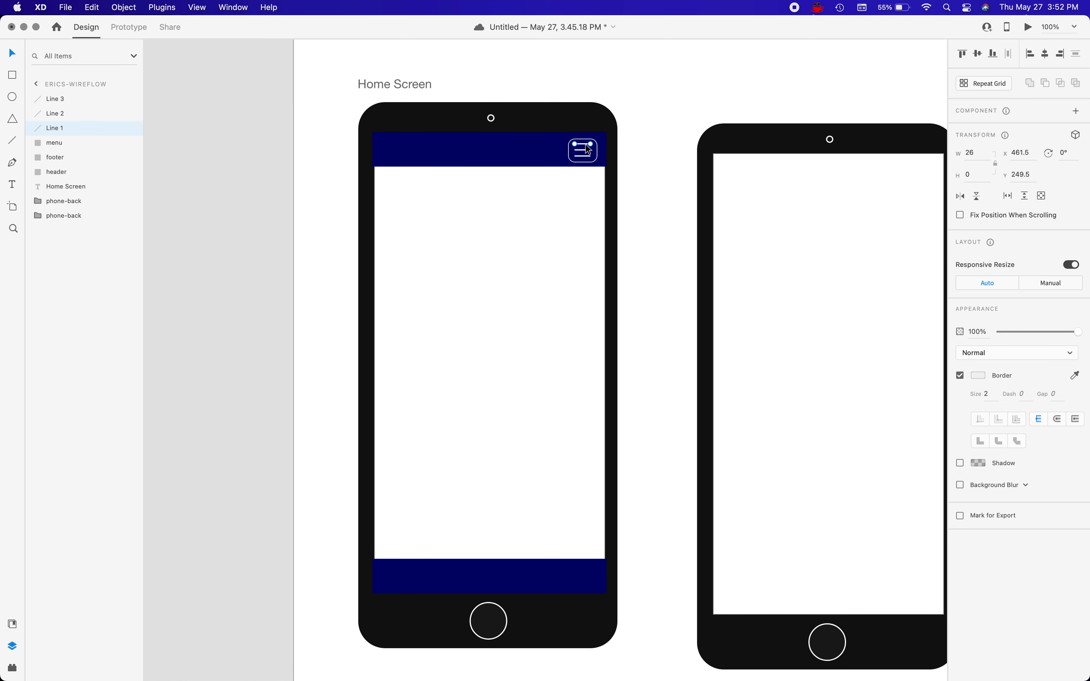
{"action": "key", "text": "Down"}
{"action": "left_click", "coordinate": [557, 187]}
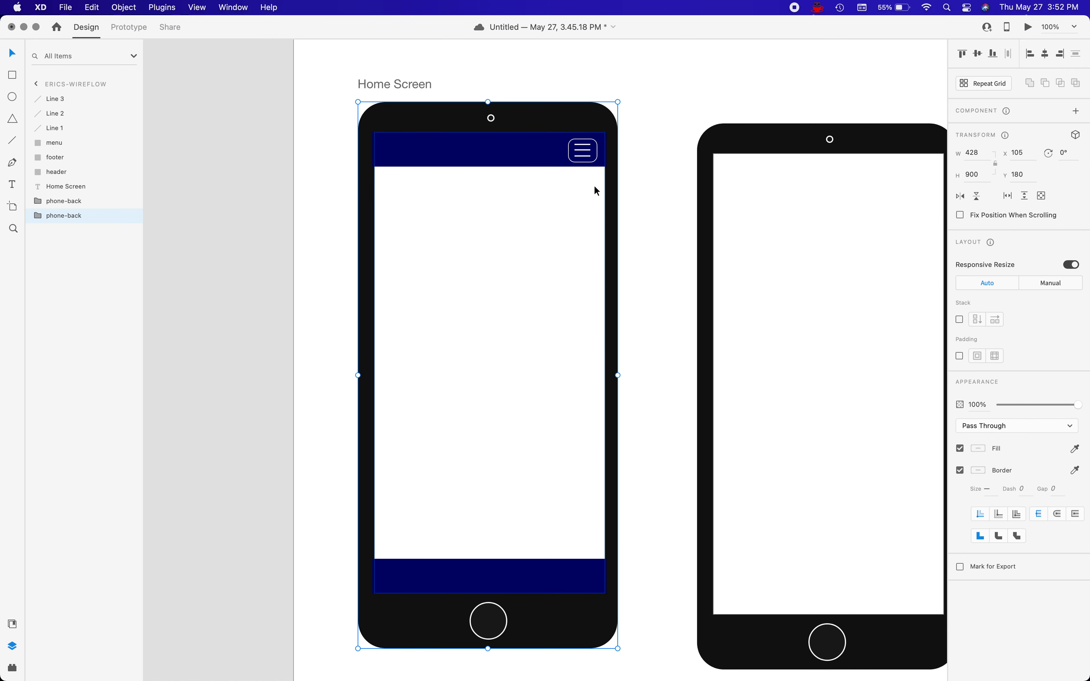
{"action": "double_click", "coordinate": [588, 151]}
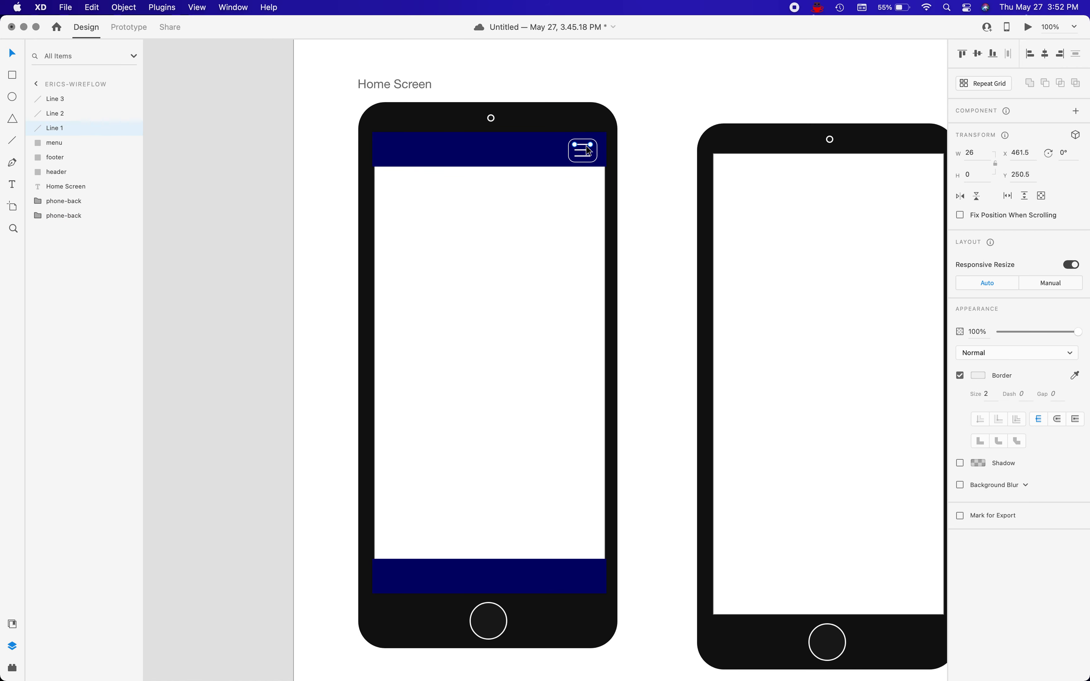
{"action": "left_click", "coordinate": [585, 158]}
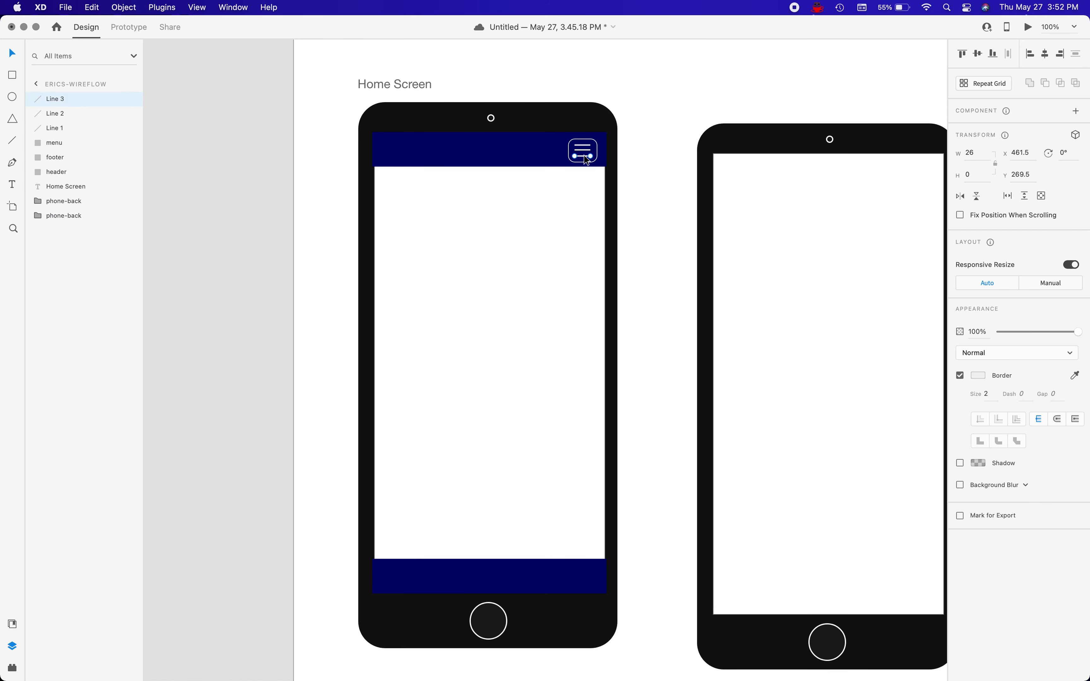
{"action": "key", "text": "Up"}
{"action": "left_click", "coordinate": [582, 155]}
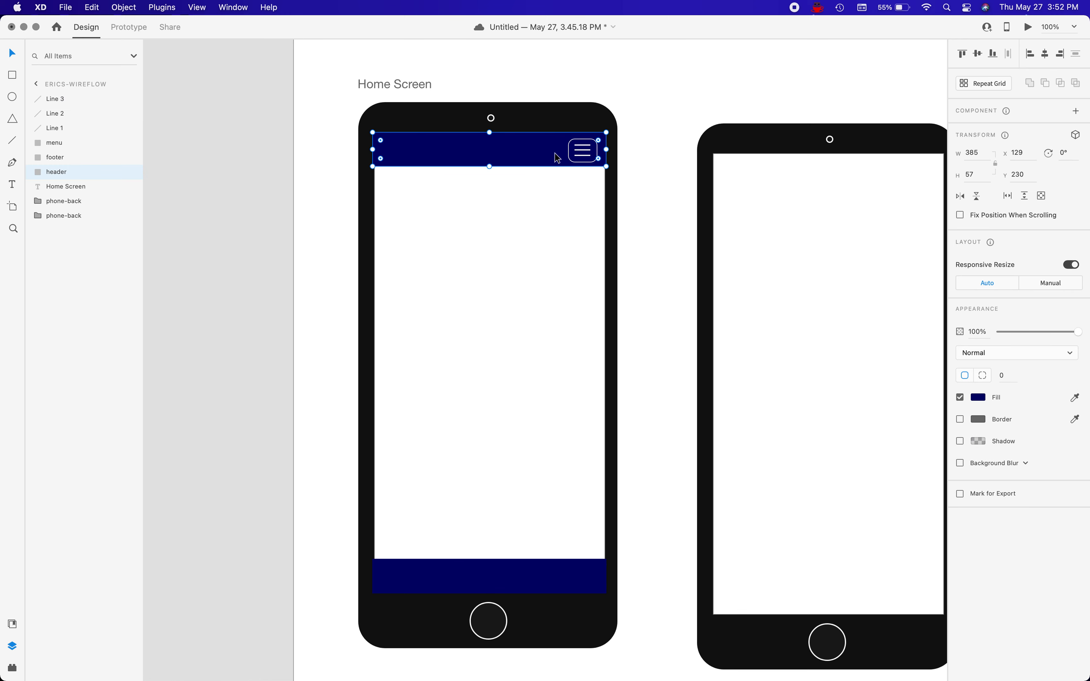
{"action": "left_click", "coordinate": [588, 157]}
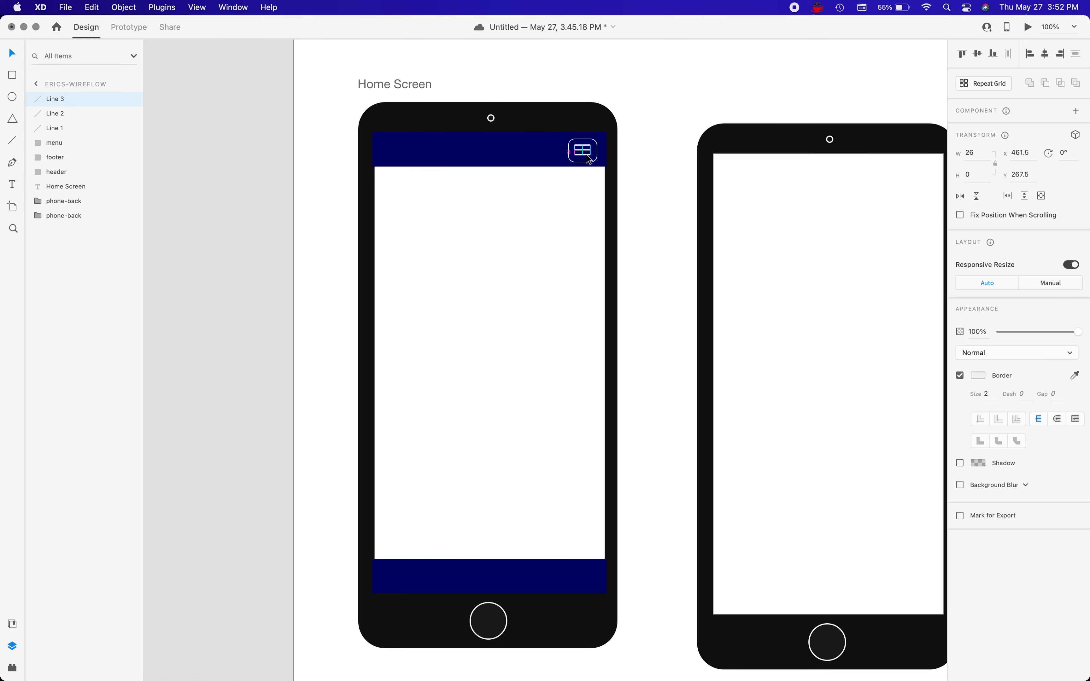
{"action": "left_click", "coordinate": [544, 163]}
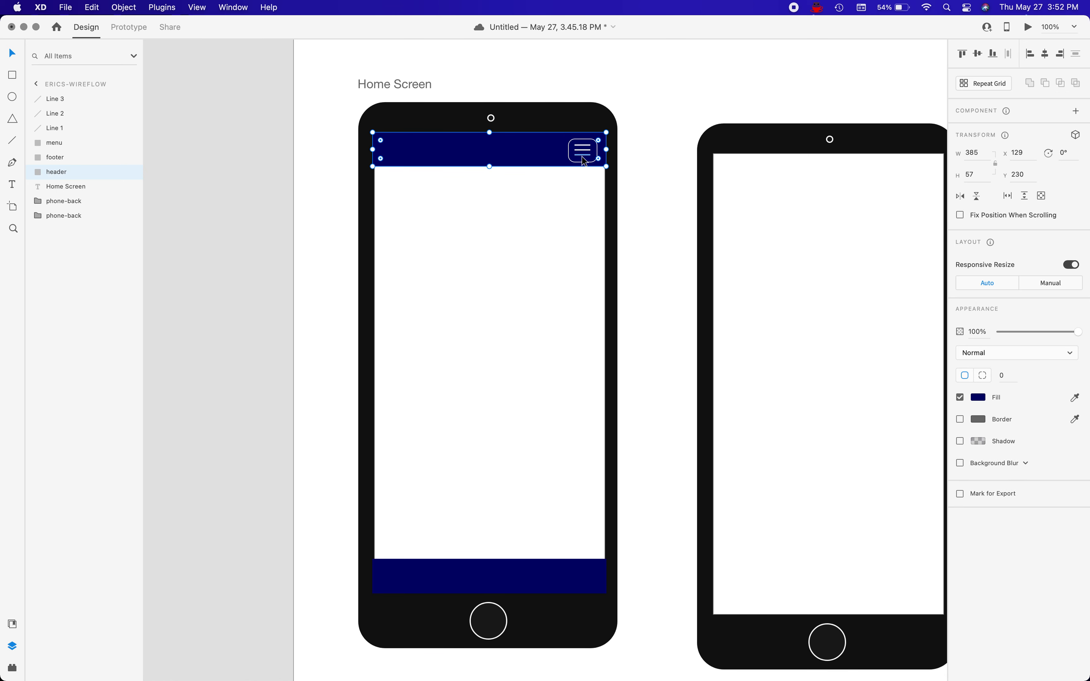
Set the border size of the rounded menu box around the hamburger icon to 2.
{"action": "left_click", "coordinate": [531, 190]}
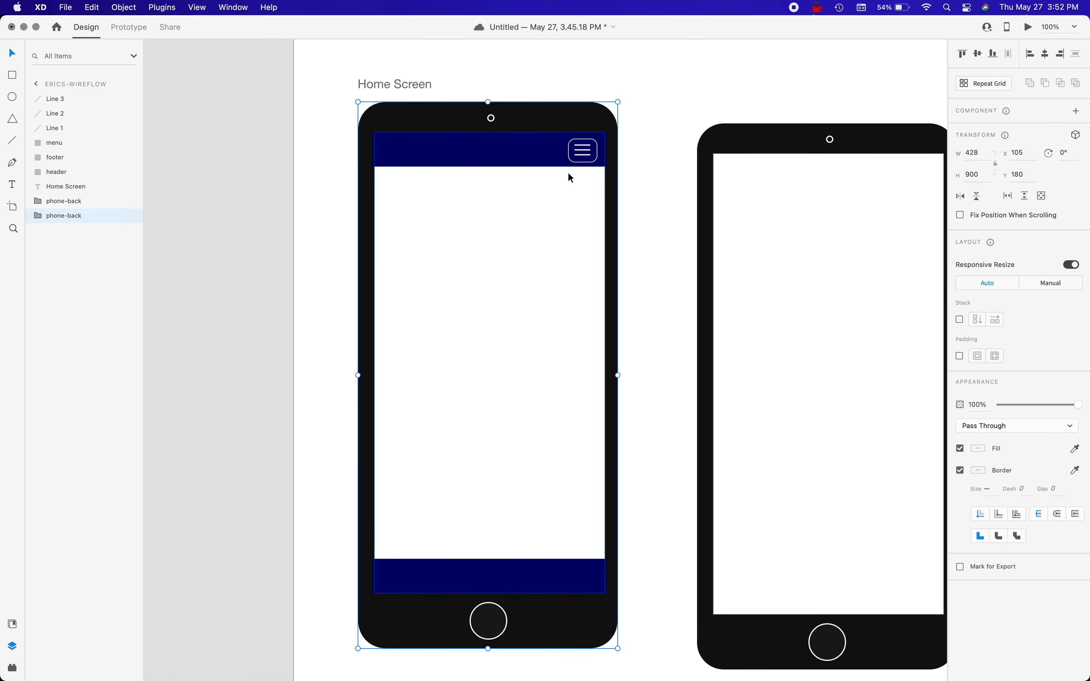
{"action": "left_click", "coordinate": [586, 160]}
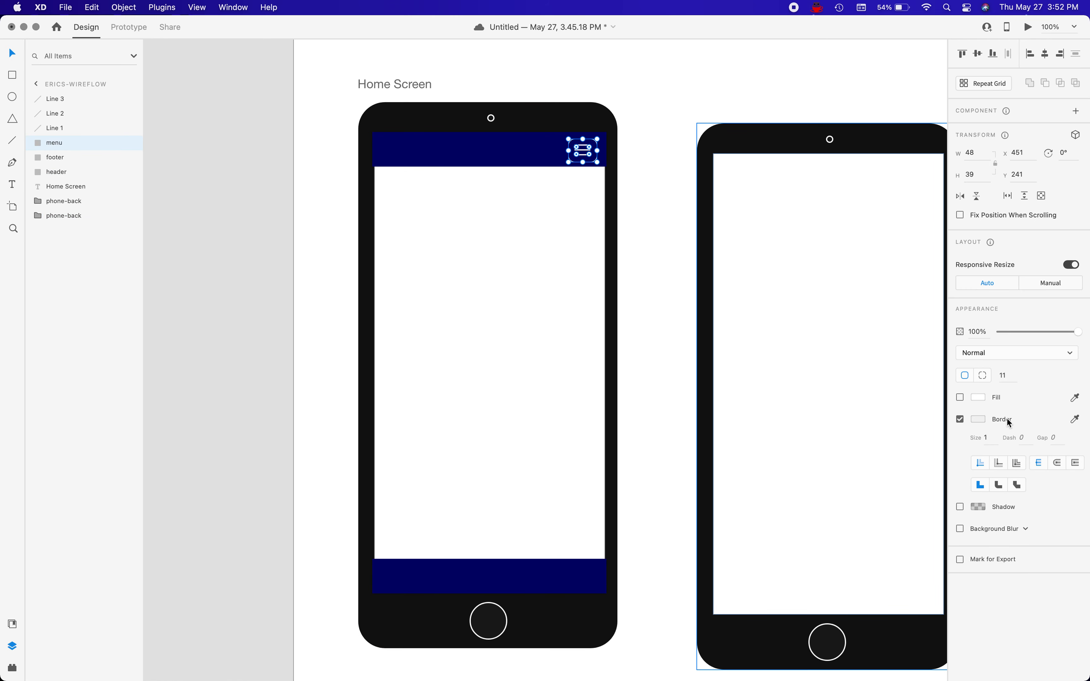
{"action": "left_click", "coordinate": [986, 437]}
{"action": "type", "text": "2"}
{"action": "left_click", "coordinate": [449, 199]}
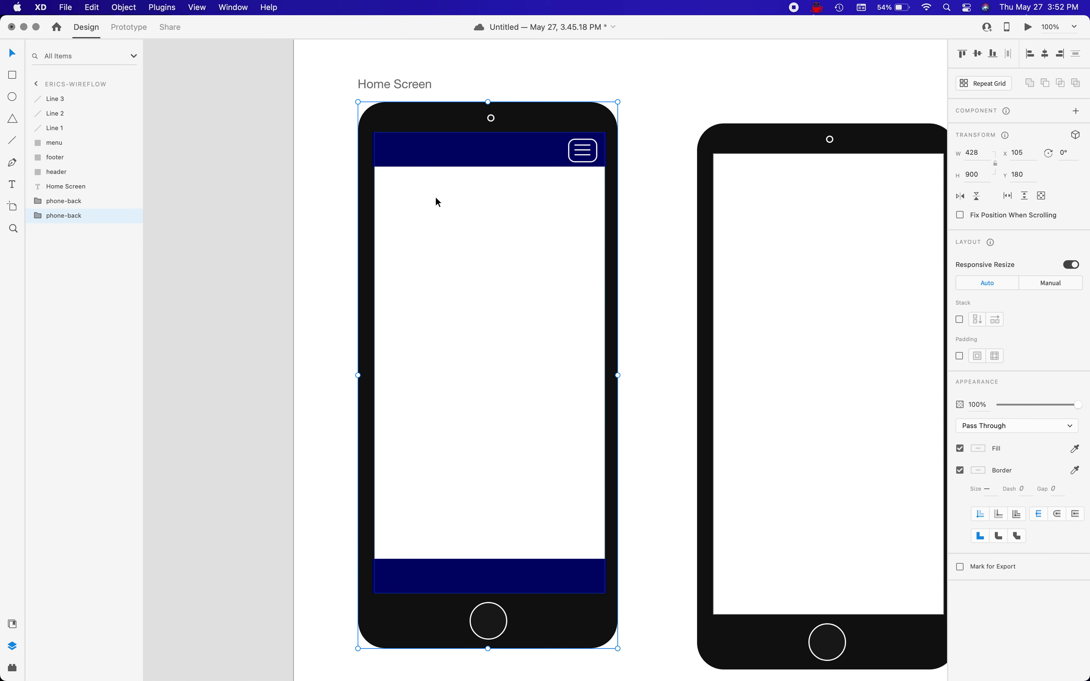
Draw a circle about 22 px wide at the header's left end and overlap it with a triangle about 43 × 37 px.
{"action": "key", "text": "e"}
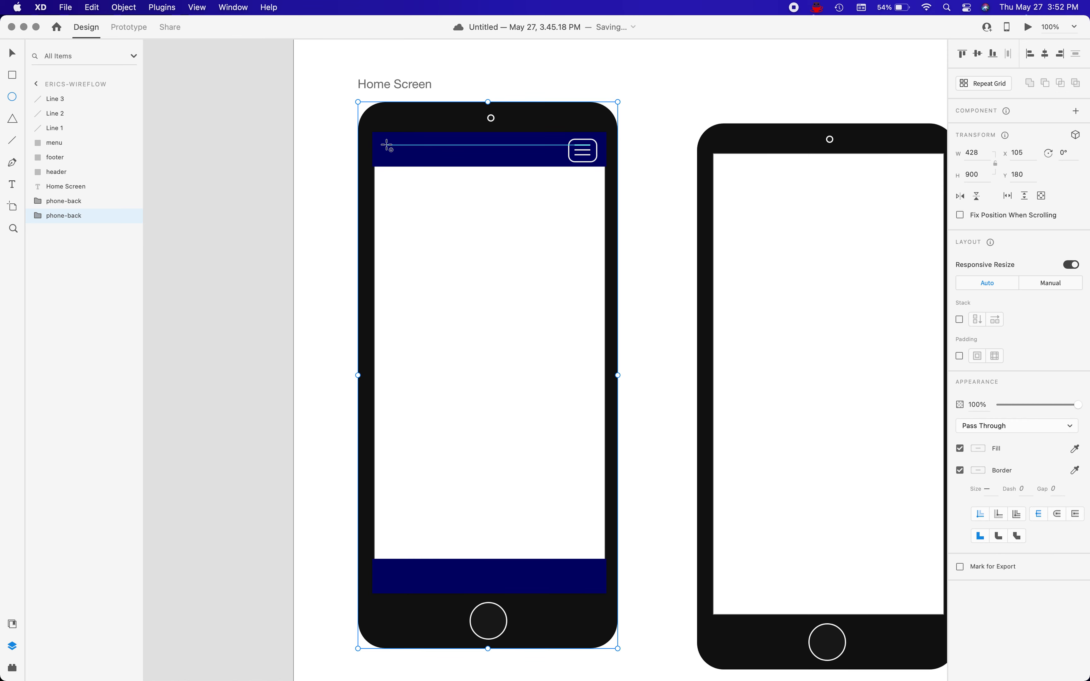
{"action": "left_click_drag", "start_coordinate": [385, 146], "coordinate": [399, 159]}
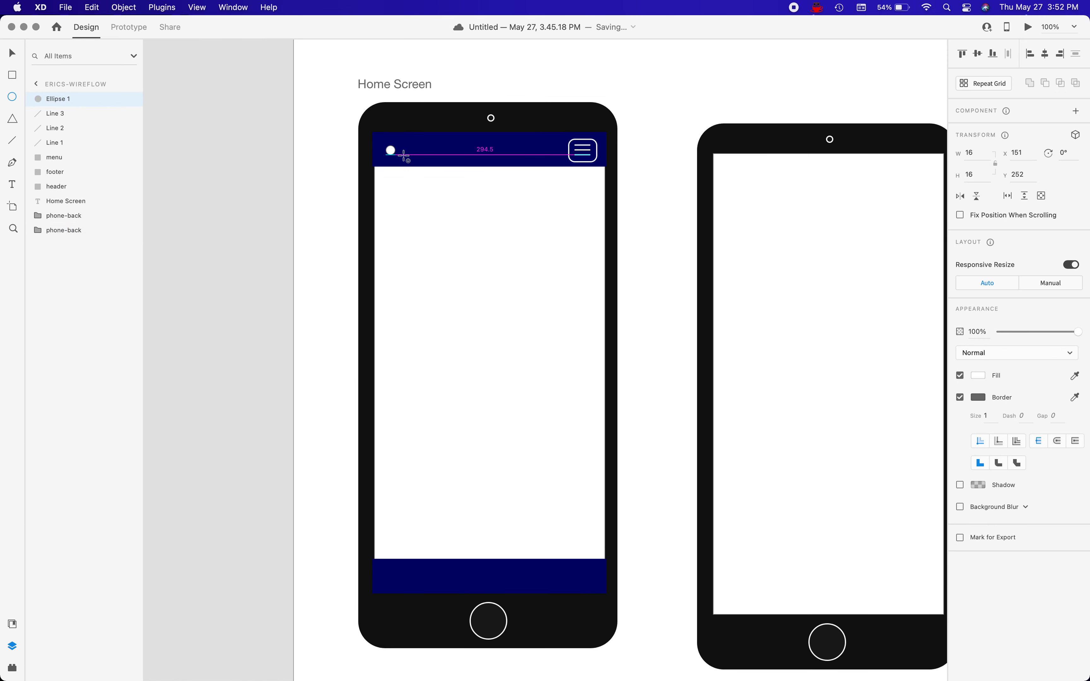
{"action": "left_click", "coordinate": [13, 119]}
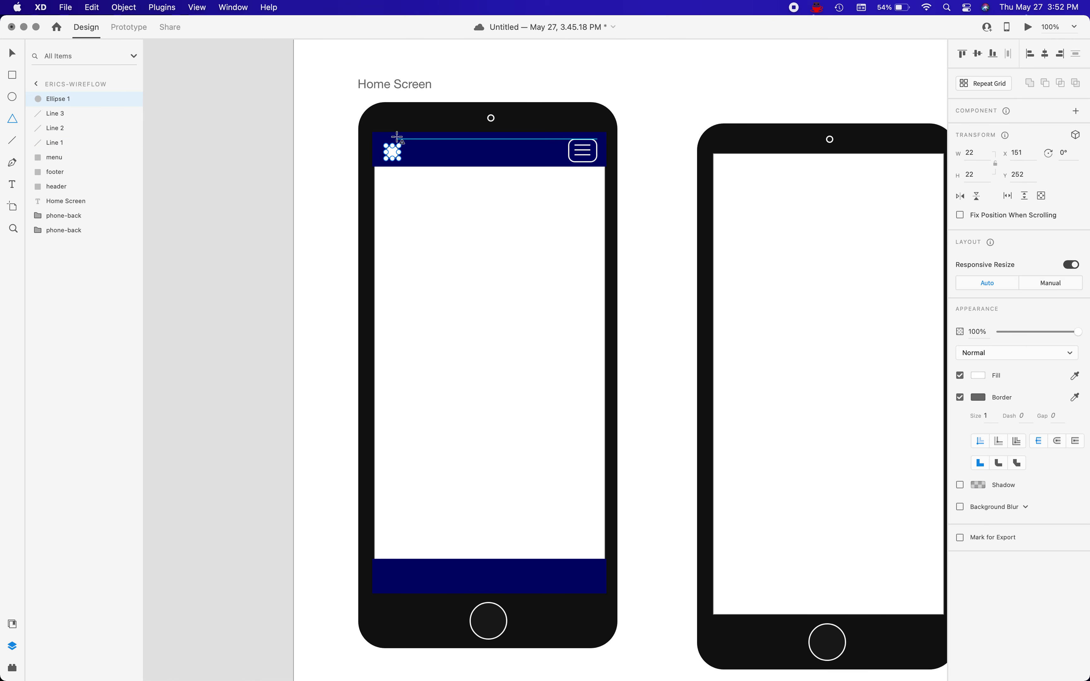
{"action": "left_click_drag", "start_coordinate": [391, 136], "coordinate": [428, 159]}
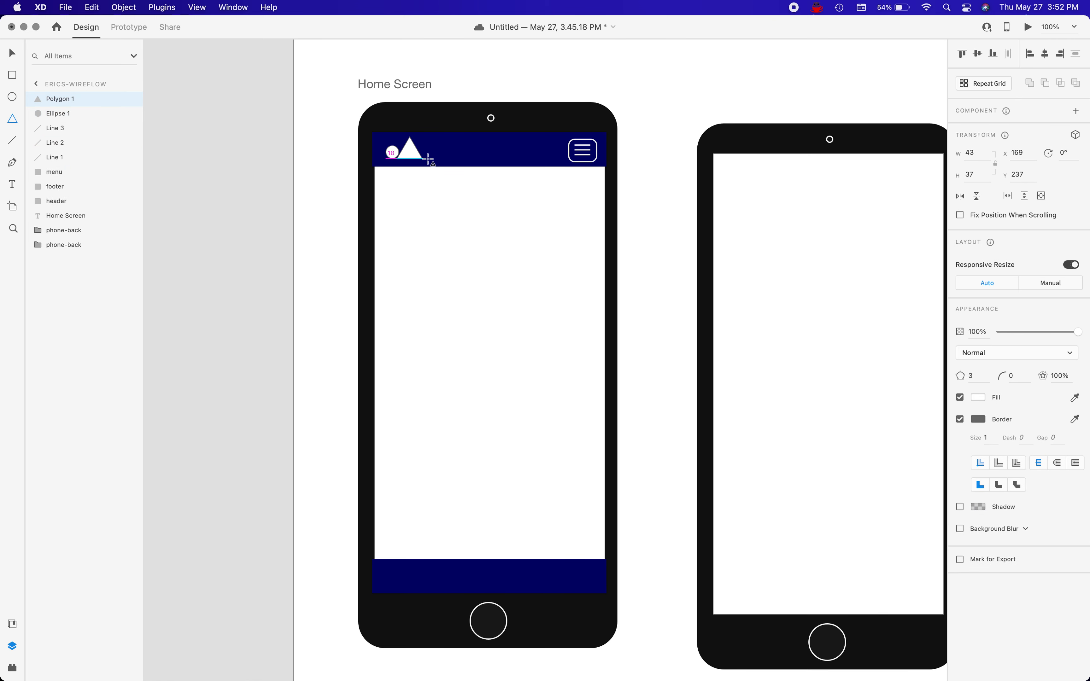
{"action": "key", "text": "Left"}
{"action": "key", "text": "Left"}
{"action": "key", "text": "Left"}
{"action": "key", "text": "Left"}
{"action": "key", "text": "Left"}
{"action": "key", "text": "Left"}
{"action": "key", "text": "Left"}
{"action": "key", "text": "Left"}
{"action": "key", "text": "Left"}
{"action": "key", "text": "Left"}
{"action": "key", "text": "Left"}
Draw a rectangle about 31 × 28 px overlapping the triangle's lower right corner to complete the logo.
{"action": "key", "text": "r"}
{"action": "left_click_drag", "start_coordinate": [426, 146], "coordinate": [408, 163]}
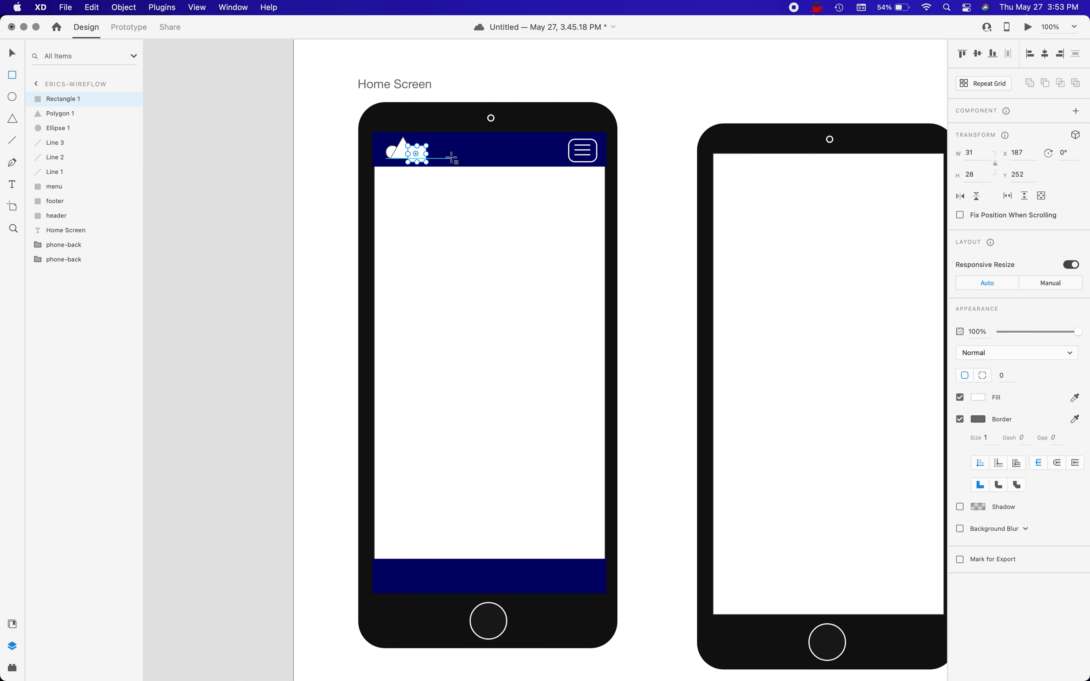
{"action": "left_click", "coordinate": [456, 191]}
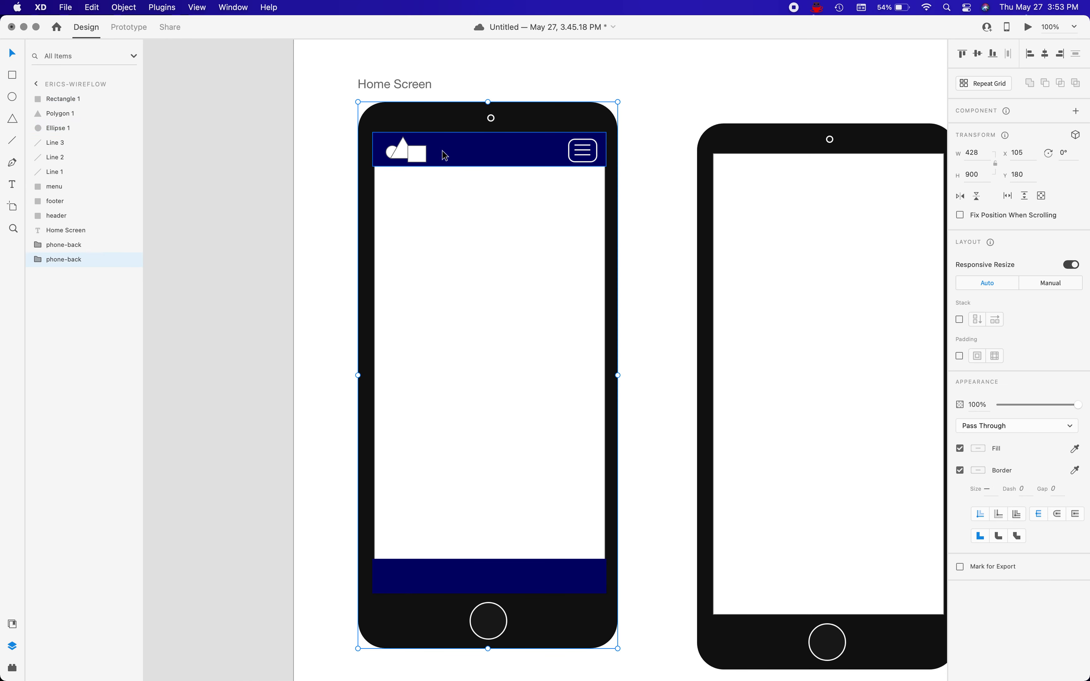
Add a text label reading Company in the header, to the right of the logo shapes.
{"action": "key", "text": "t"}
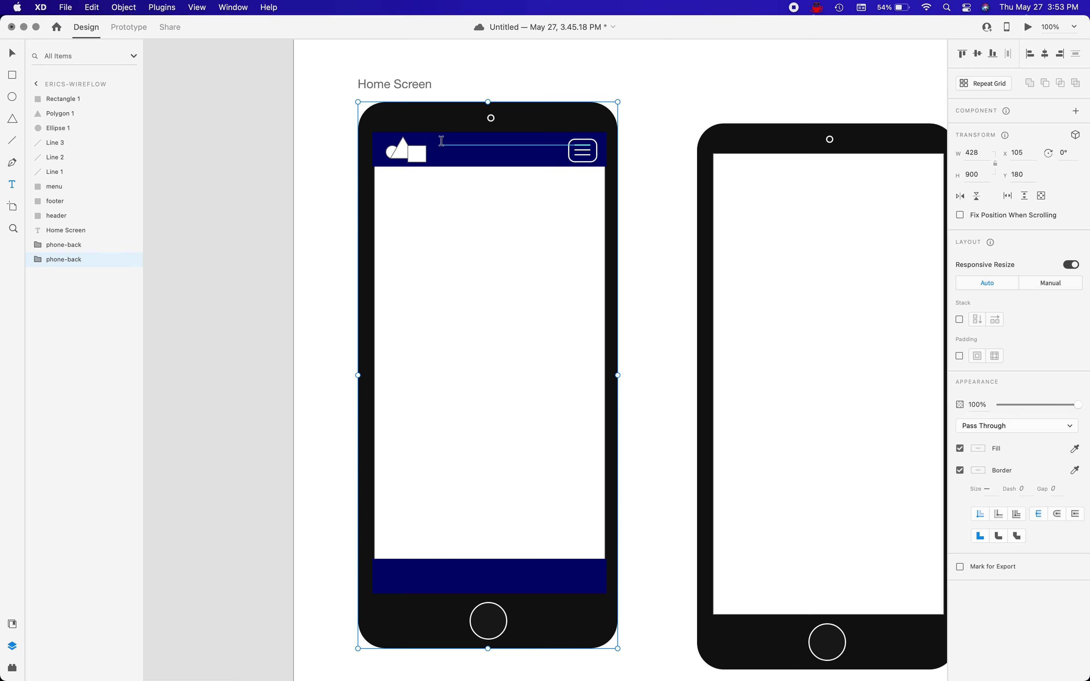
{"action": "left_click_drag", "start_coordinate": [435, 142], "coordinate": [488, 157]}
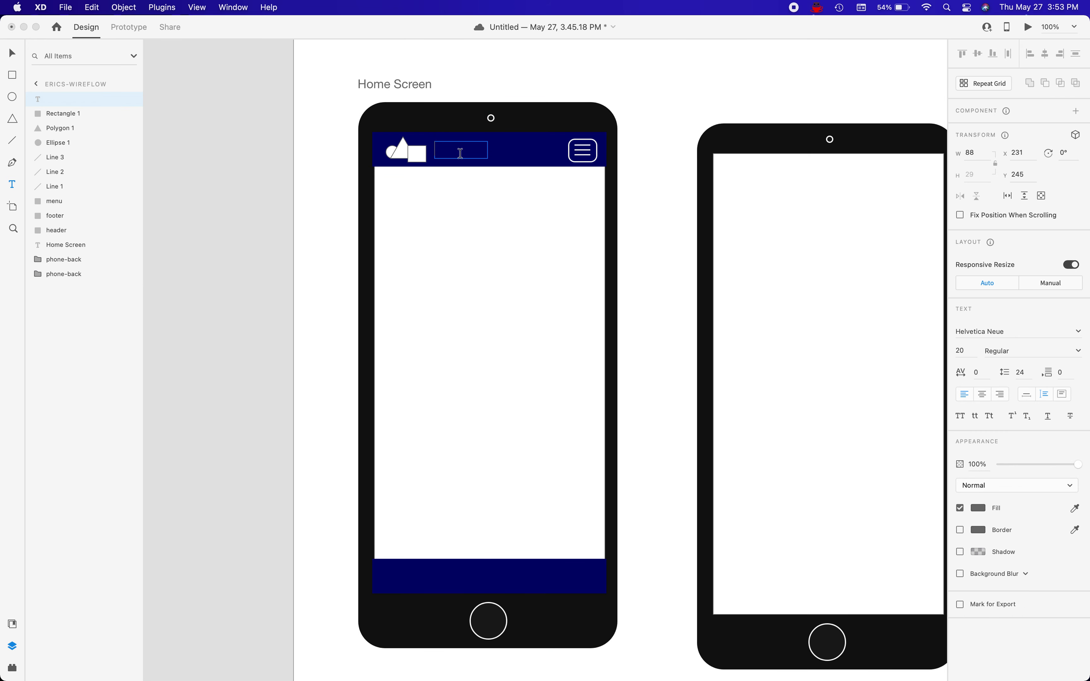
{"action": "left_click", "coordinate": [460, 153]}
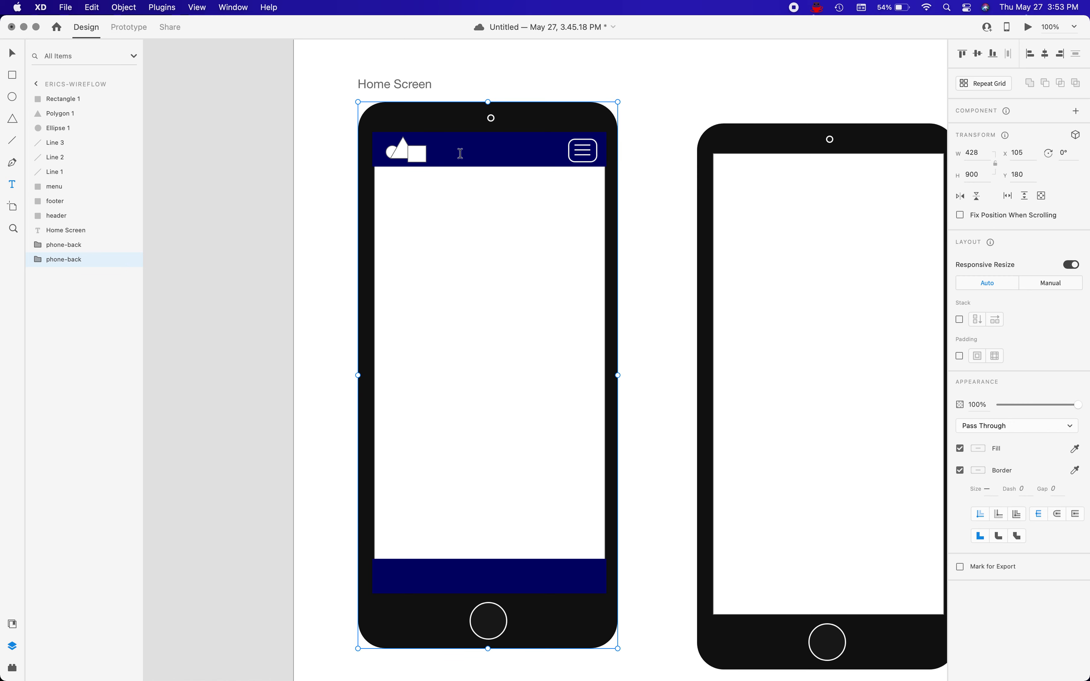
{"action": "left_click", "coordinate": [438, 148]}
{"action": "type", "text": "Companty"}
{"action": "key", "text": "BackSpace"}
{"action": "key", "text": "BackSpace"}
{"action": "type", "text": "y"}
{"action": "key", "text": "Escape"}
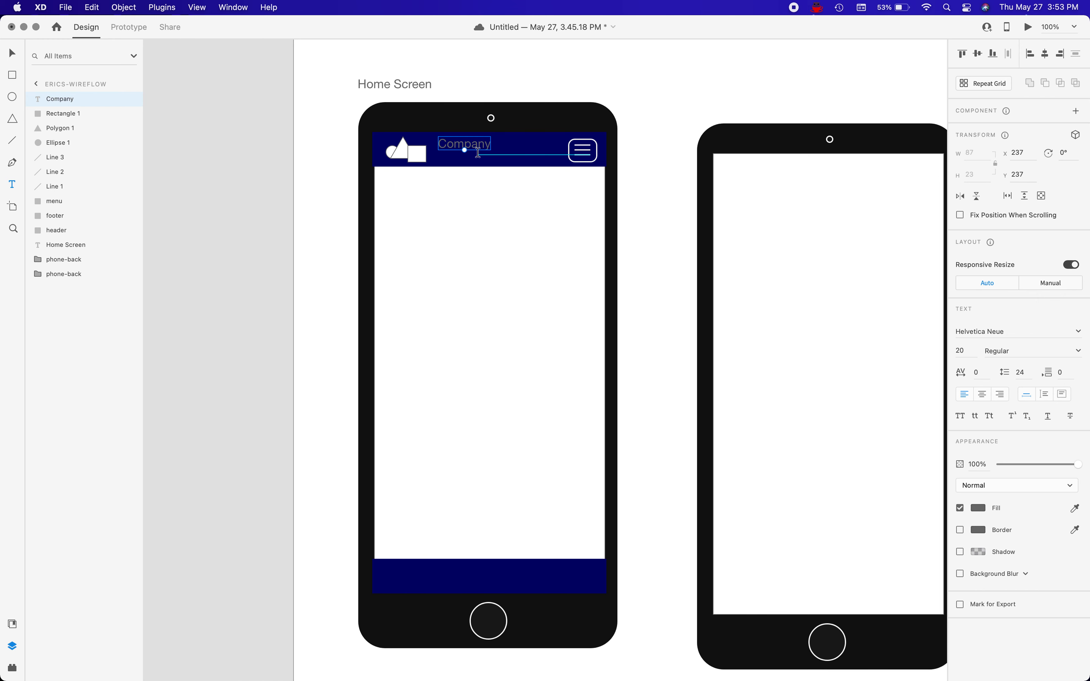
Move the Company text to about X 226, Y 255 beside the logo and set its font style to Condensed Black.
{"action": "left_click", "coordinate": [13, 53]}
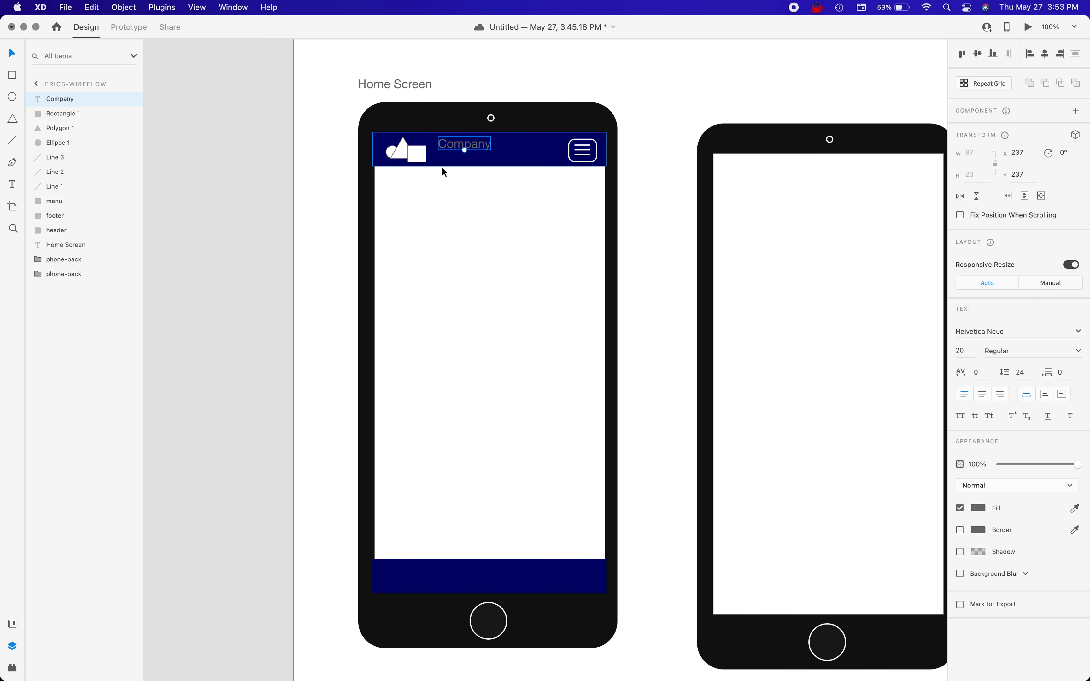
{"action": "left_click_drag", "start_coordinate": [455, 150], "coordinate": [451, 155]}
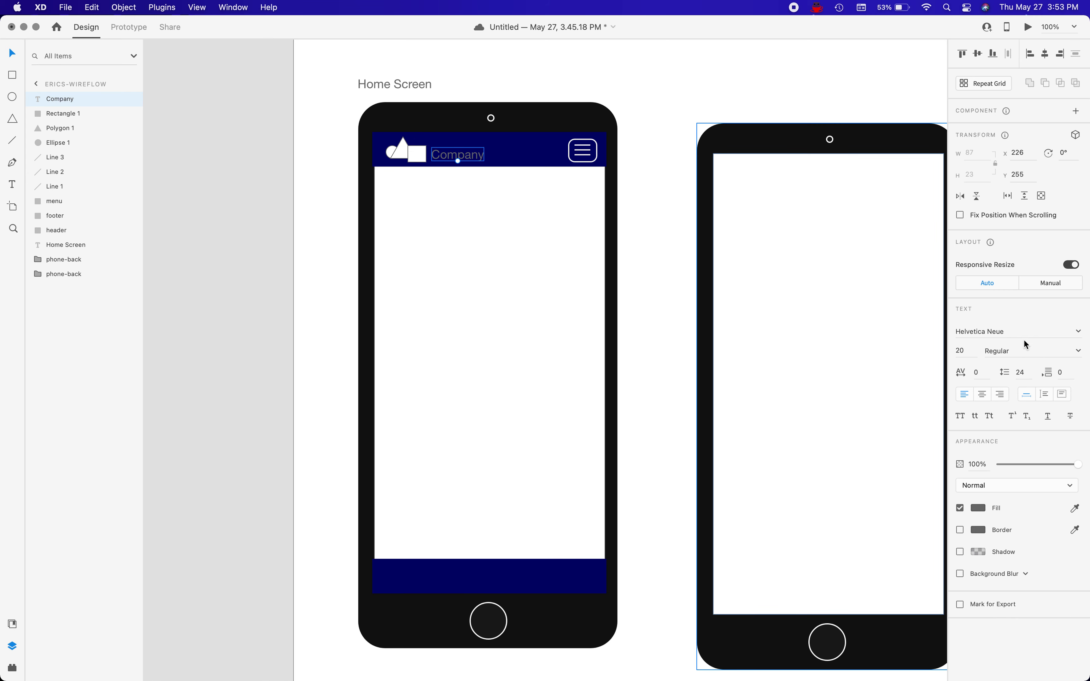
{"action": "left_click", "coordinate": [1076, 354]}
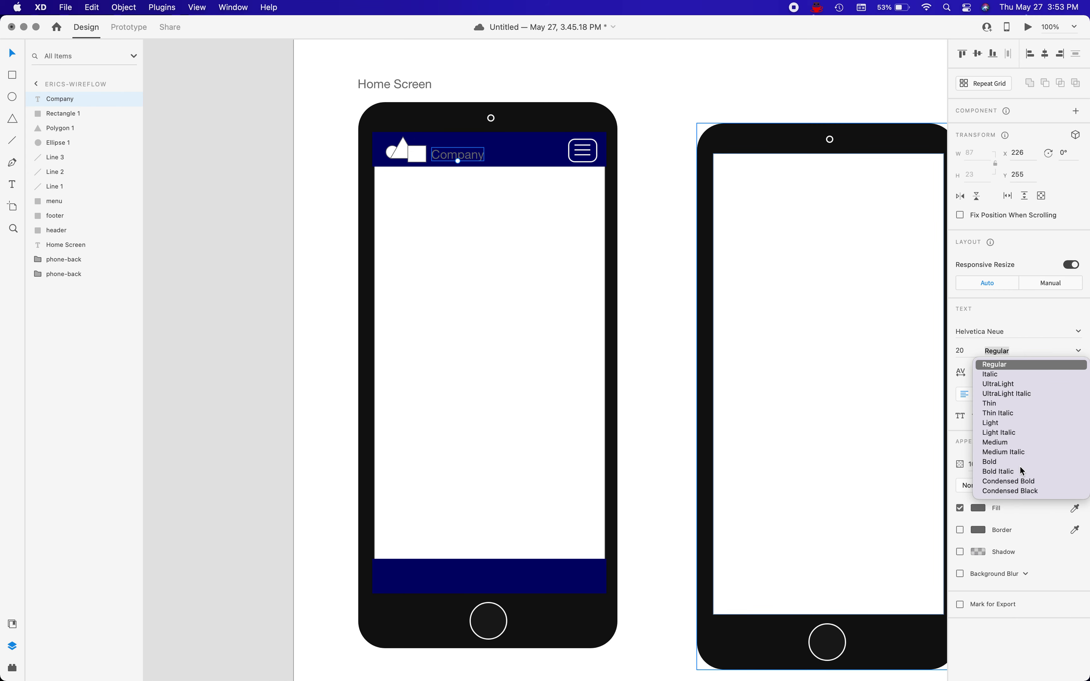
{"action": "left_click", "coordinate": [1033, 491]}
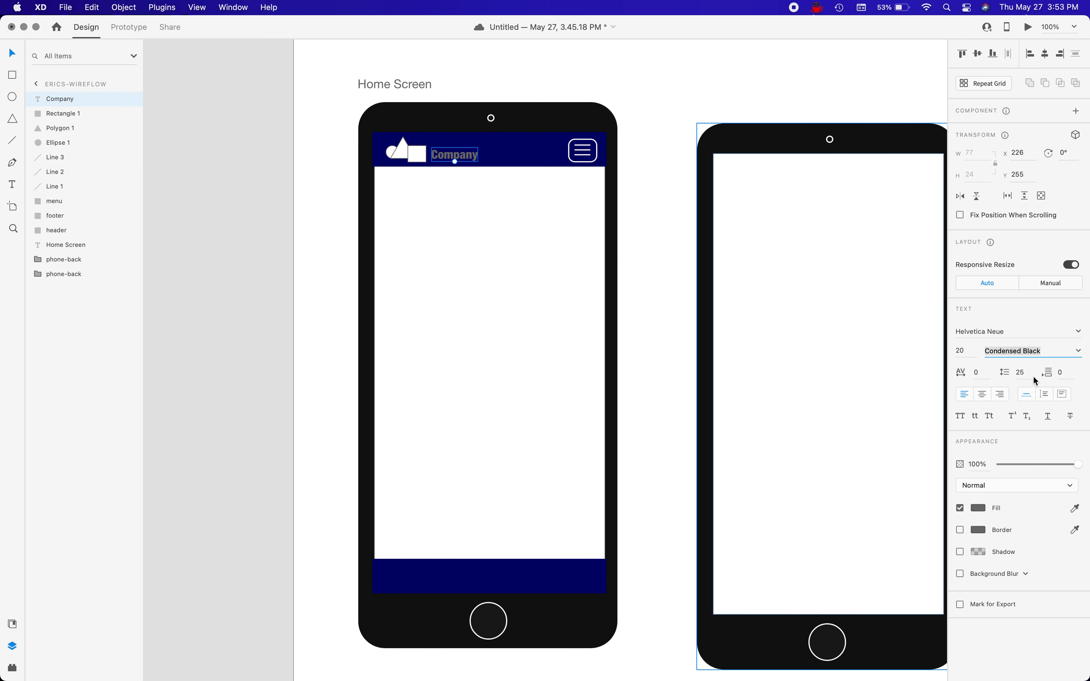
Change the Company text's fill to the saved near-white swatch.
{"action": "left_click", "coordinate": [978, 508]}
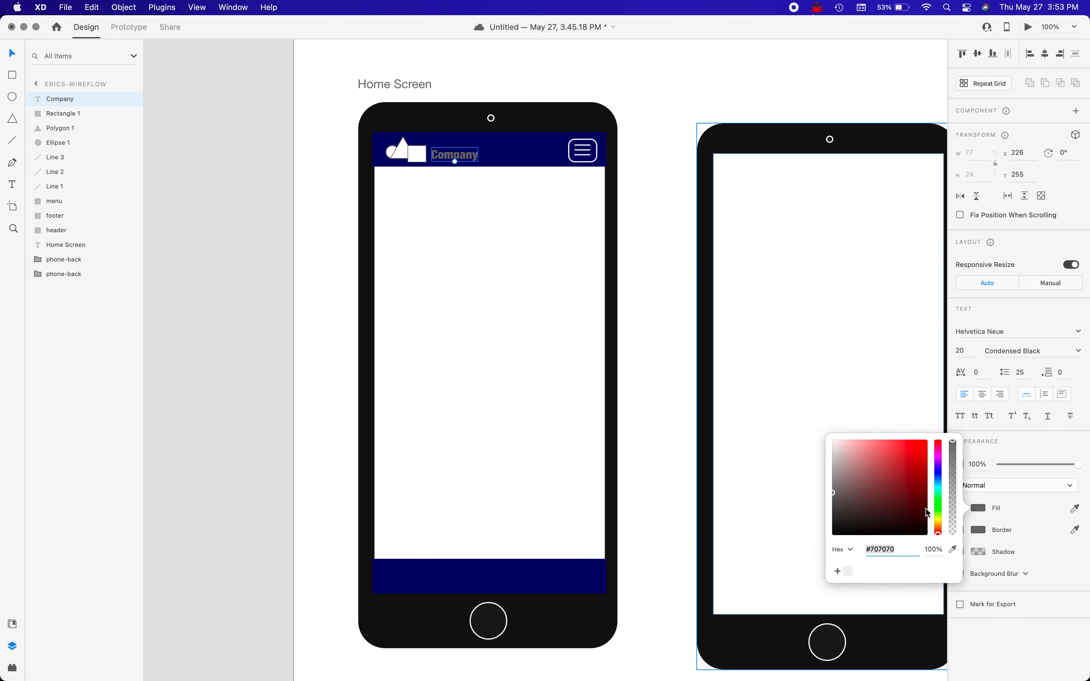
{"action": "left_click", "coordinate": [834, 450]}
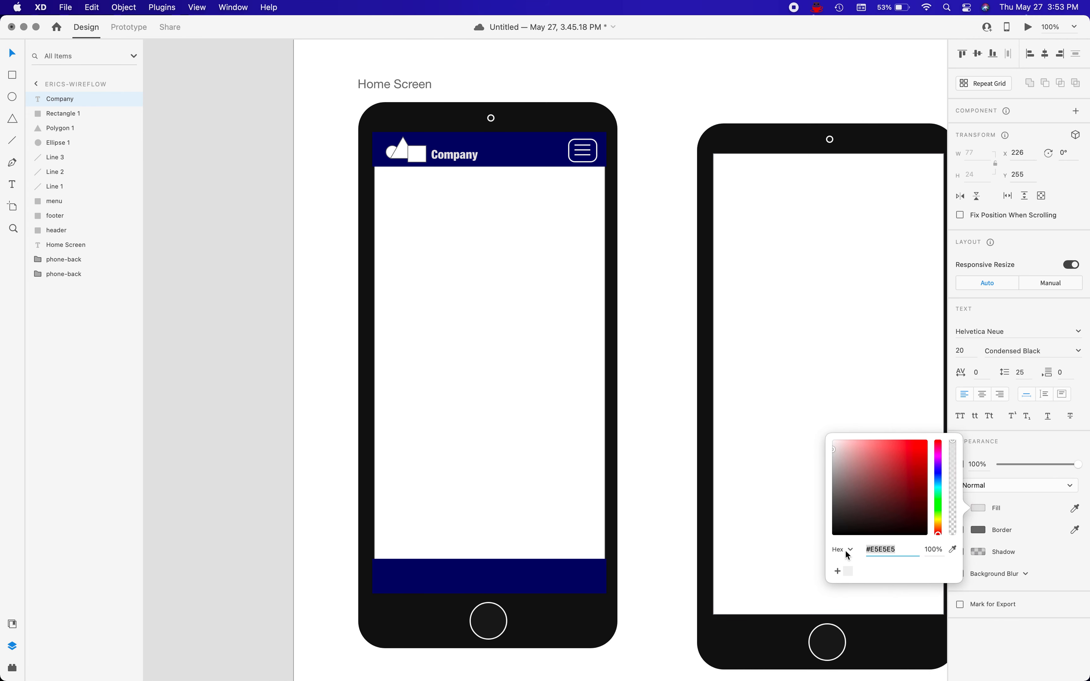
{"action": "left_click", "coordinate": [849, 571]}
{"action": "left_click", "coordinate": [486, 210]}
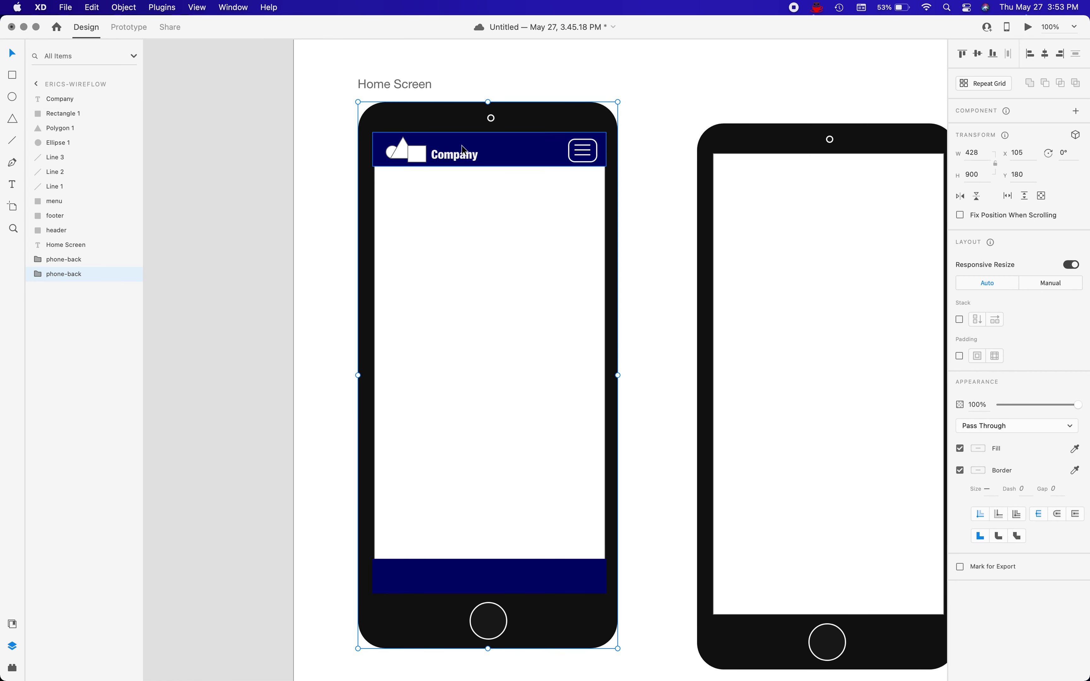
Set the Company text's font size to 32 and adjust its position so it sits centred in the header's height.
{"action": "left_click_drag", "start_coordinate": [467, 157], "coordinate": [467, 154]}
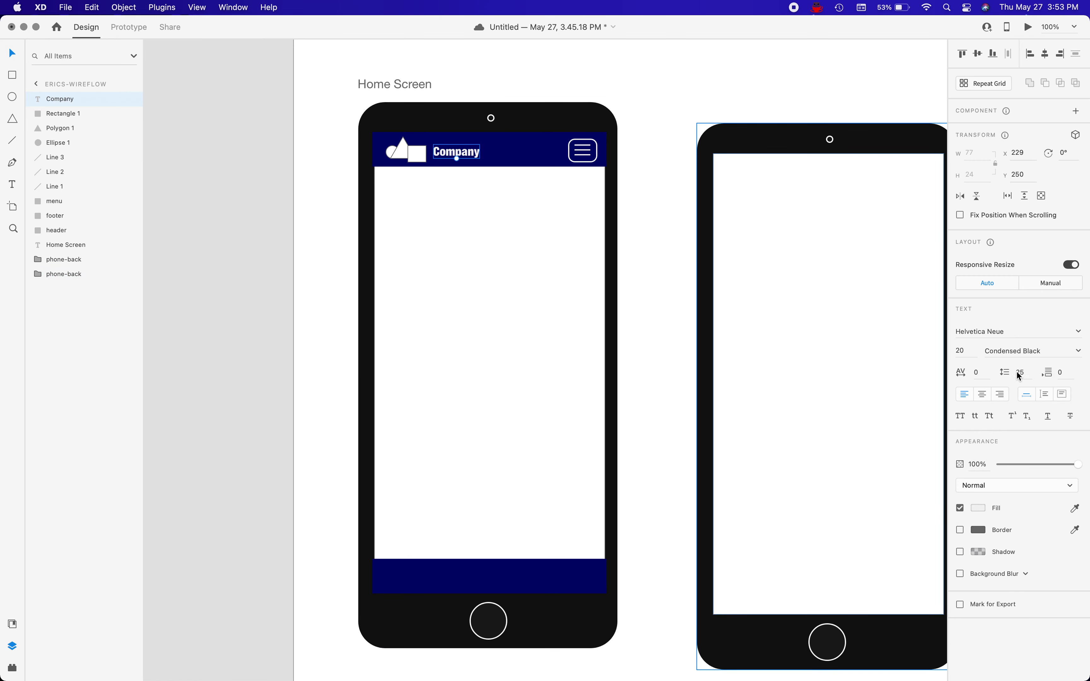
{"action": "left_click", "coordinate": [967, 353]}
{"action": "type", "text": "32"}
{"action": "key", "text": "Return"}
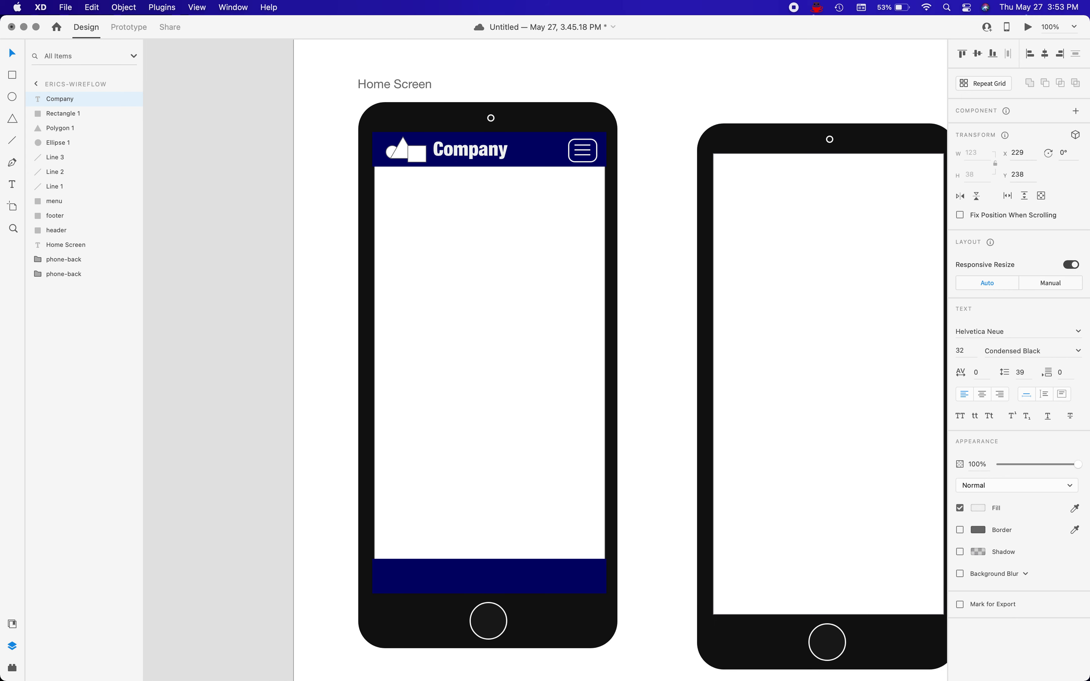
{"action": "left_click", "coordinate": [499, 270]}
{"action": "left_click", "coordinate": [474, 160]}
{"action": "left_click_drag", "start_coordinate": [474, 160], "coordinate": [473, 161]}
{"action": "left_click", "coordinate": [468, 232]}
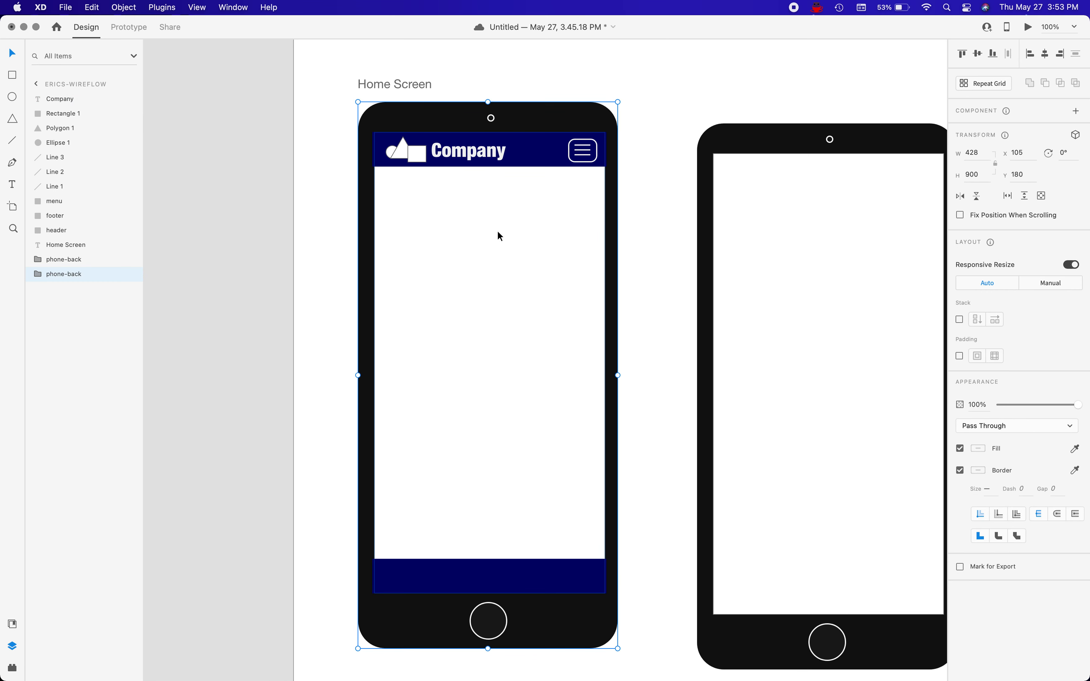
Shift the logo's square slightly closer to the triangle and group the circle, triangle and square.
{"action": "left_click", "coordinate": [421, 156]}
{"action": "left_click_drag", "start_coordinate": [421, 156], "coordinate": [422, 158]}
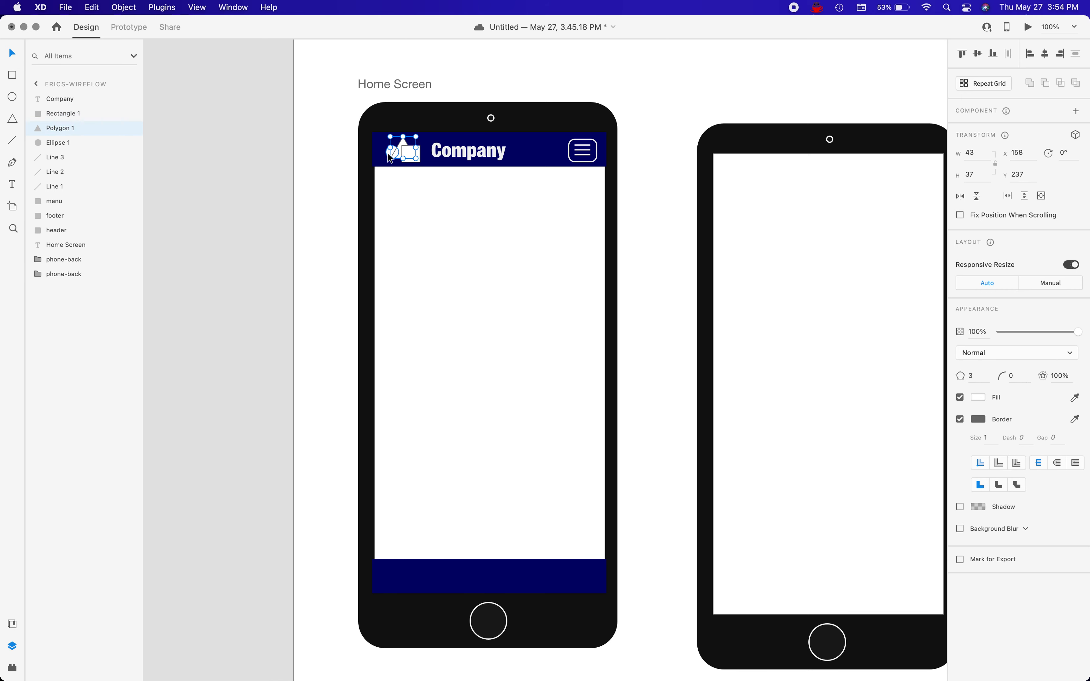
{"action": "left_click", "coordinate": [390, 155], "text": "shift"}
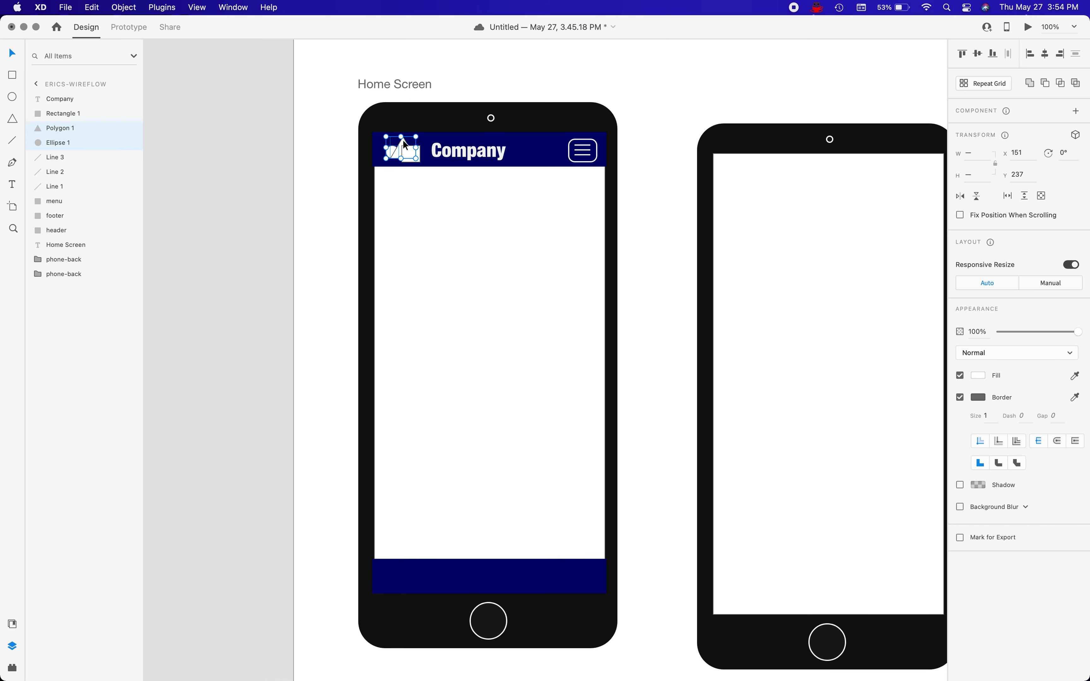
{"action": "left_click", "coordinate": [413, 159], "text": "shift"}
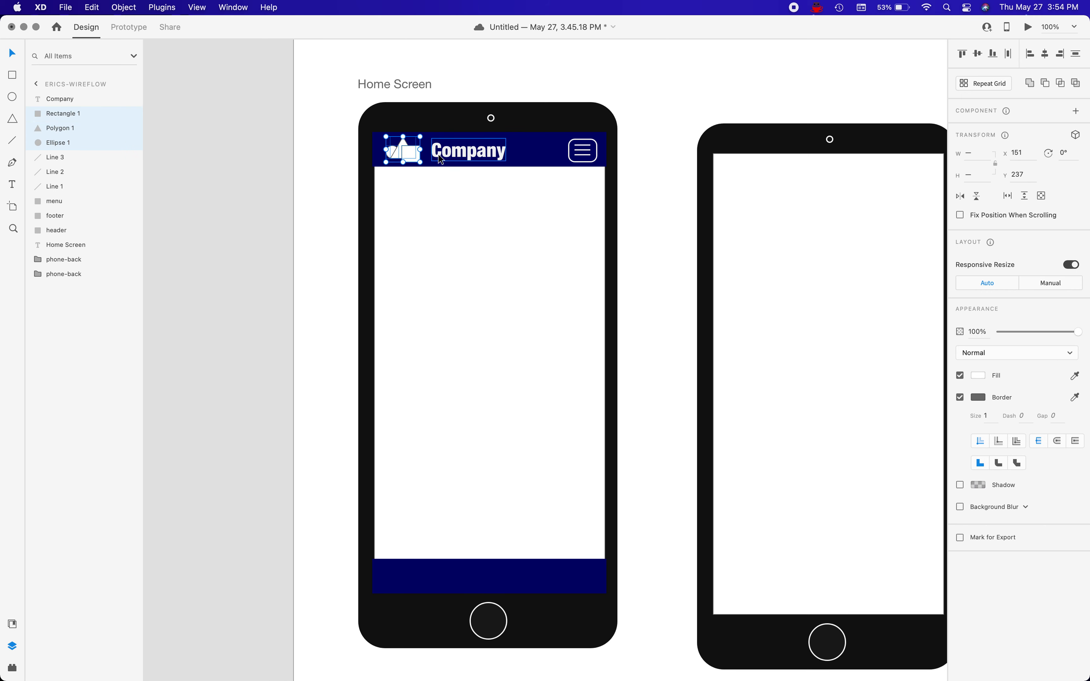
{"action": "key", "text": "super+g"}
Move the Company text closer to the logo shapes, to X 220, Y 240.
{"action": "left_click_drag", "start_coordinate": [440, 159], "coordinate": [447, 157]}
{"action": "key", "text": "Left"}
{"action": "key", "text": "Left"}
{"action": "key", "text": "Left"}
{"action": "key", "text": "Left"}
{"action": "key", "text": "Left"}
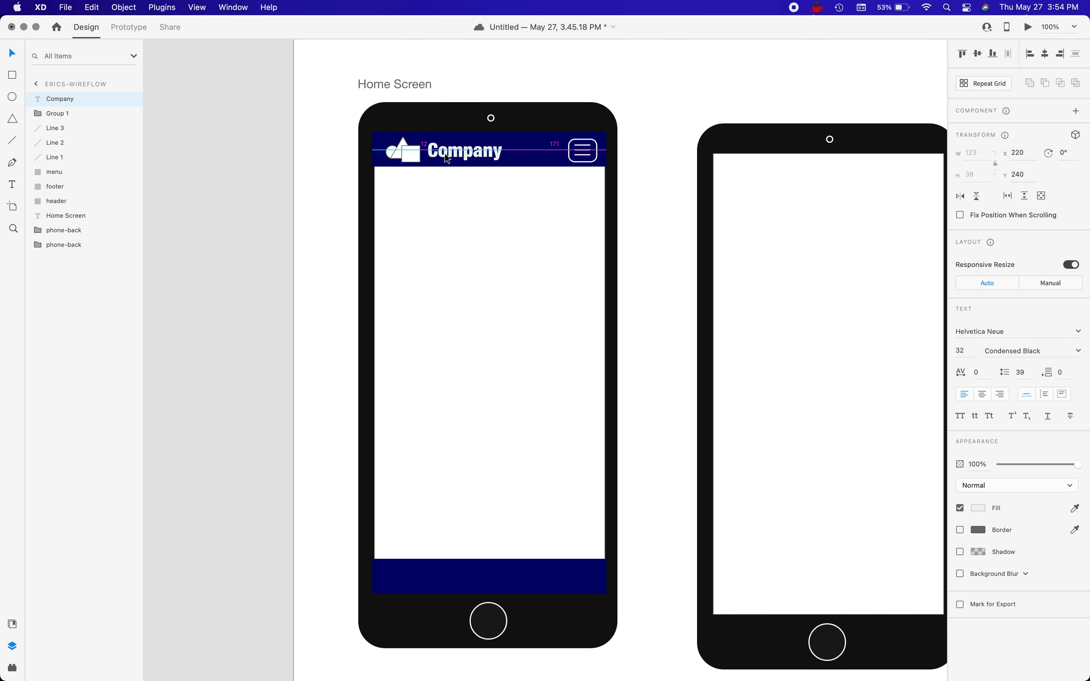
Group the logo shapes with the Company text and name the group Logo.
{"action": "left_click", "coordinate": [413, 152], "text": "shift"}
{"action": "key", "text": "super+g"}
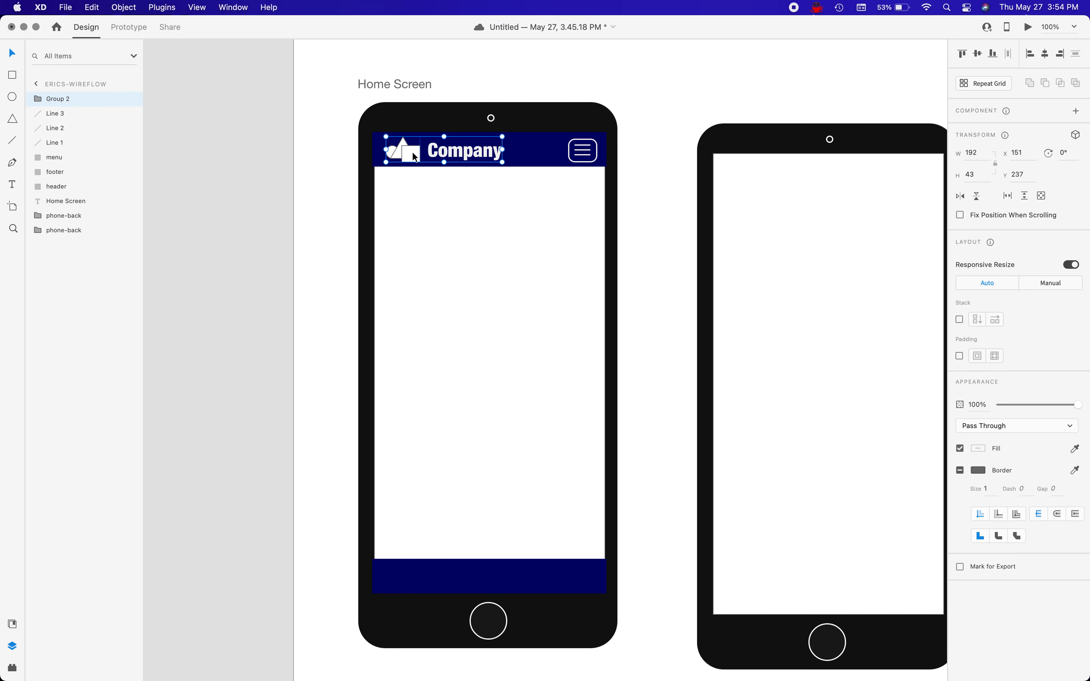
{"action": "double_click", "coordinate": [63, 103]}
{"action": "type", "text": "Logo"}
{"action": "key", "text": "Return"}
Group the three menu lines with the menu rectangle and name the group Menu.
{"action": "left_click", "coordinate": [49, 114]}
{"action": "left_click", "coordinate": [57, 142], "text": "shift"}
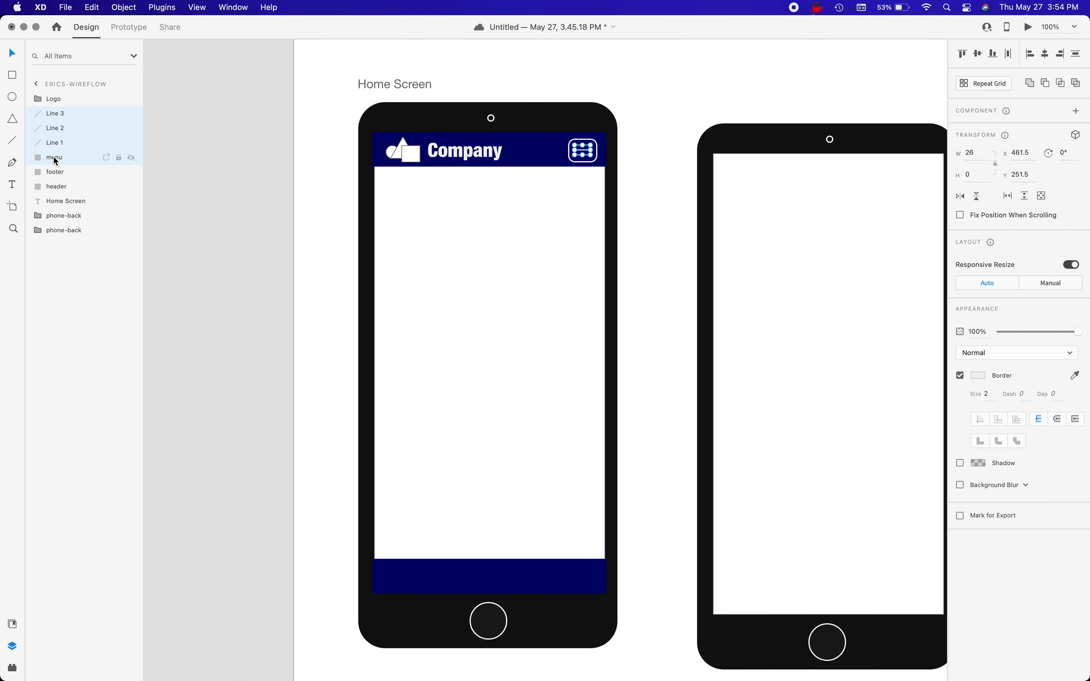
{"action": "left_click", "coordinate": [53, 157], "text": "shift"}
{"action": "key", "text": "super+g"}
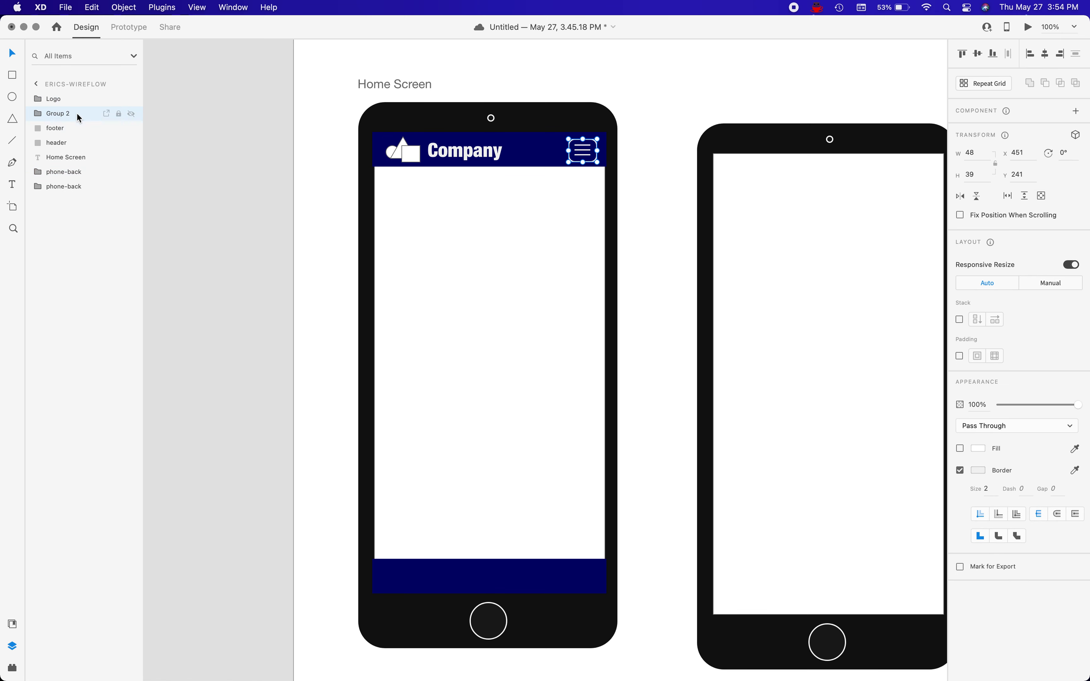
{"action": "double_click", "coordinate": [57, 114]}
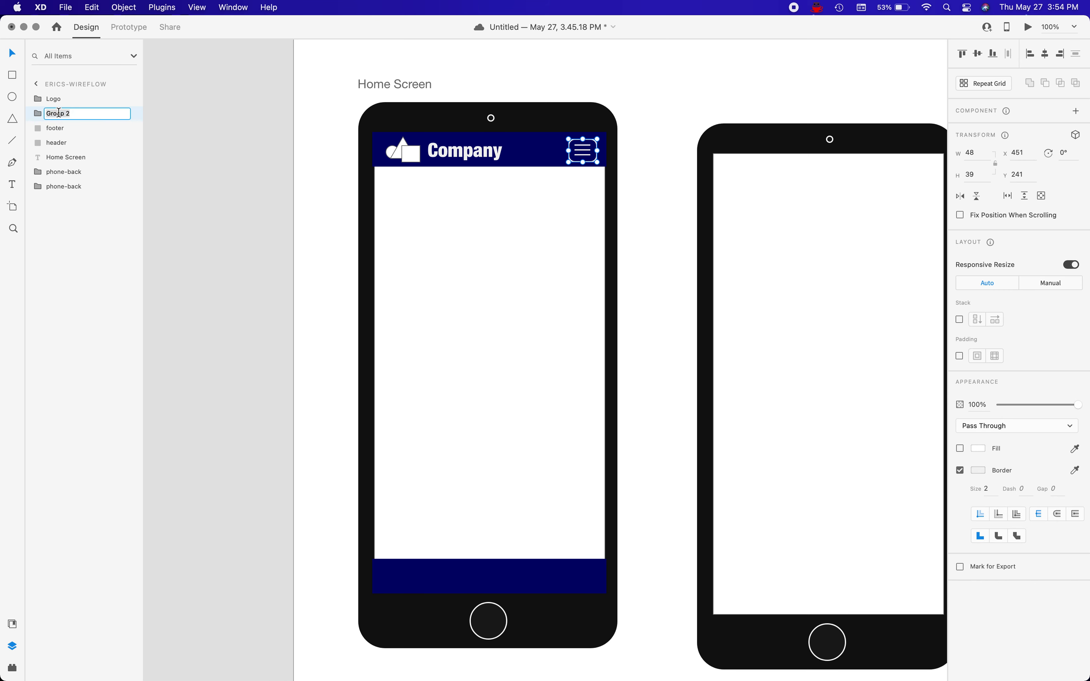
{"action": "type", "text": "Menu"}
{"action": "key", "text": "Return"}
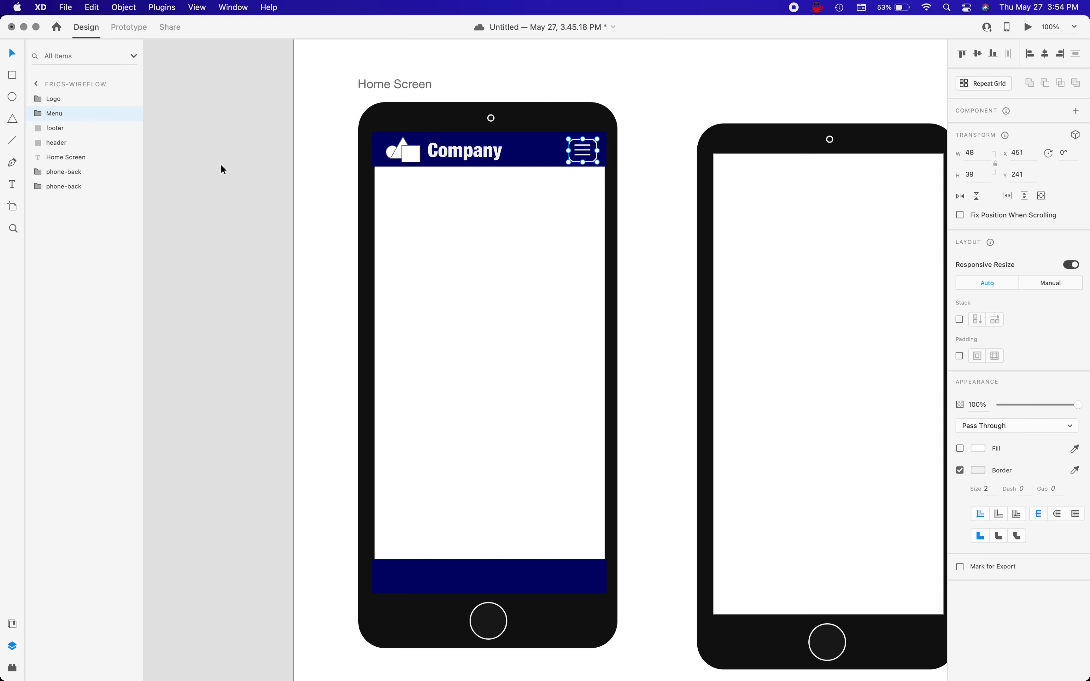
Group Logo, Menu and the header rectangle, and name the group Header.
{"action": "left_click", "coordinate": [58, 102], "text": "shift"}
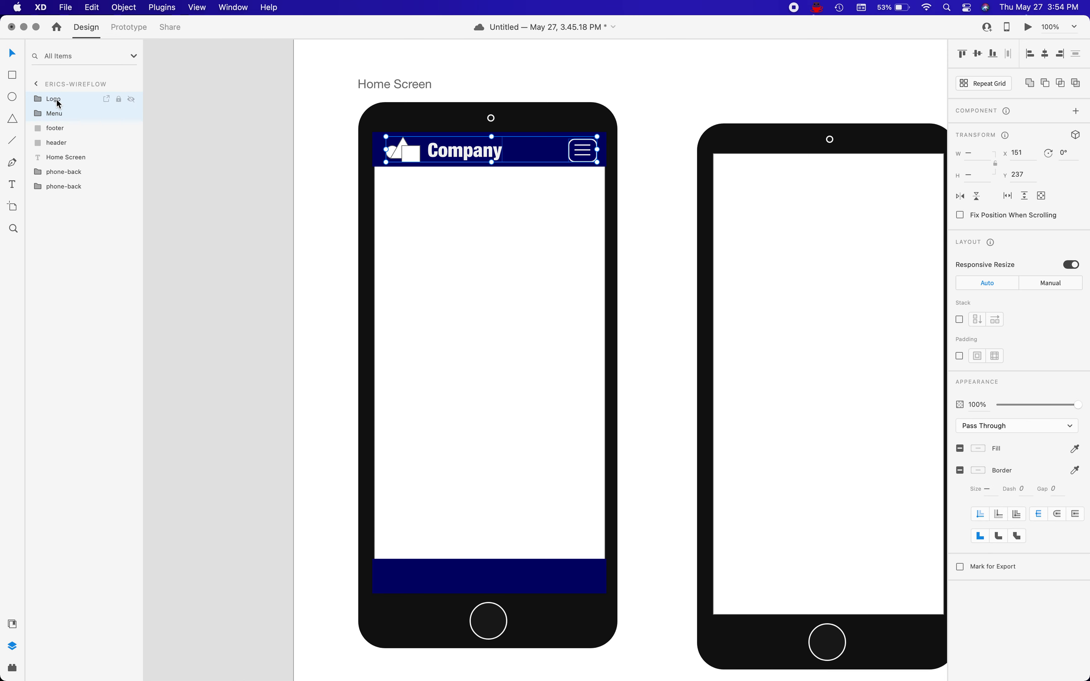
{"action": "left_click", "coordinate": [67, 143], "text": "shift"}
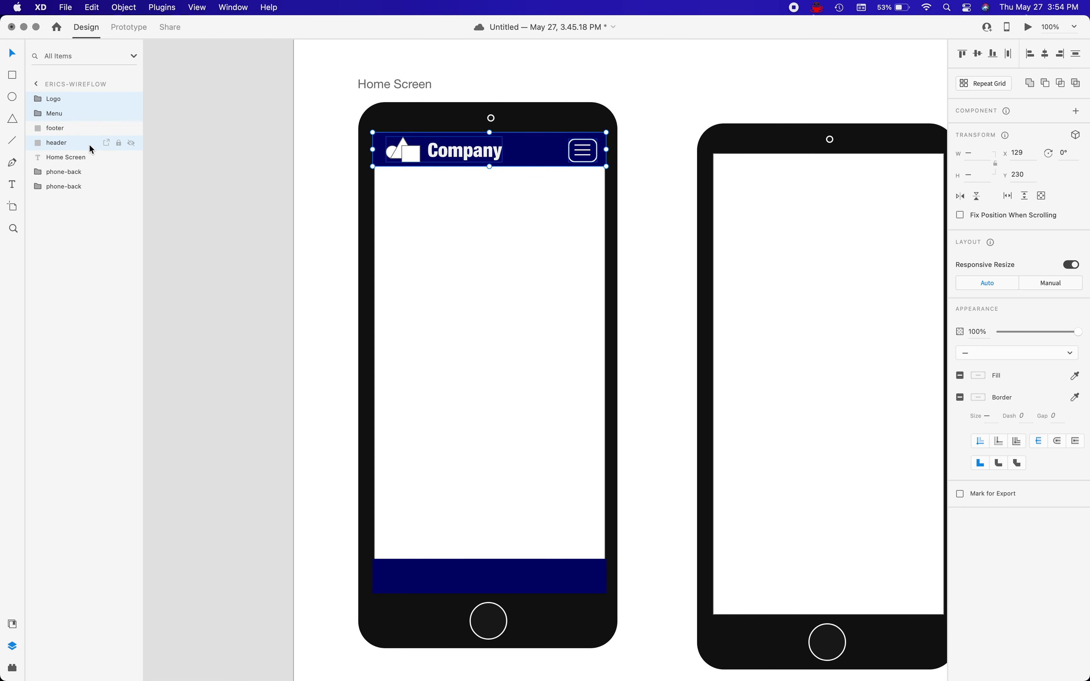
{"action": "key", "text": "super+g"}
{"action": "double_click", "coordinate": [54, 100]}
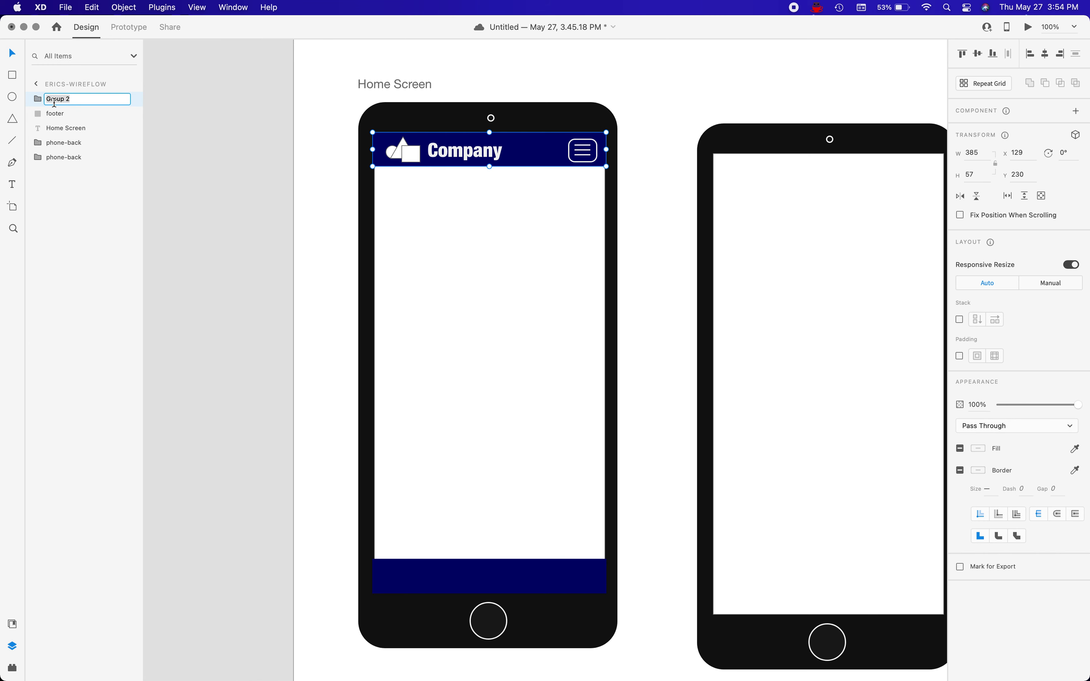
{"action": "type", "text": "Header"}
{"action": "key", "text": "Return"}
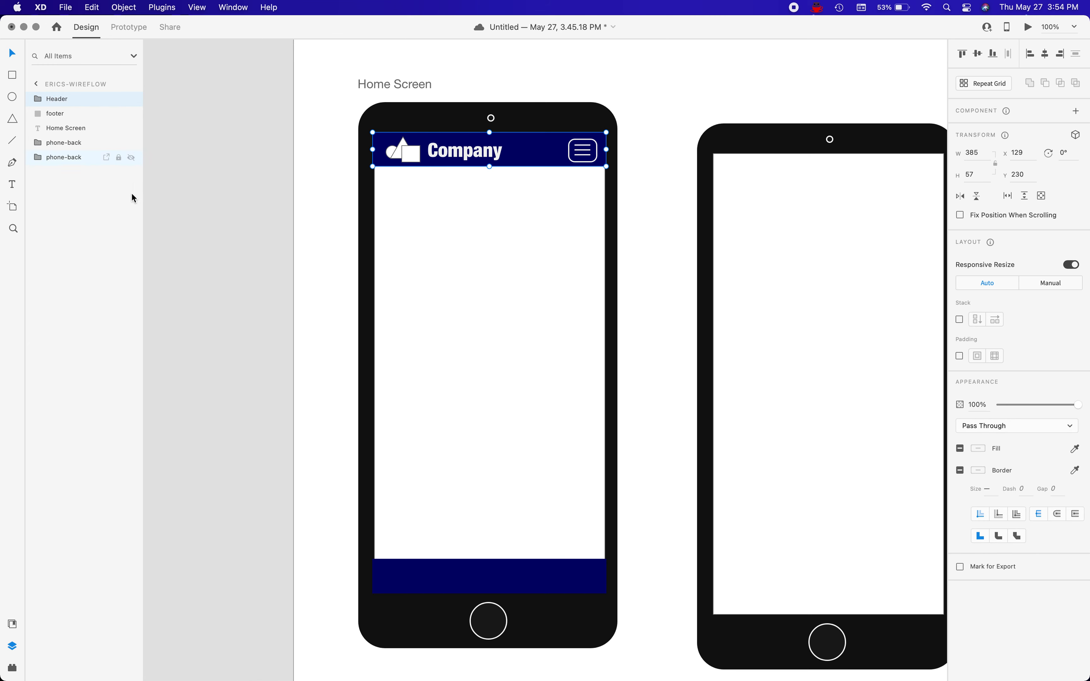
Move the Home Screen text layer into the first phone's phone-back group and collapse the group.
{"action": "left_click", "coordinate": [75, 131]}
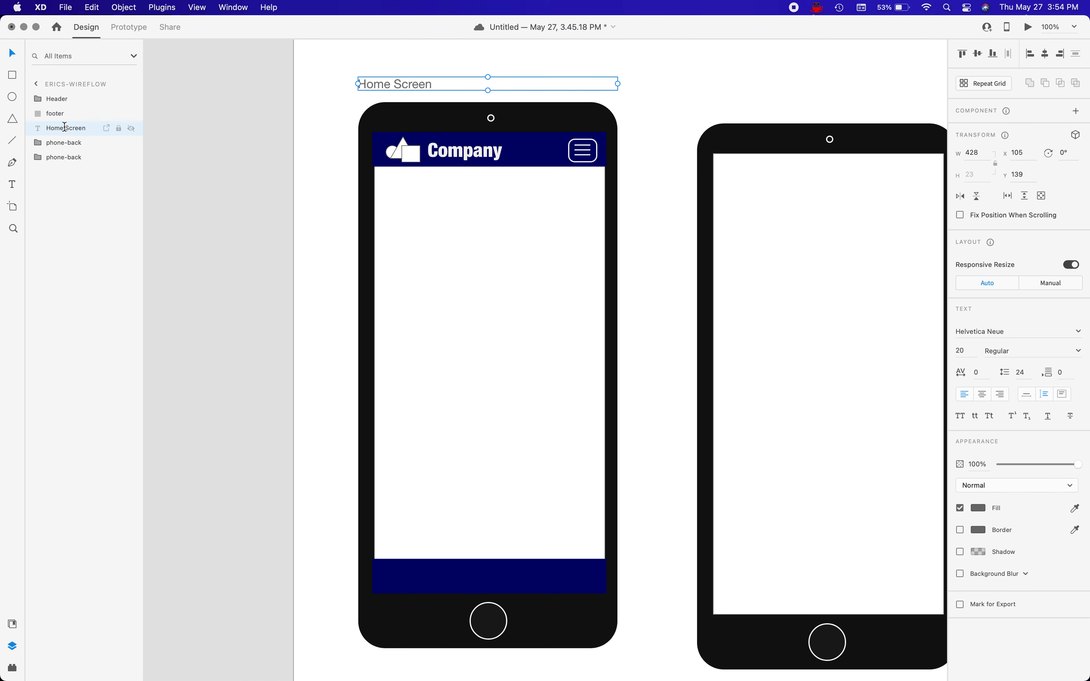
{"action": "double_click", "coordinate": [64, 127]}
{"action": "left_click", "coordinate": [66, 202]}
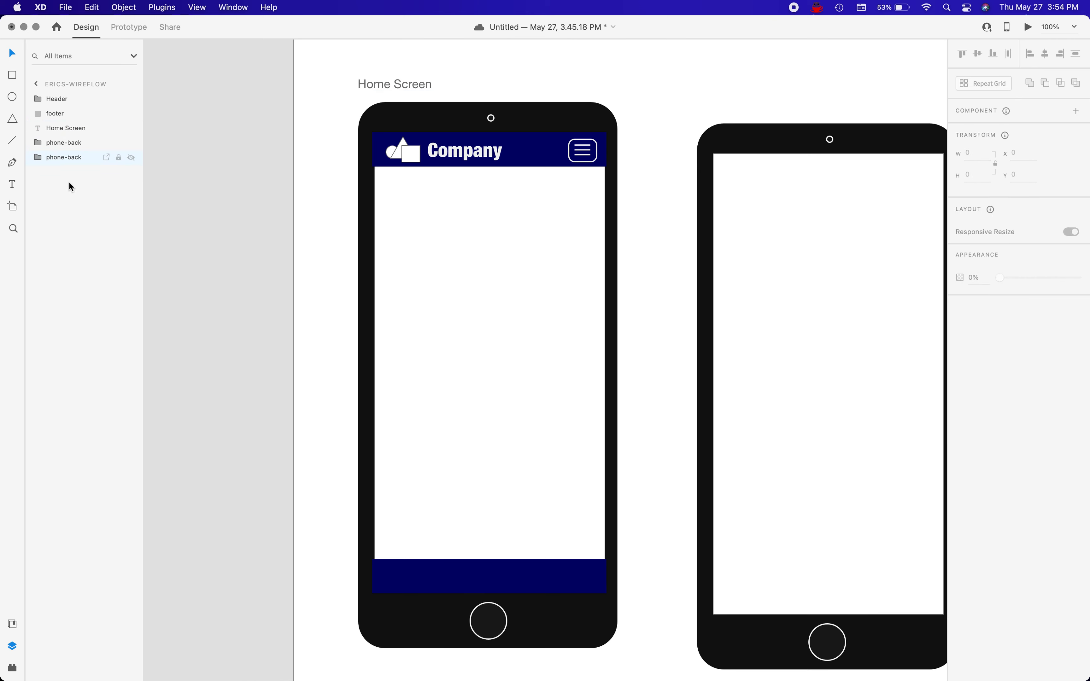
{"action": "left_click", "coordinate": [73, 158]}
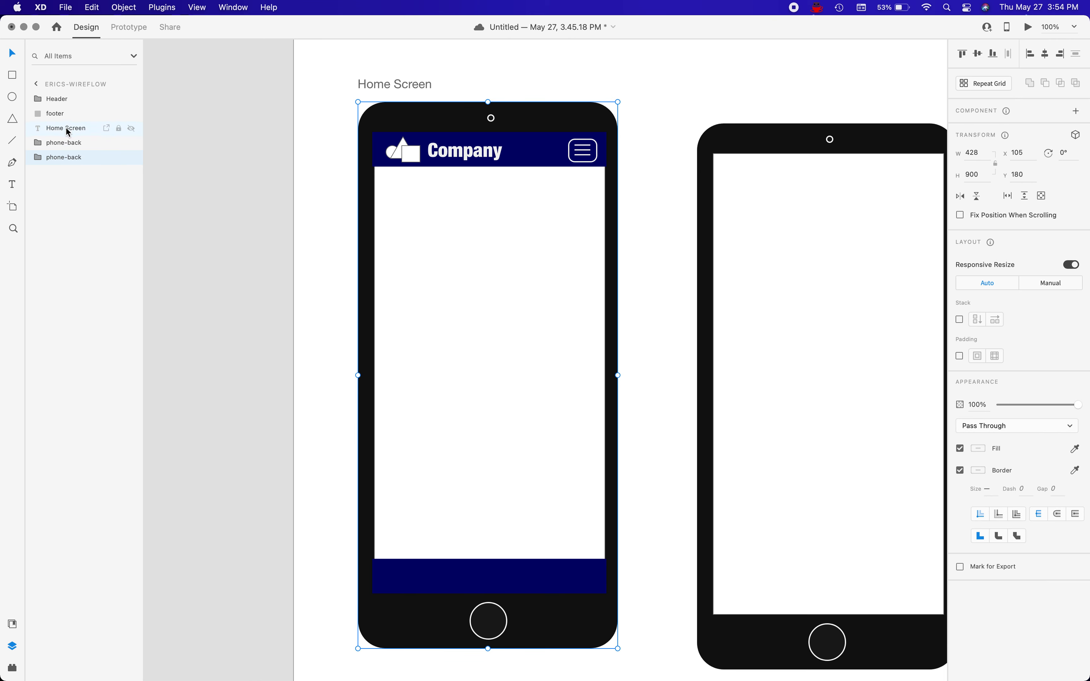
{"action": "left_click_drag", "start_coordinate": [66, 128], "coordinate": [61, 154]}
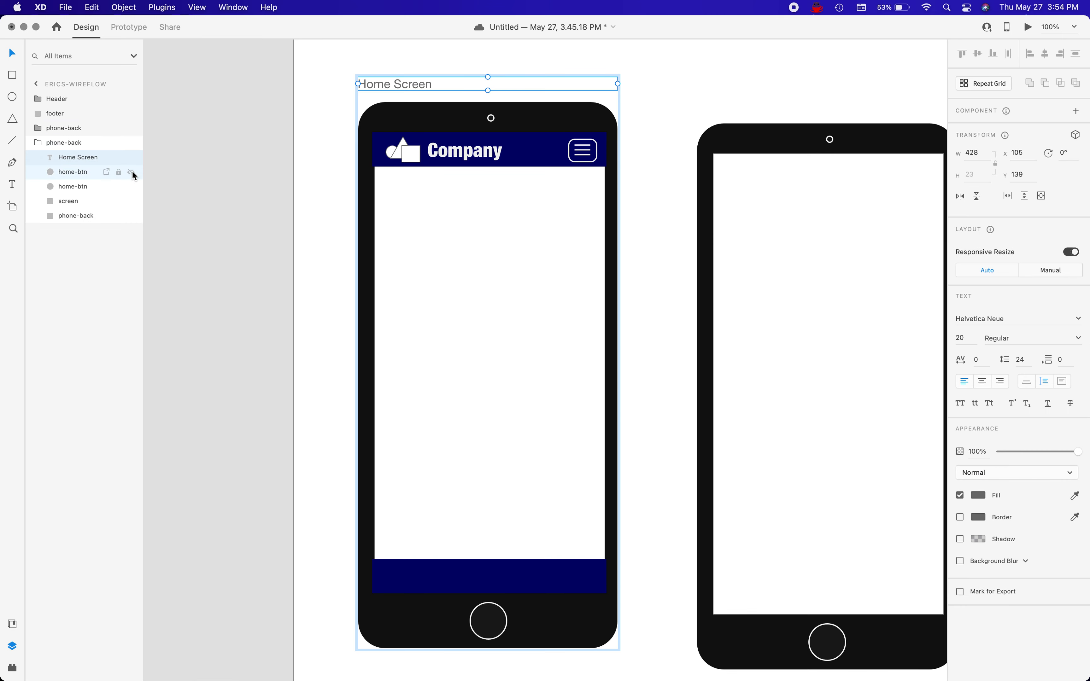
{"action": "left_click", "coordinate": [45, 137]}
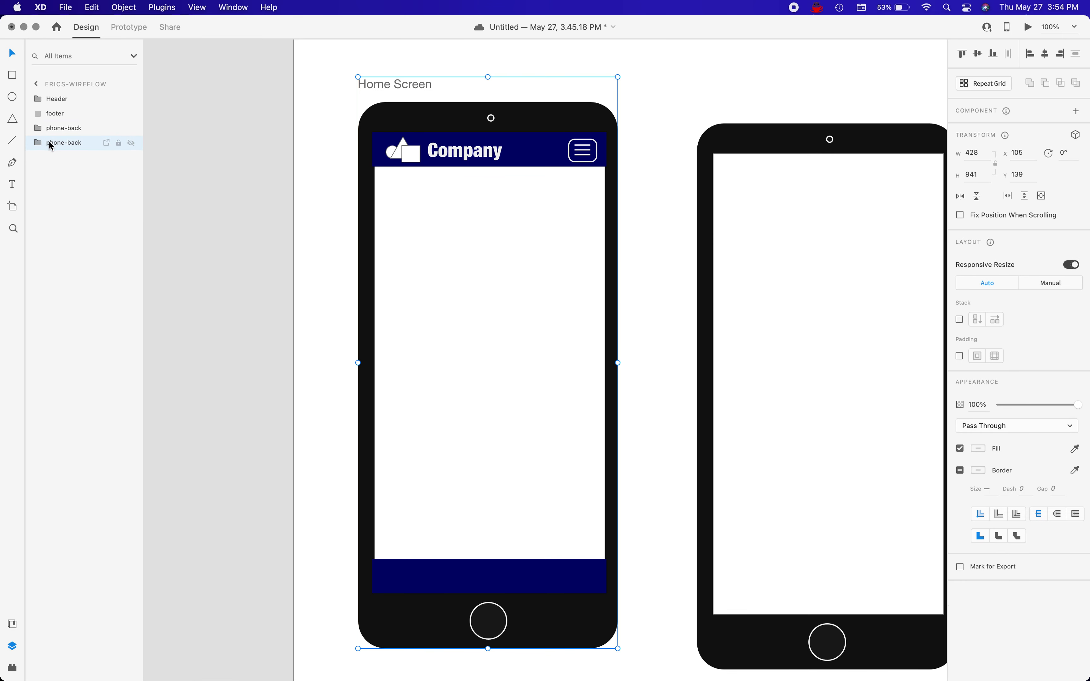
Rename the first phone's group as Home Screen.
{"action": "double_click", "coordinate": [78, 146]}
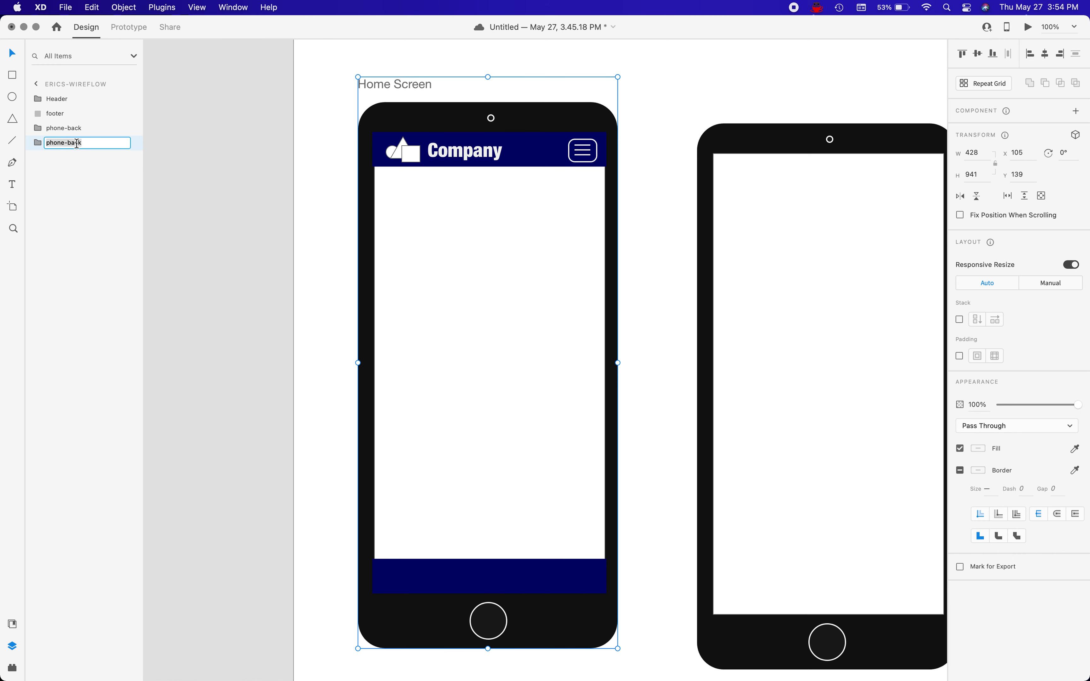
{"action": "type", "text": "Home Screen"}
{"action": "key", "text": "Return"}
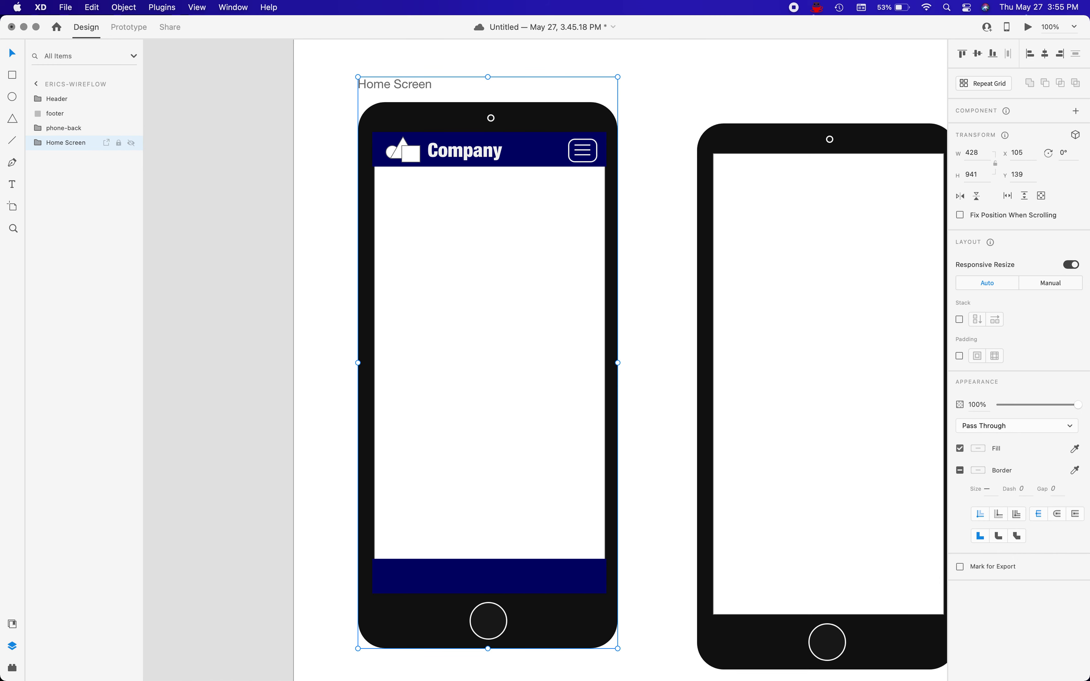
Move the Header group and the footer layer into the Home Screen group.
{"action": "left_click", "coordinate": [62, 115]}
{"action": "left_click", "coordinate": [61, 101], "text": "shift"}
{"action": "left_click_drag", "start_coordinate": [61, 102], "coordinate": [62, 145]}
{"action": "left_click", "coordinate": [49, 117]}
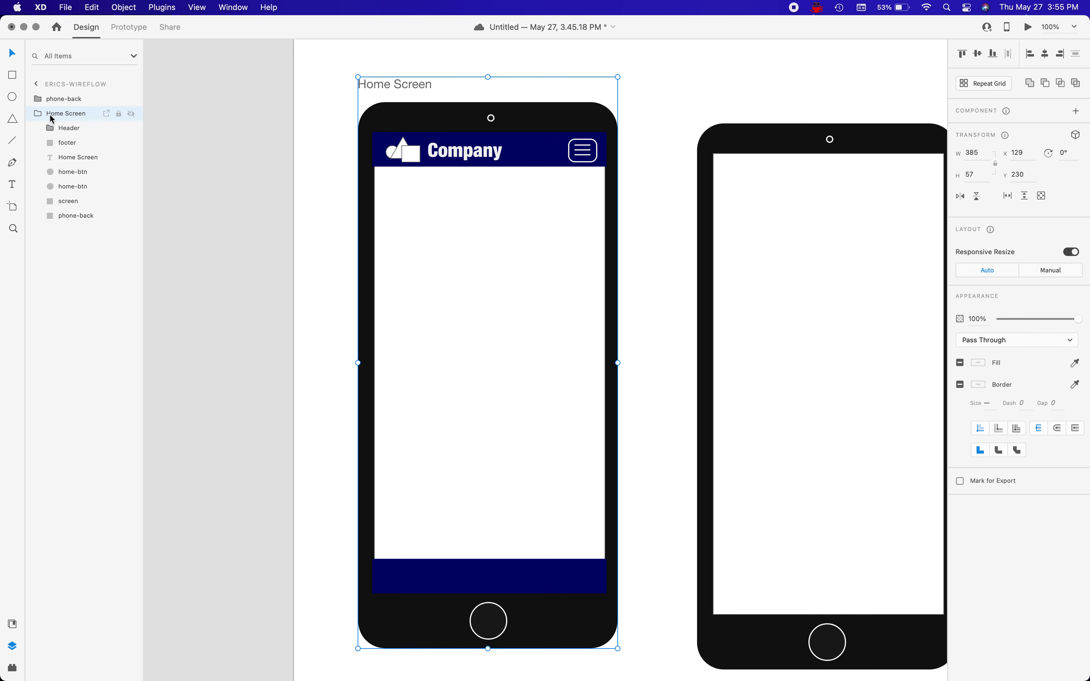
Move the whole Home Screen group slightly up and left on the artboard, to about X 95, Y 135.
{"action": "left_click", "coordinate": [71, 173]}
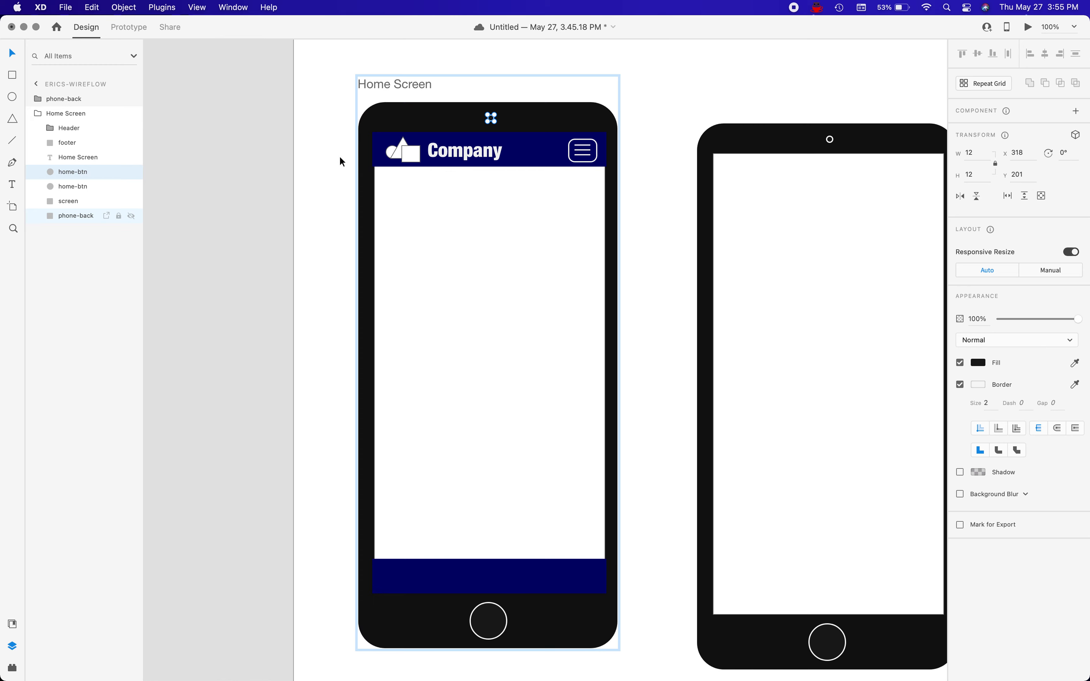
{"action": "left_click", "coordinate": [317, 145]}
{"action": "left_click_drag", "start_coordinate": [469, 219], "coordinate": [442, 216]}
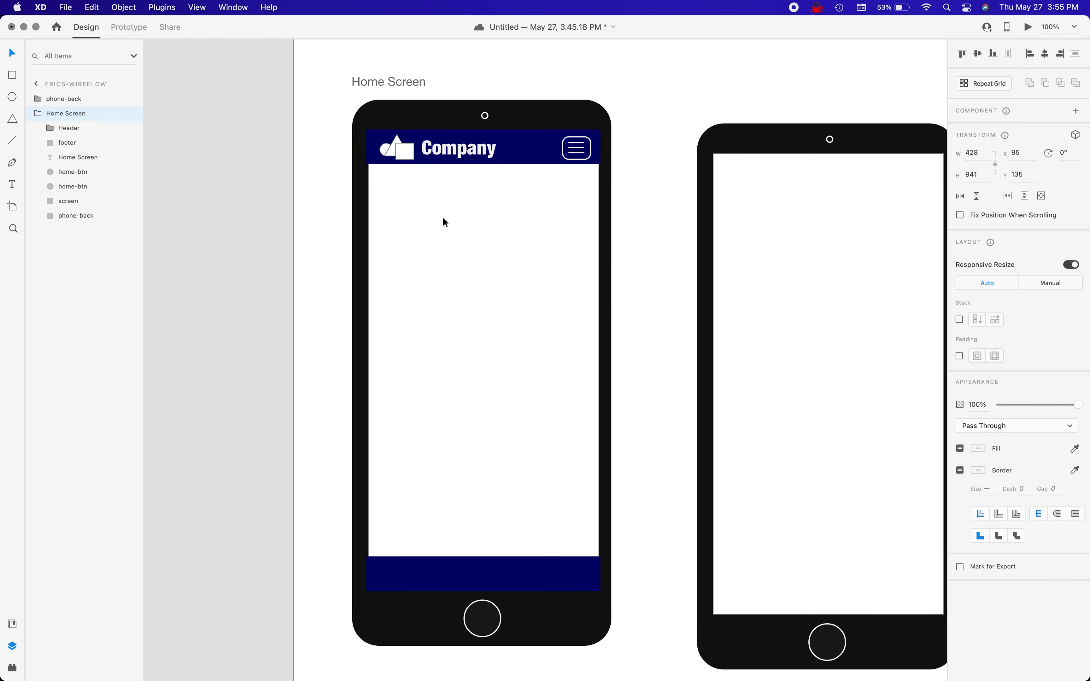
{"action": "left_click", "coordinate": [330, 191]}
Draw a 2000 × 2000 px rectangle at X 0, Y 0 covering the entire Erics-Wireflow artboard.
{"action": "scroll", "coordinate": [336, 207], "scroll_direction": "down", "scroll_amount": 3}
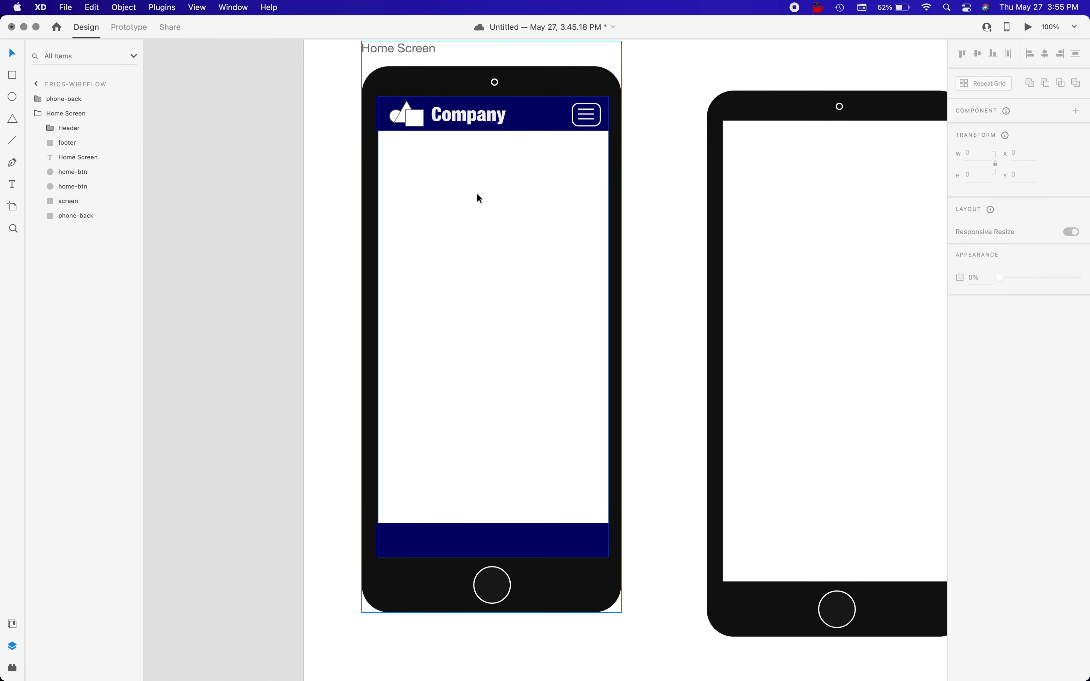
{"action": "scroll", "coordinate": [476, 195], "scroll_direction": "up", "scroll_amount": 4}
{"action": "scroll", "coordinate": [475, 196], "scroll_direction": "right", "scroll_amount": 2}
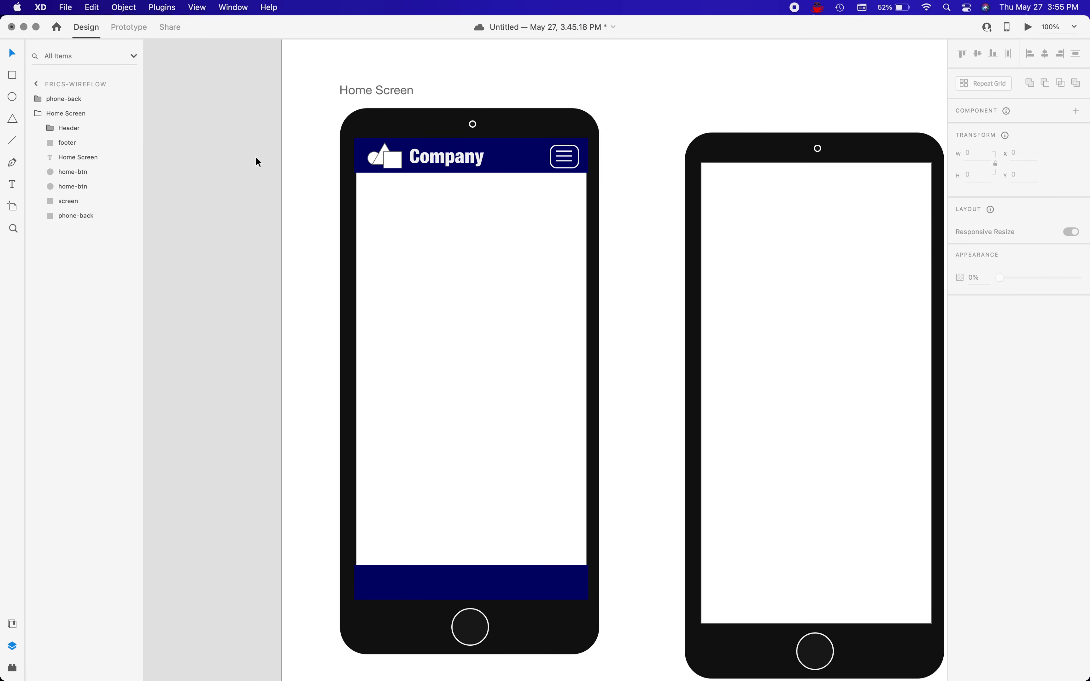
{"action": "key", "text": "super+minus"}
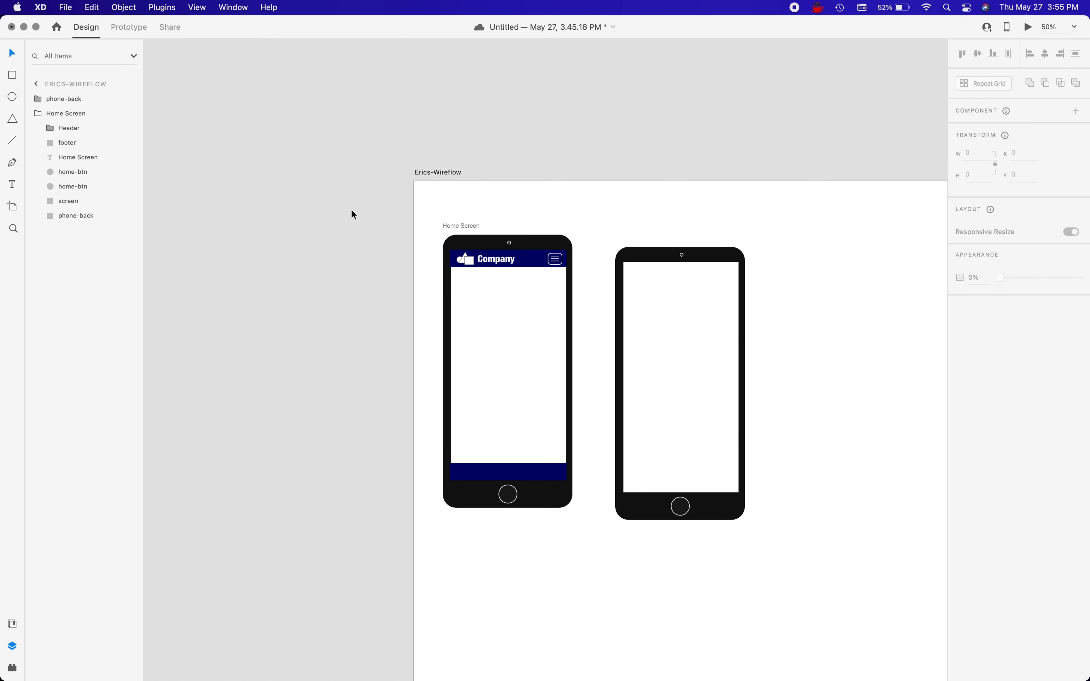
{"action": "scroll", "coordinate": [496, 423], "scroll_direction": "down", "scroll_amount": 12}
{"action": "scroll", "coordinate": [496, 423], "scroll_direction": "right", "scroll_amount": 9}
{"action": "scroll", "coordinate": [567, 457], "scroll_direction": "up", "scroll_amount": 3}
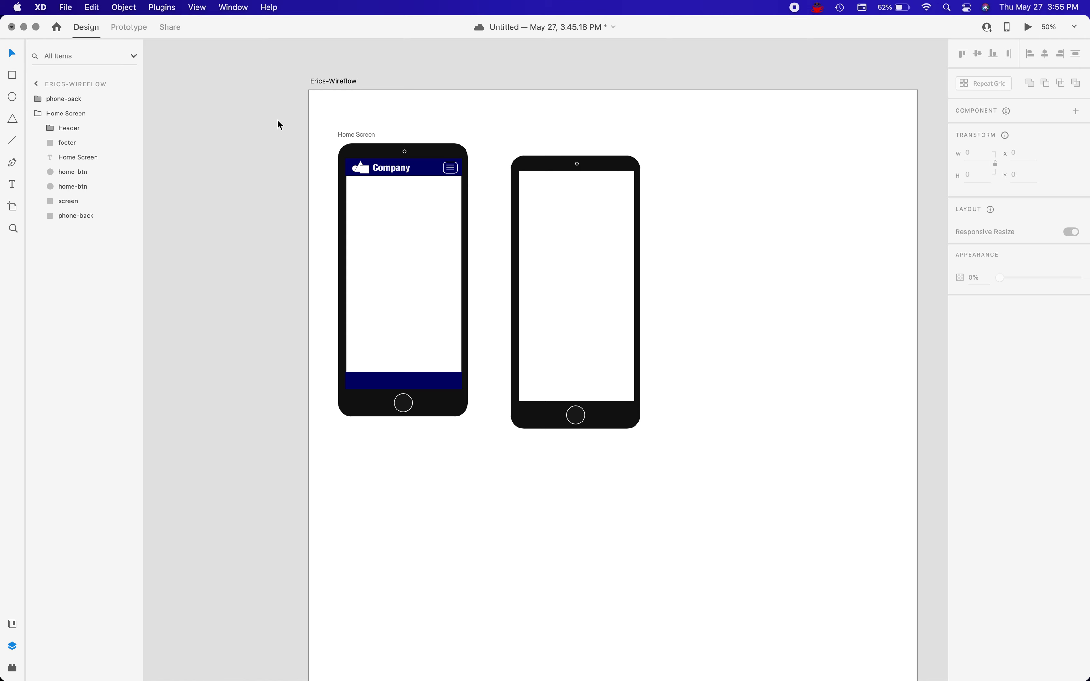
{"action": "key", "text": "r"}
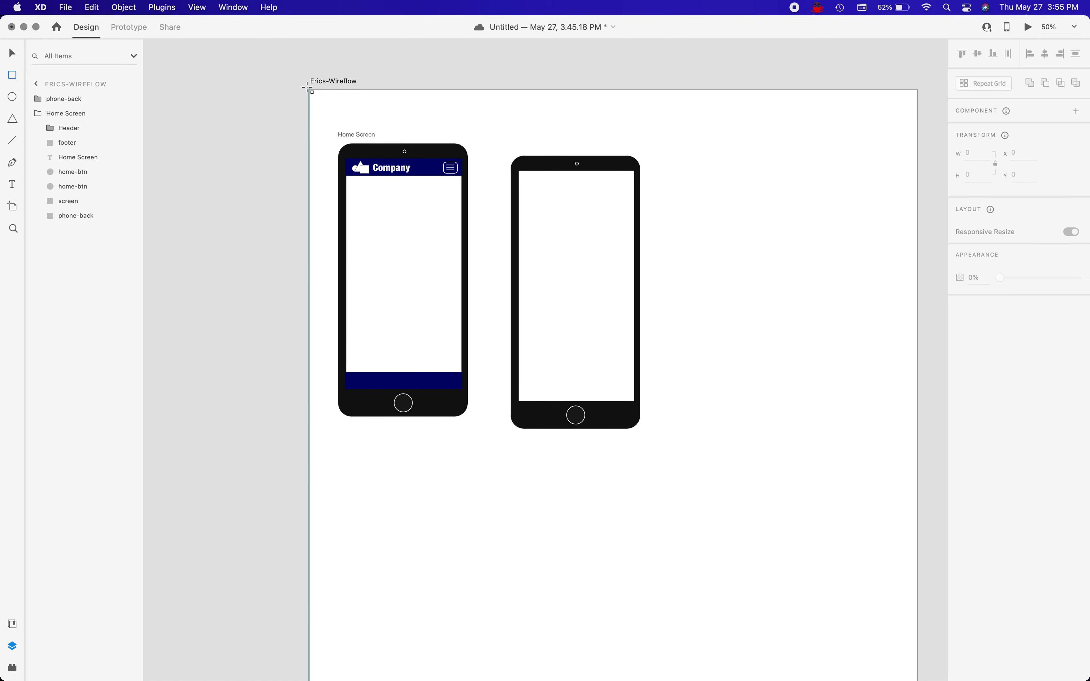
{"action": "mouse_move", "coordinate": [310, 91]}
{"action": "left_mouse_down"}
{"action": "mouse_move", "coordinate": [790, 592]}
{"action": "mouse_move", "coordinate": [889, 674]}
{"action": "mouse_move", "coordinate": [917, 605]}
{"action": "left_mouse_up"}
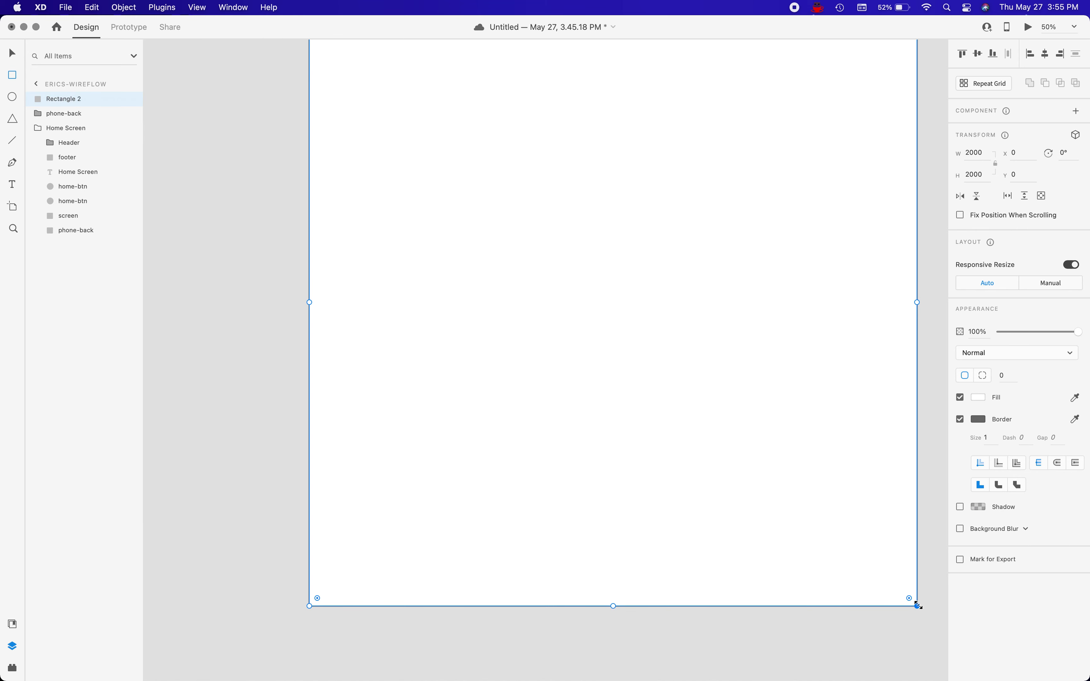
Send the full-artboard rectangle to the bottom of the layer stack, behind both phones.
{"action": "scroll", "coordinate": [806, 464], "scroll_direction": "up", "scroll_amount": 2}
{"action": "scroll", "coordinate": [806, 463], "scroll_direction": "down", "scroll_amount": 1}
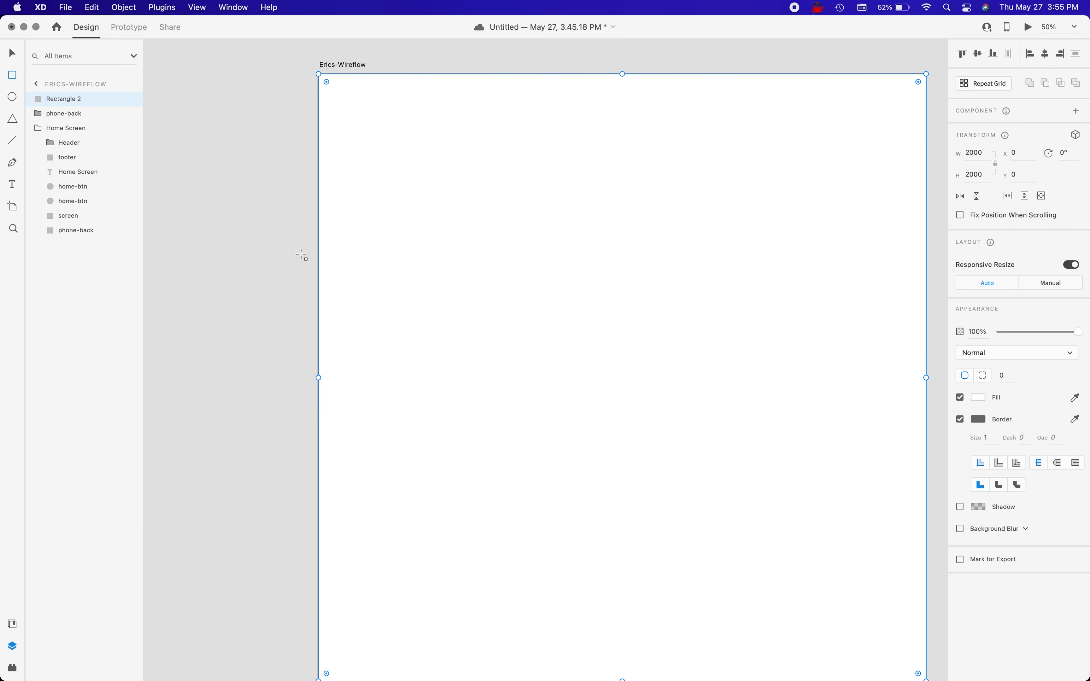
{"action": "left_click_drag", "start_coordinate": [54, 103], "coordinate": [53, 248]}
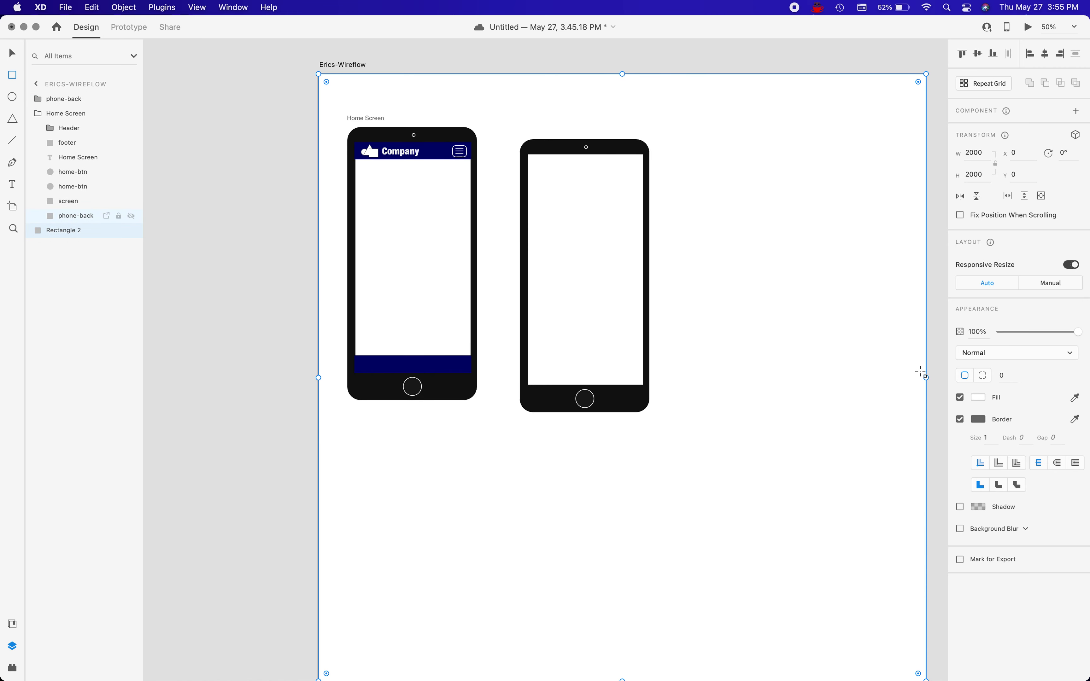
Remove the background rectangle's border and fill it with a dark teal solid colour.
{"action": "left_click", "coordinate": [960, 419]}
{"action": "left_click", "coordinate": [980, 397]}
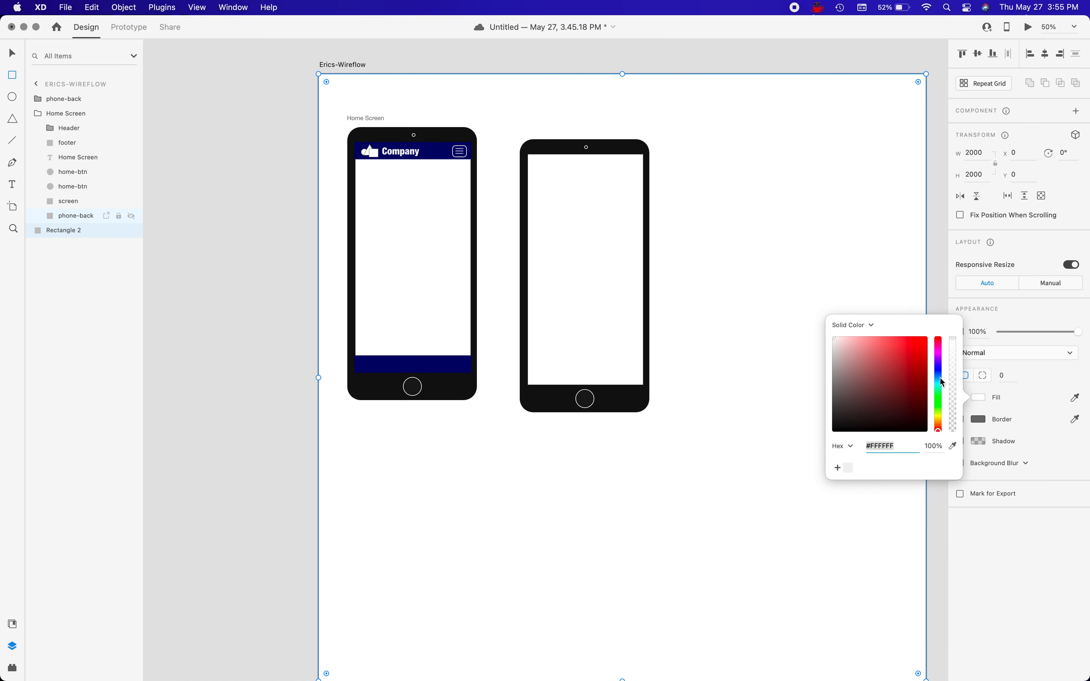
{"action": "left_click_drag", "start_coordinate": [939, 372], "coordinate": [939, 383]}
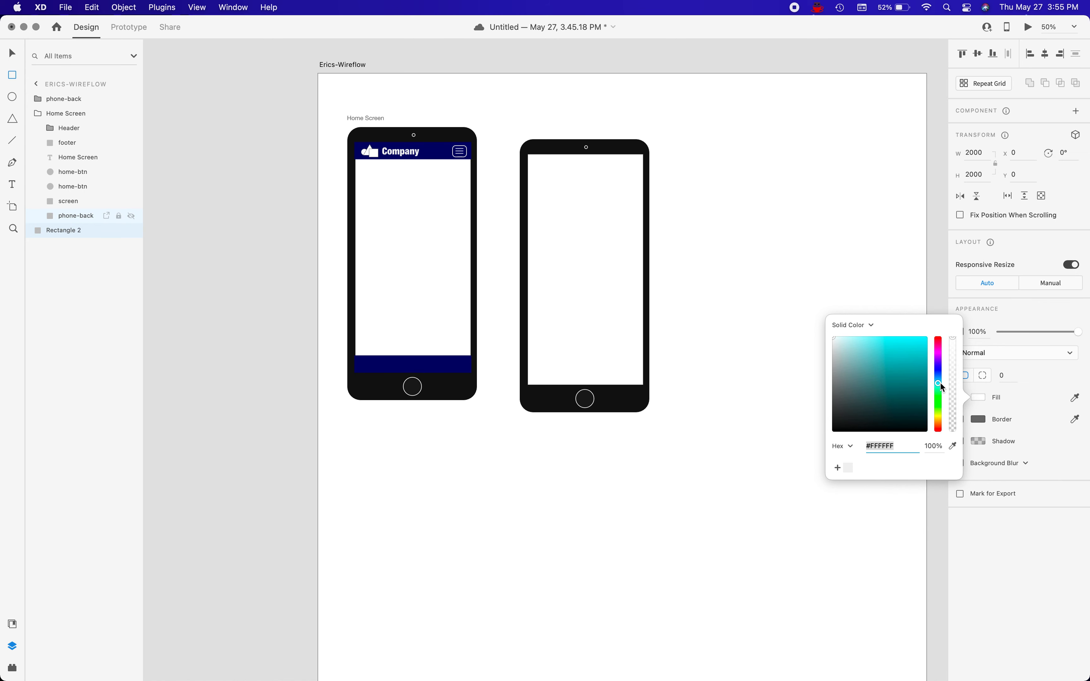
{"action": "left_click_drag", "start_coordinate": [833, 335], "coordinate": [931, 391]}
{"action": "left_click", "coordinate": [748, 206]}
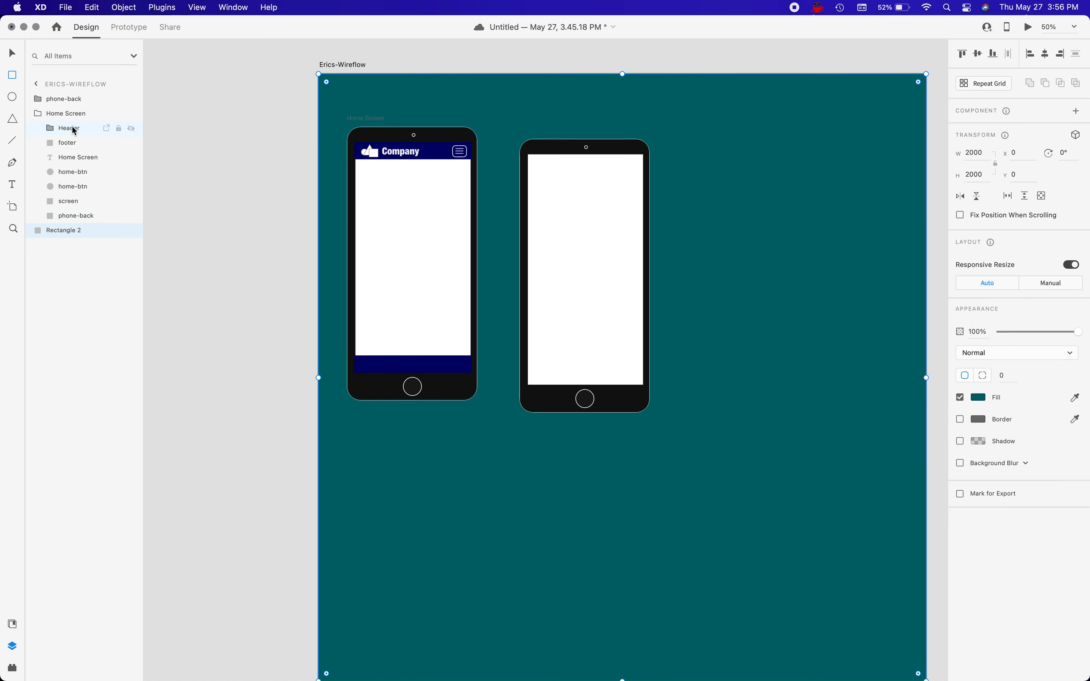
Recolour the Home Screen text label above the first phone with the saved light grey swatch.
{"action": "left_click", "coordinate": [70, 157]}
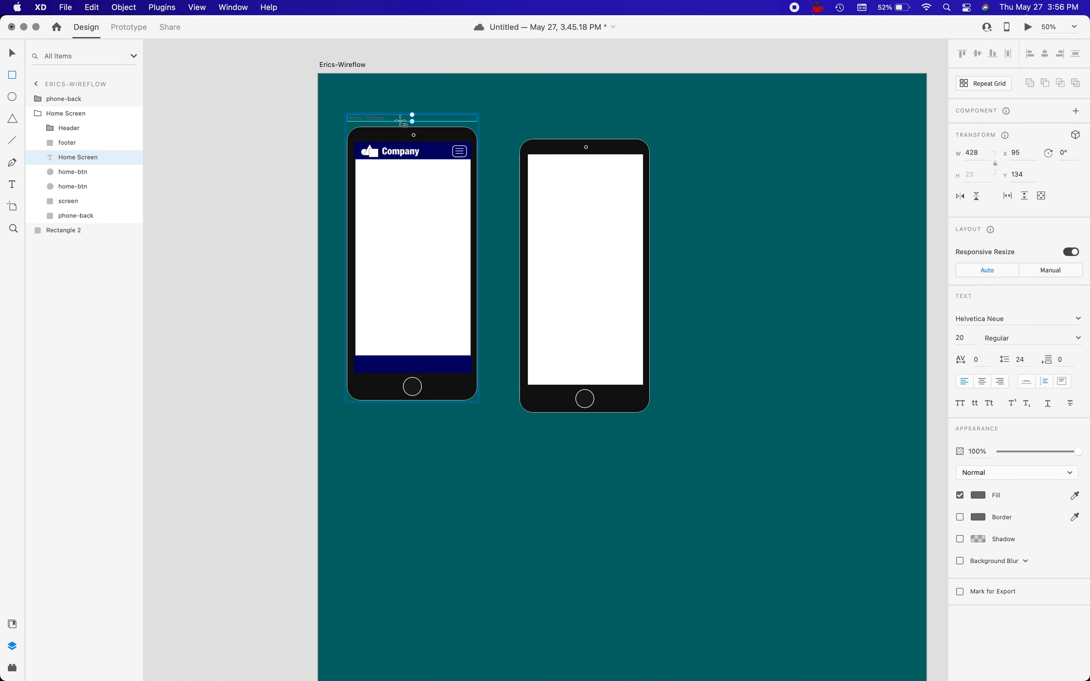
{"action": "left_click", "coordinate": [977, 495]}
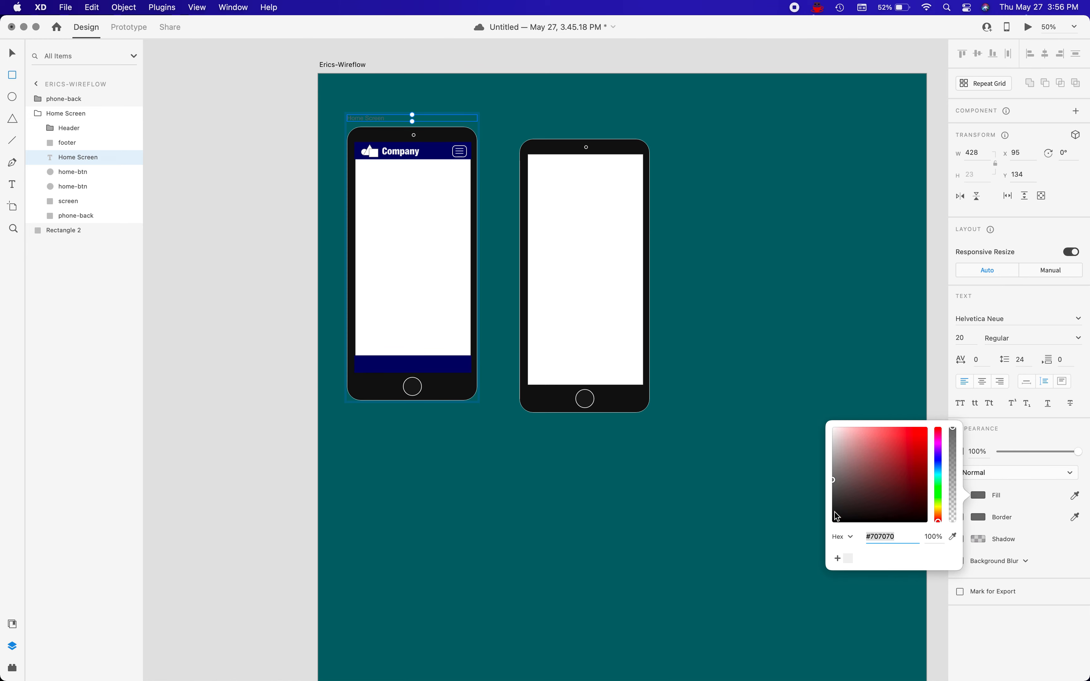
{"action": "left_click", "coordinate": [847, 558]}
{"action": "left_click", "coordinate": [470, 470]}
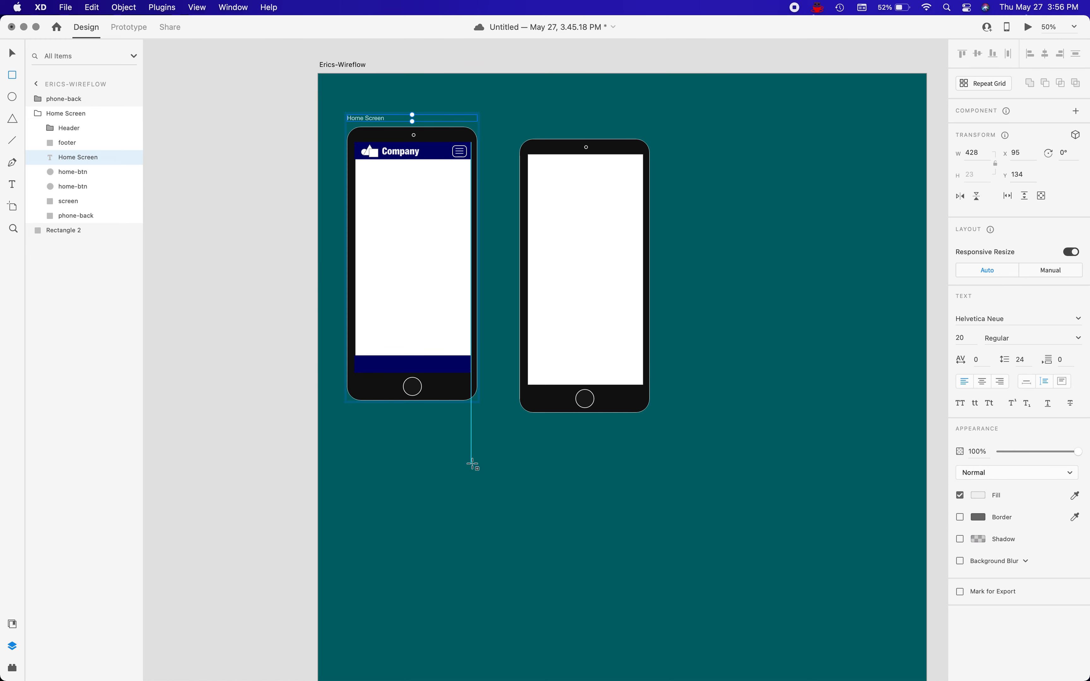
Collapse the Home Screen group and move the second phone up level with the first, to about X 672, Y 175.
{"action": "left_click", "coordinate": [60, 116]}
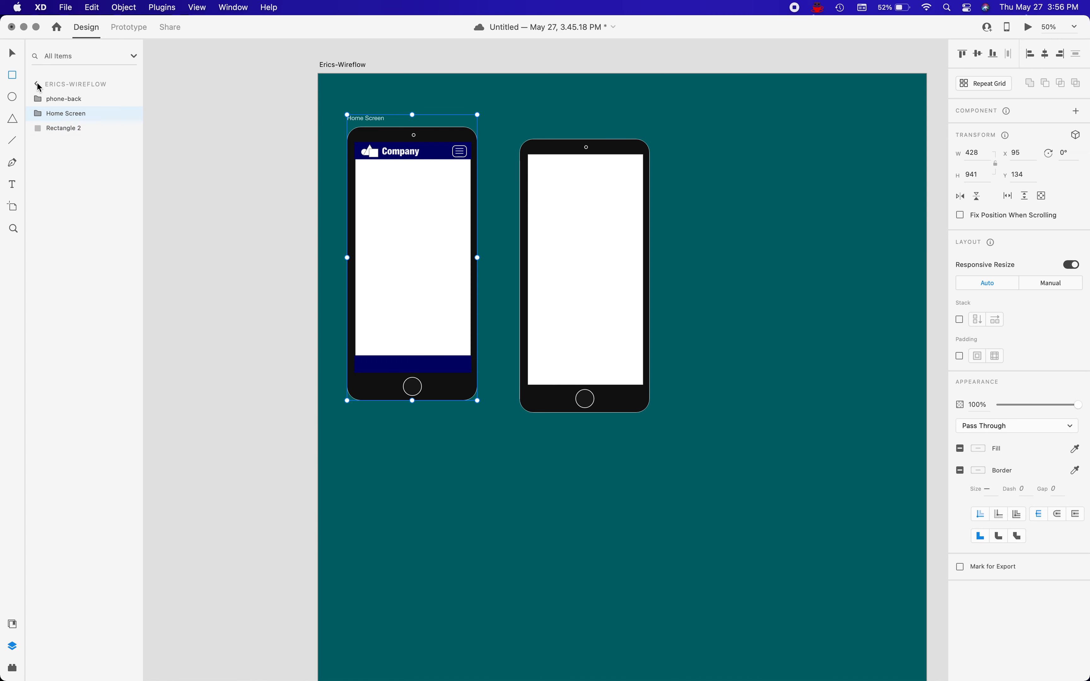
{"action": "left_click", "coordinate": [49, 100]}
{"action": "mouse_move", "coordinate": [548, 169]}
{"action": "left_mouse_down"}
{"action": "mouse_move", "coordinate": [594, 180]}
{"action": "mouse_move", "coordinate": [584, 180]}
{"action": "left_mouse_up"}
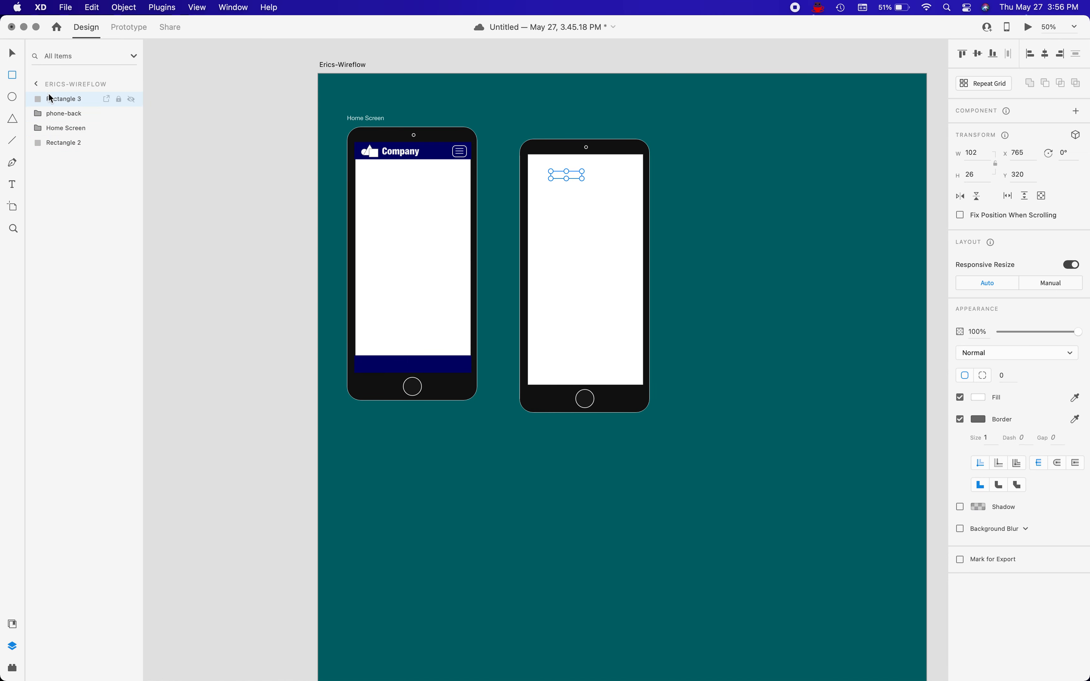
{"action": "left_click", "coordinate": [55, 112]}
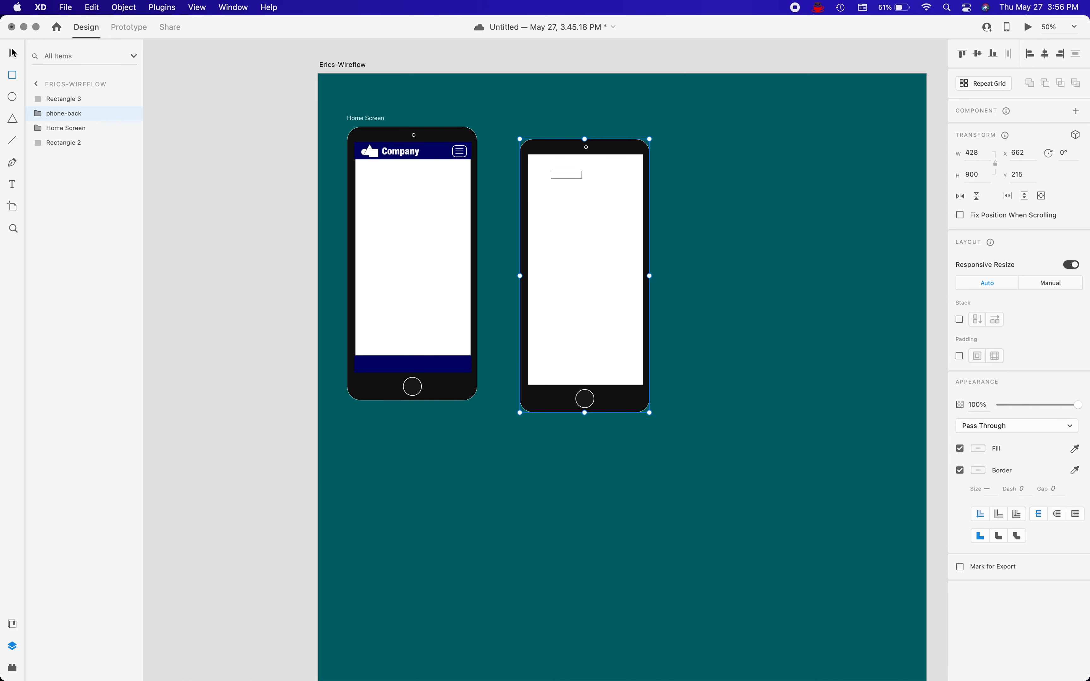
{"action": "mouse_move", "coordinate": [557, 205]}
{"action": "left_mouse_down"}
{"action": "mouse_move", "coordinate": [580, 194]}
{"action": "mouse_move", "coordinate": [558, 191]}
{"action": "left_mouse_up"}
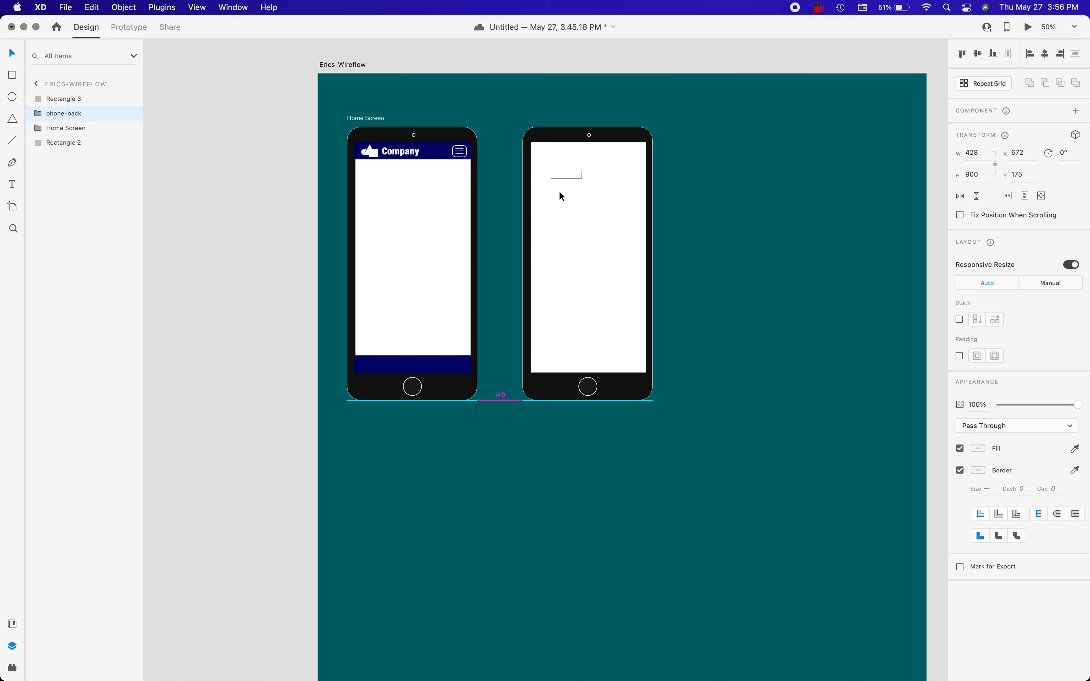
Delete the stray small rectangle on the second phone and shift that phone right to about X 803, Y 175.
{"action": "left_click", "coordinate": [567, 174]}
{"action": "key", "text": "Delete"}
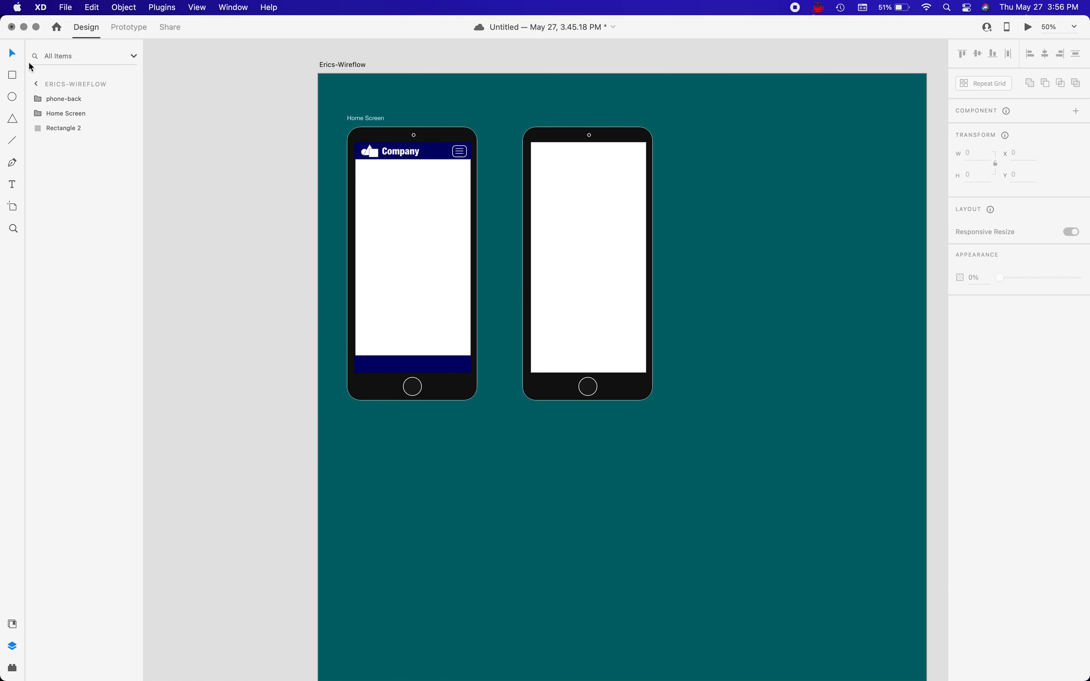
{"action": "left_click", "coordinate": [554, 189]}
{"action": "left_click_drag", "start_coordinate": [554, 189], "coordinate": [595, 188]}
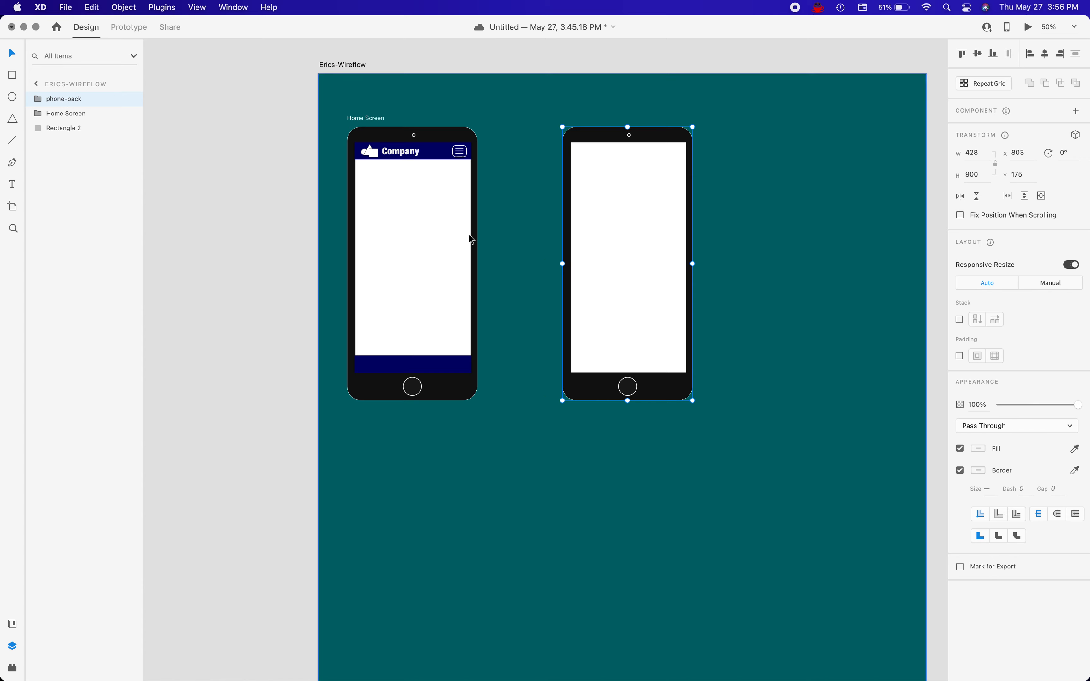
Draw a horizontal line about 199 px long between the two phones and set its border size to 6.
{"action": "key", "text": "l"}
{"action": "left_click_drag", "start_coordinate": [485, 257], "coordinate": [546, 257]}
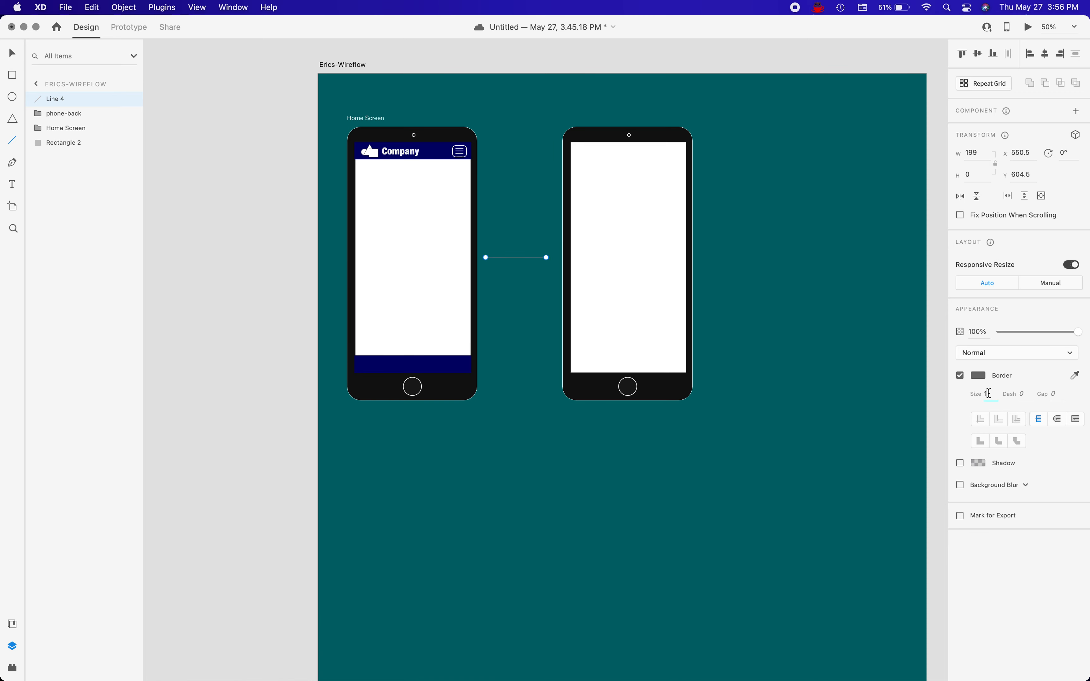
{"action": "type", "text": "4"}
{"action": "key", "text": "Return"}
Colour the connecting line with the saved #F2F2F2 swatch and extend its right end to a length of about 225 px.
{"action": "left_click", "coordinate": [977, 374]}
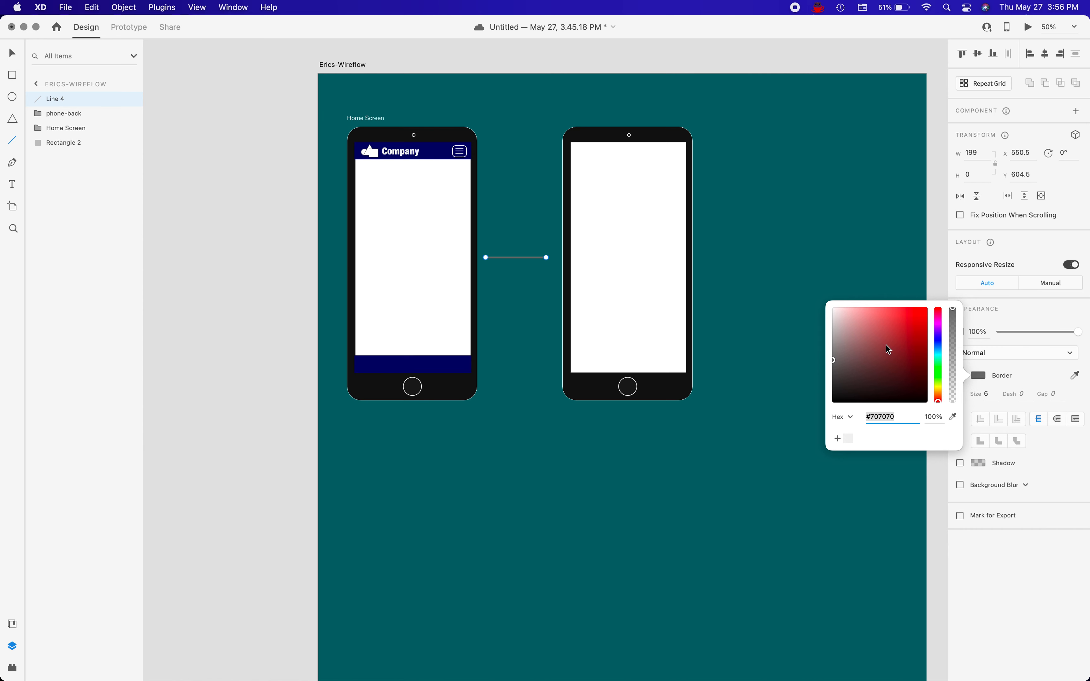
{"action": "left_click", "coordinate": [848, 438]}
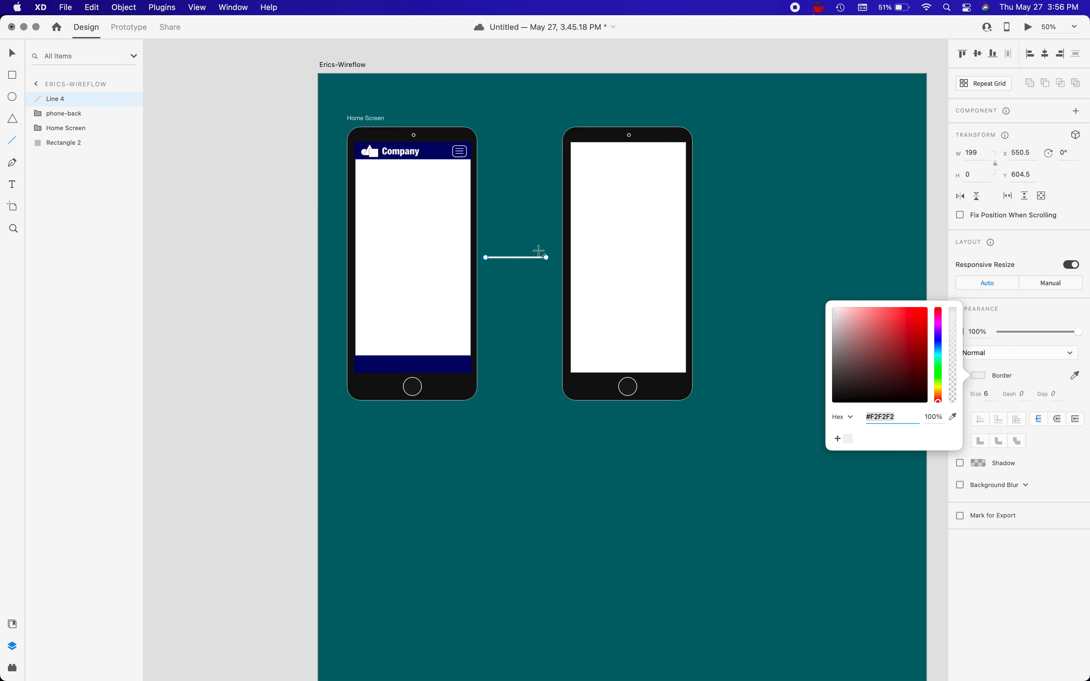
{"action": "left_click_drag", "start_coordinate": [546, 257], "coordinate": [554, 258]}
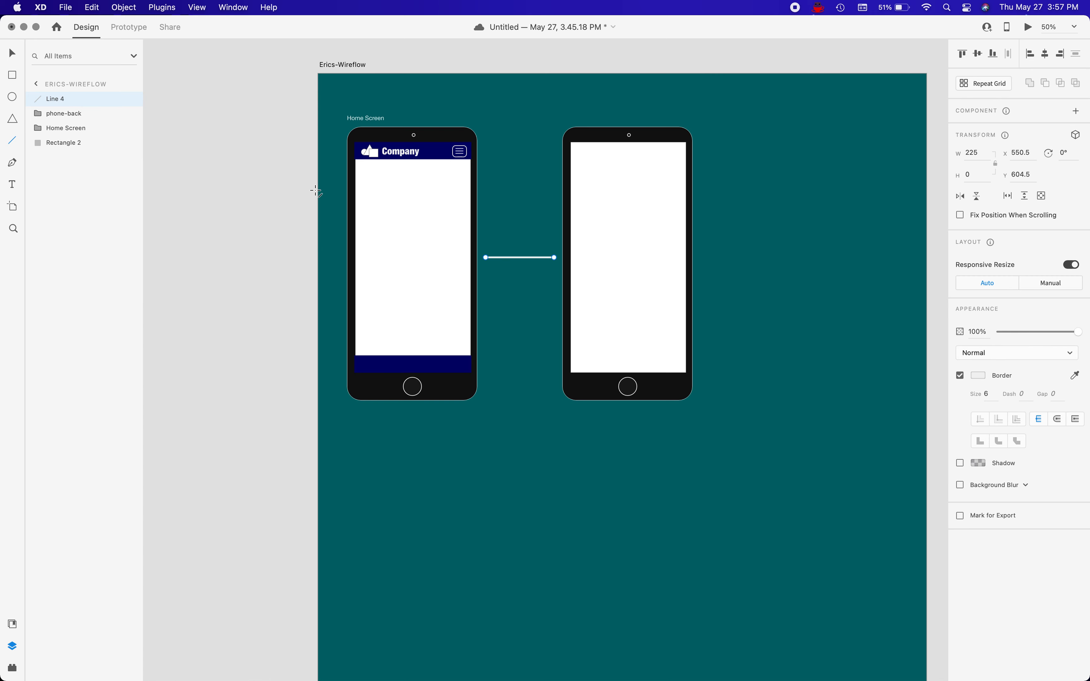
Draw a small triangle about 28 × 24 px above the connecting line and rotate it to about 92° so it points right.
{"action": "left_click", "coordinate": [14, 123]}
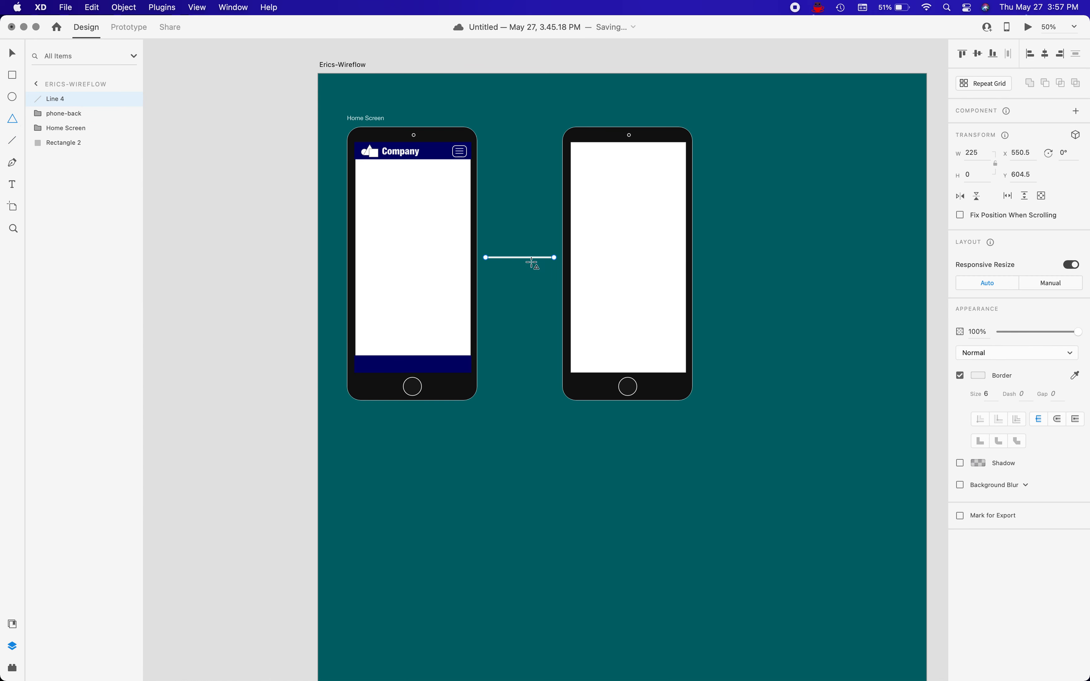
{"action": "left_click_drag", "start_coordinate": [527, 221], "coordinate": [535, 231]}
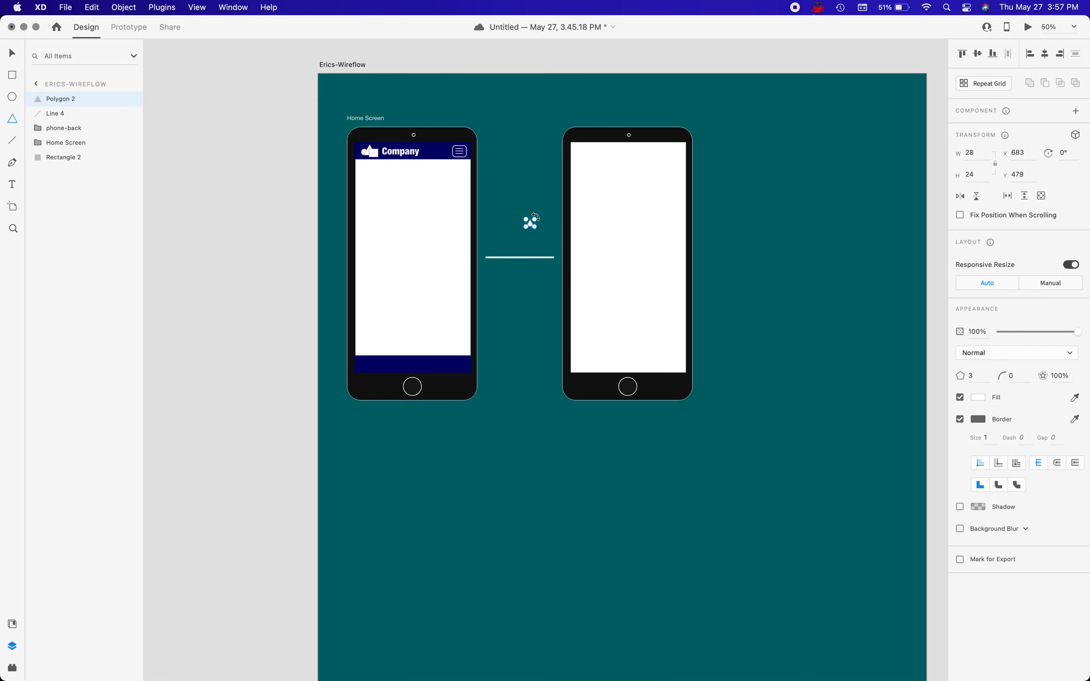
{"action": "left_click_drag", "start_coordinate": [536, 217], "coordinate": [540, 231]}
{"action": "left_click_drag", "start_coordinate": [539, 232], "coordinate": [539, 231]}
Nudge the triangle down onto the line and along to its right end as an arrowhead, at about X 765, Y 591.
{"action": "key", "text": "shift+Down"}
{"action": "key", "text": "shift+Down"}
{"action": "key", "text": "shift+Down"}
{"action": "key", "text": "shift+Down"}
{"action": "key", "text": "shift+Down"}
{"action": "key", "text": "shift+Down"}
{"action": "key", "text": "shift+Down"}
{"action": "key", "text": "Up"}
{"action": "key", "text": "Up"}
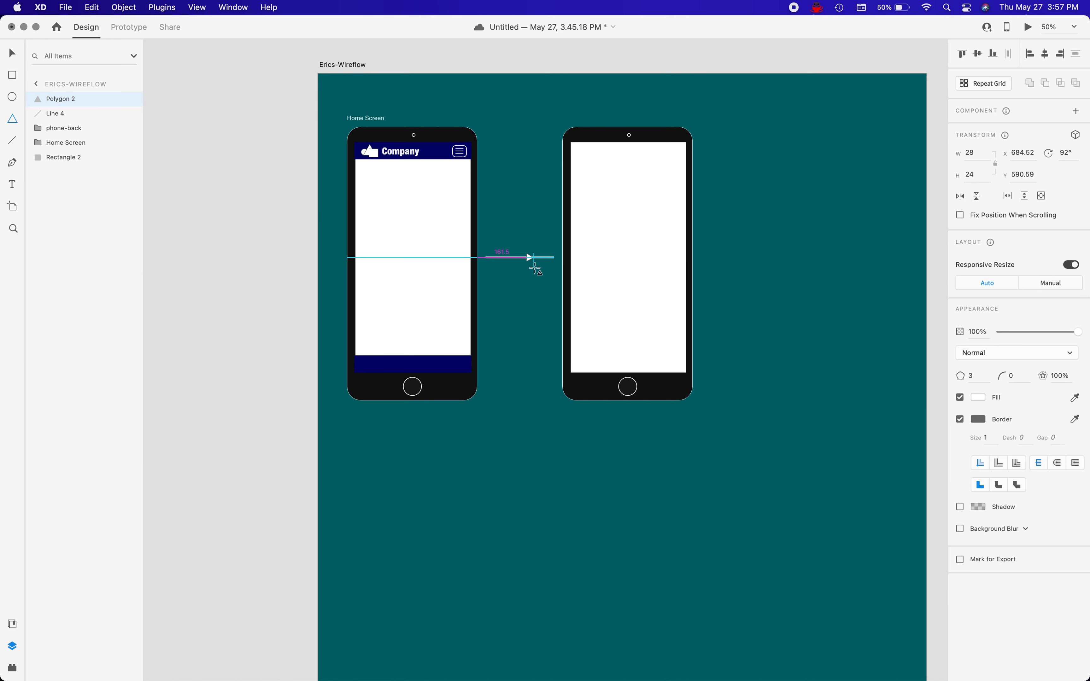
{"action": "key", "text": "shift+Right"}
{"action": "key", "text": "shift+Right"}
{"action": "key", "text": "shift+Right"}
Remove the arrowhead triangle's border and fill it with the saved #F2F2F2 swatch.
{"action": "left_click", "coordinate": [959, 419]}
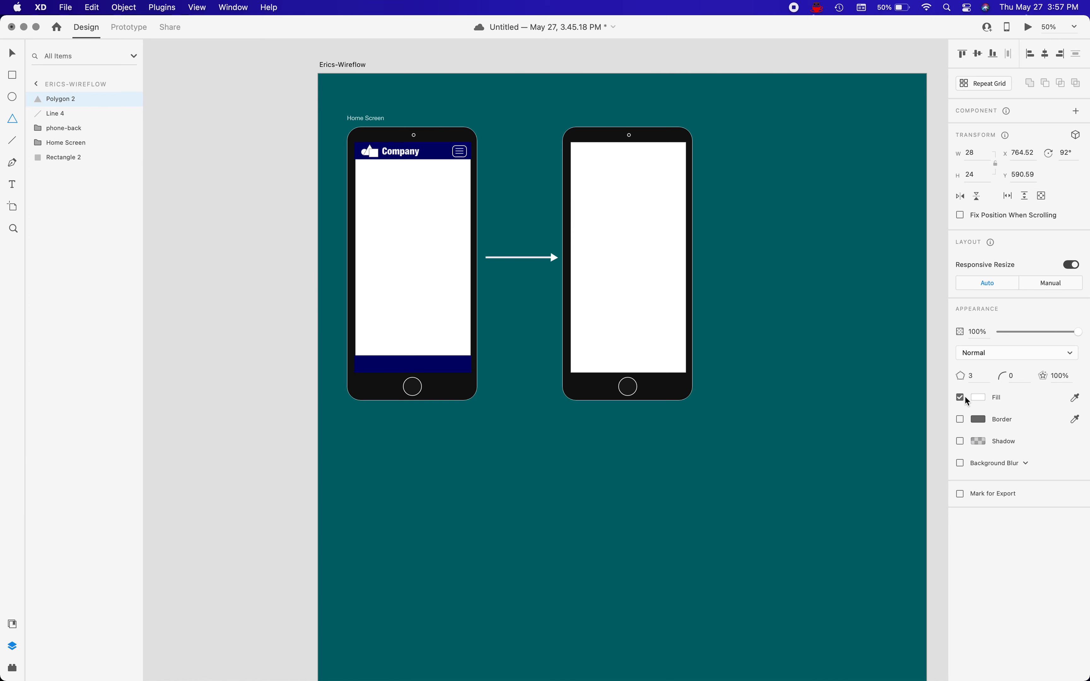
{"action": "left_click", "coordinate": [977, 399]}
{"action": "left_click", "coordinate": [848, 469]}
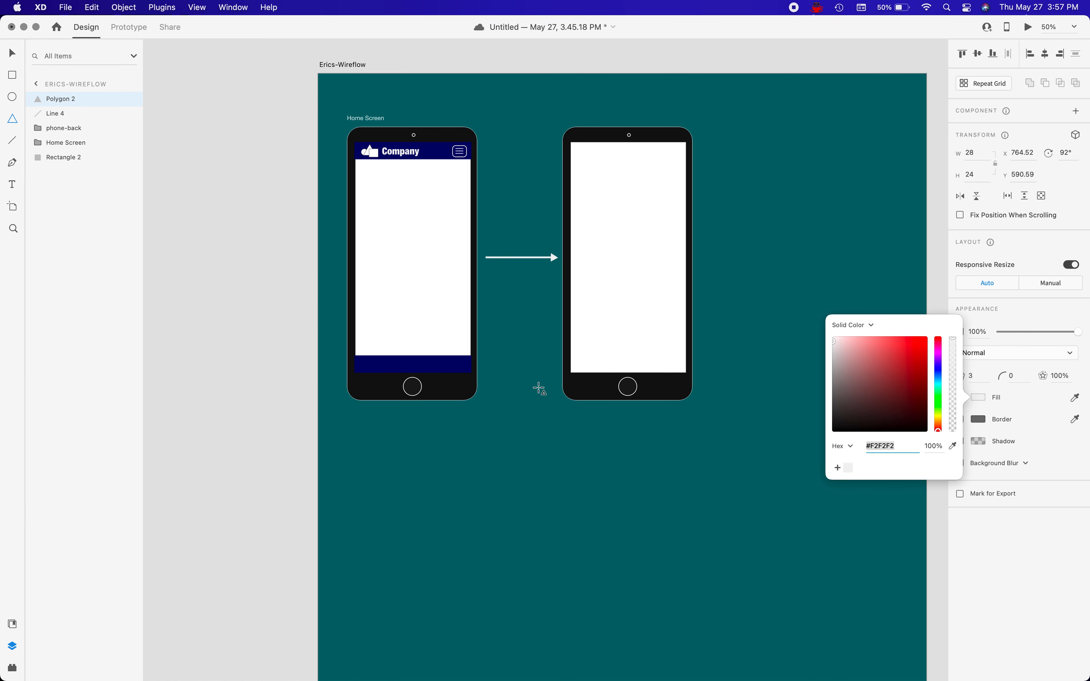
Group the triangle with the connecting line and name the group arrow.
{"action": "left_click", "coordinate": [12, 54]}
{"action": "left_click", "coordinate": [11, 54]}
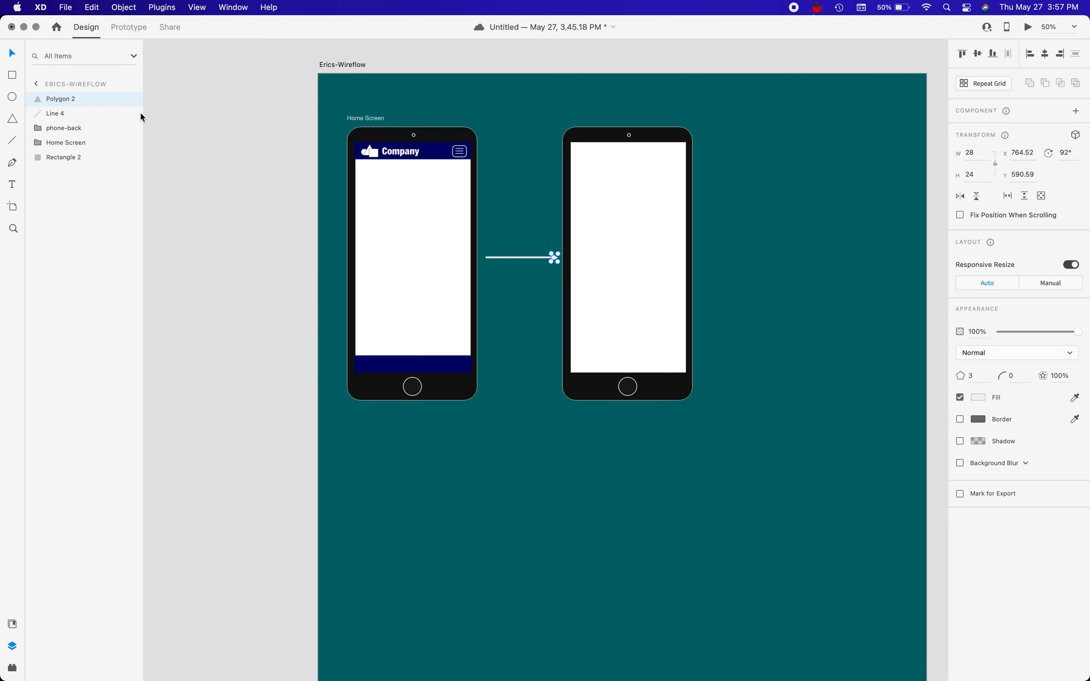
{"action": "left_click", "coordinate": [61, 112], "text": "shift"}
{"action": "key", "text": "super+g"}
{"action": "double_click", "coordinate": [57, 98]}
{"action": "type", "text": "ar"}
{"action": "key", "text": "Return"}
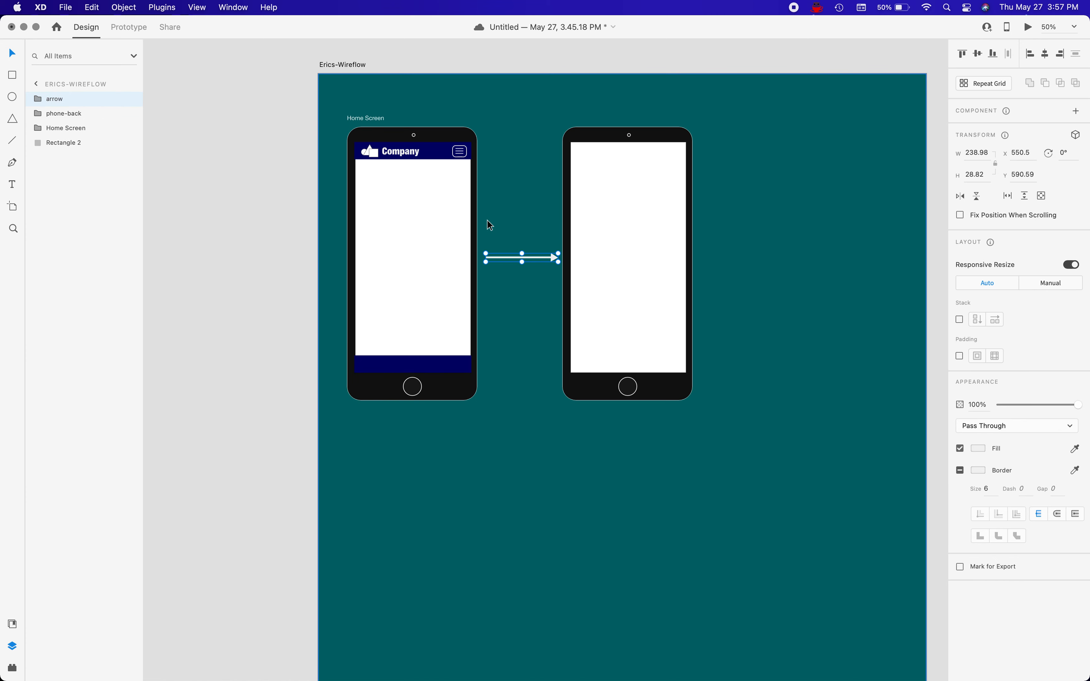
Move the arrow group down between the phones to just above footer level, and lock the teal background rectangle.
{"action": "left_click_drag", "start_coordinate": [514, 257], "coordinate": [510, 341]}
{"action": "left_click", "coordinate": [535, 405]}
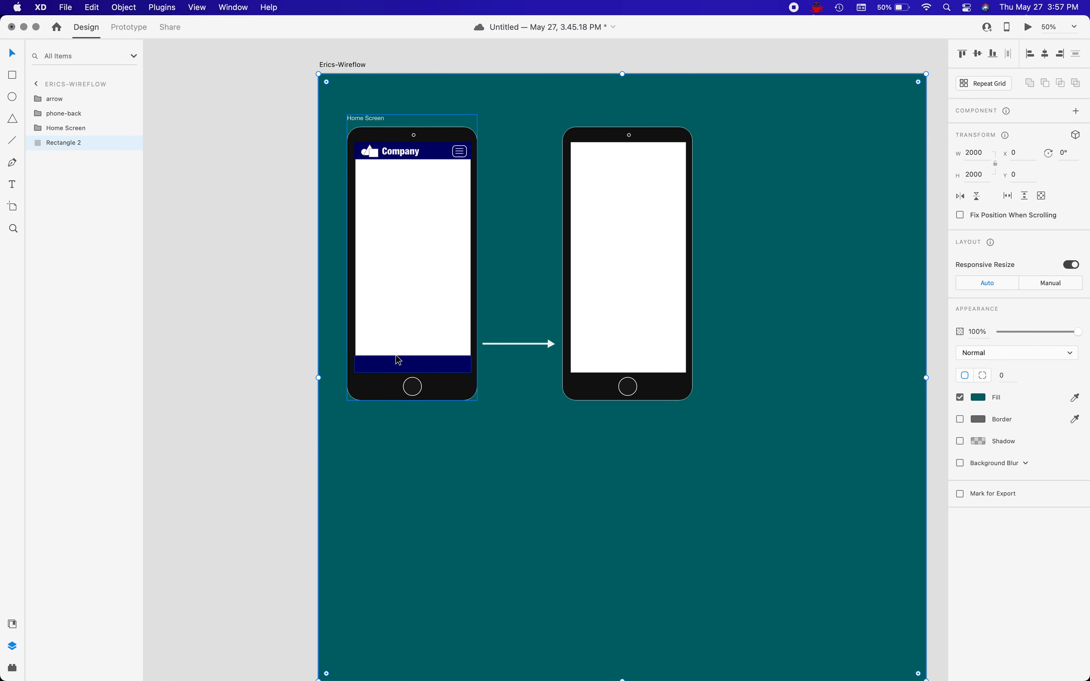
{"action": "key", "text": "r"}
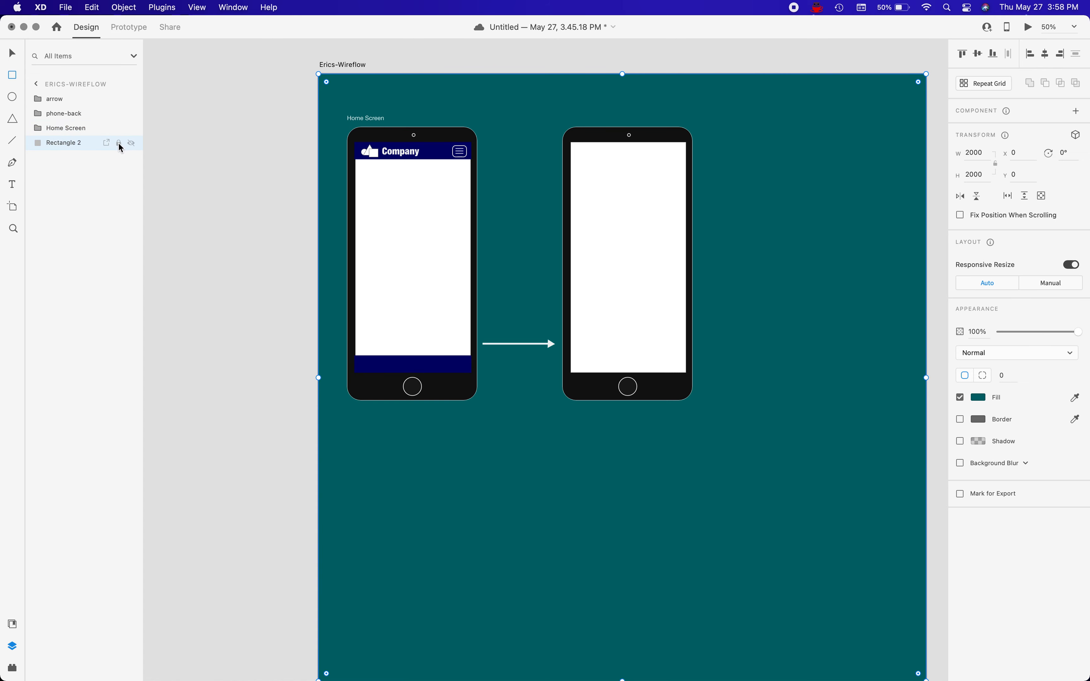
{"action": "left_click", "coordinate": [119, 143]}
Expand the Home Screen group, draw a borderless rectangle about 170 × 64 px just above the first phone's footer.
{"action": "left_click", "coordinate": [62, 129]}
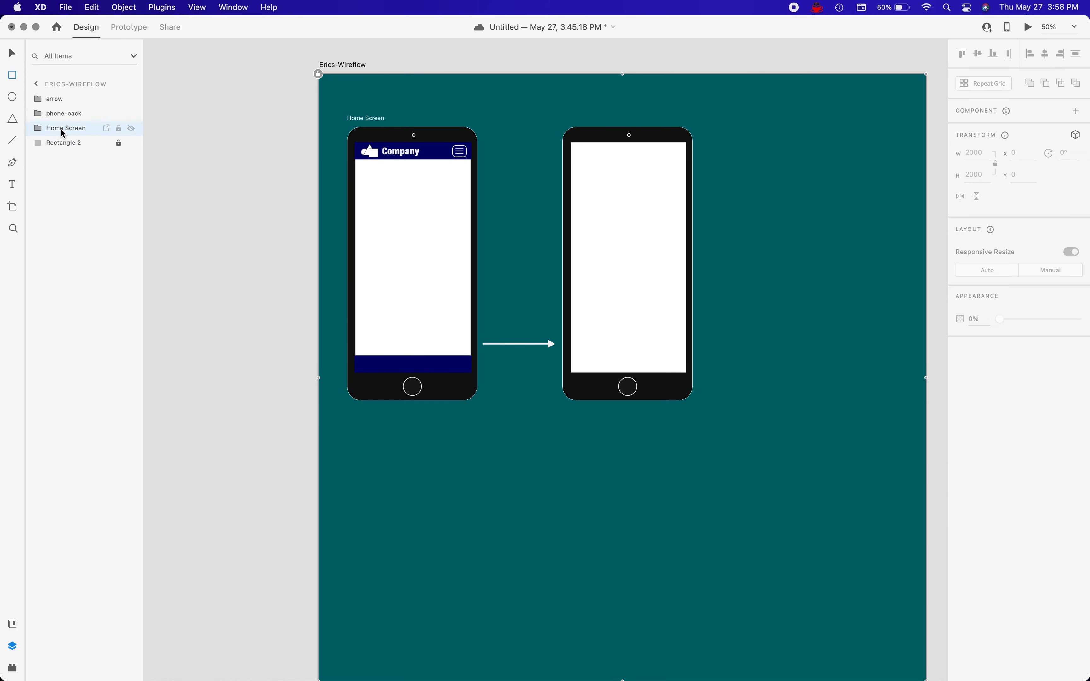
{"action": "left_click", "coordinate": [43, 130]}
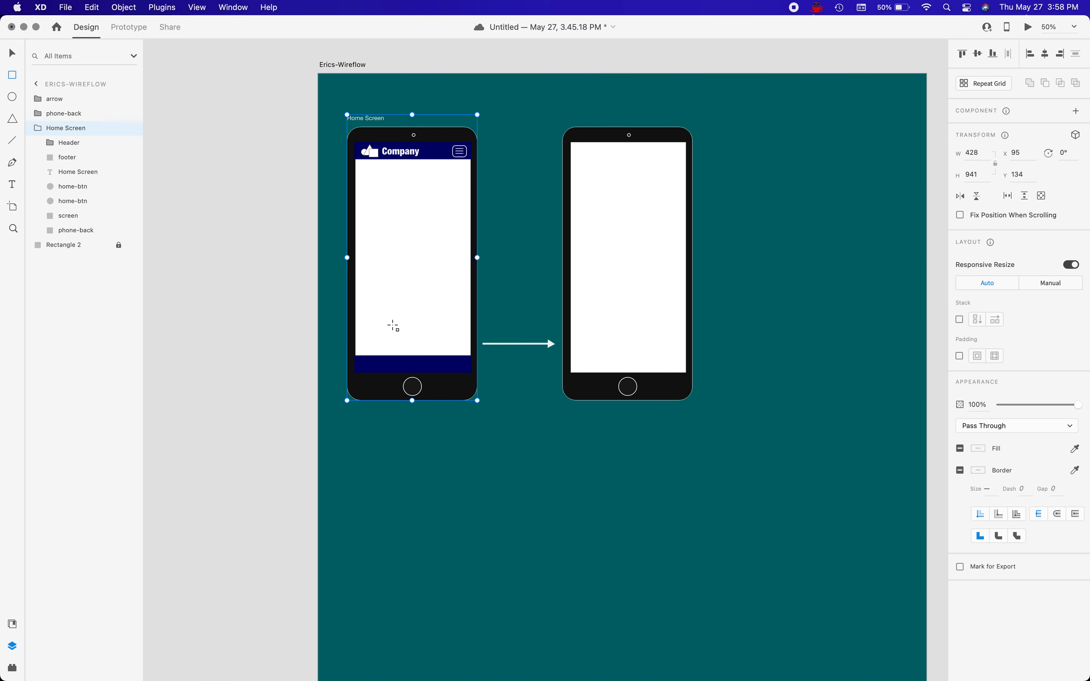
{"action": "left_click_drag", "start_coordinate": [389, 325], "coordinate": [441, 344]}
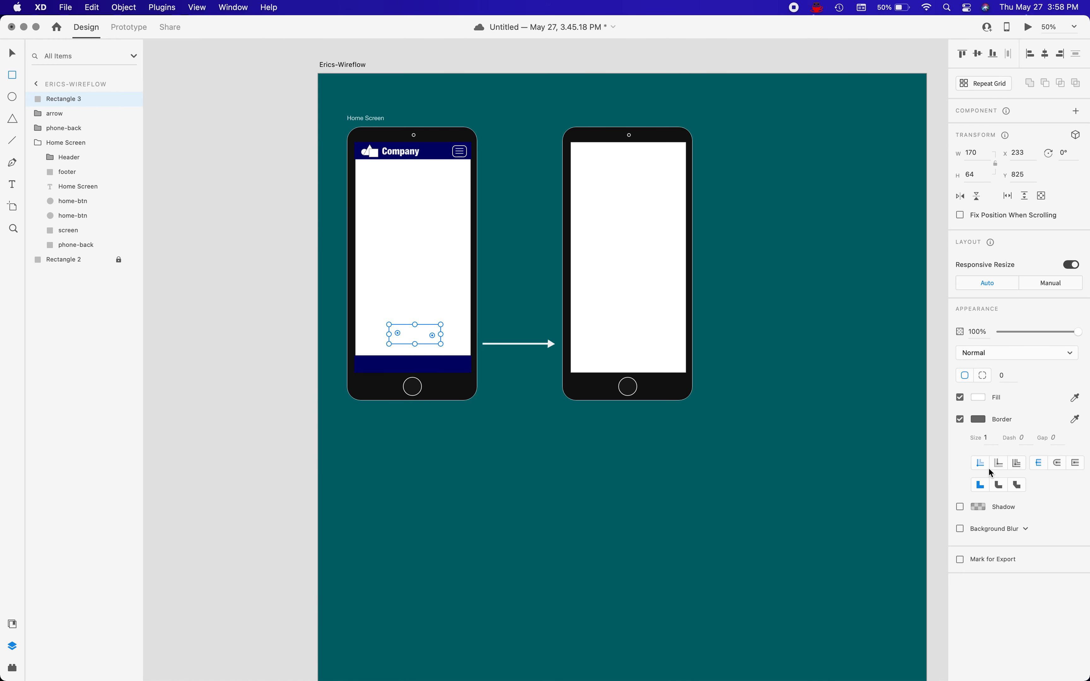
{"action": "left_click", "coordinate": [960, 420]}
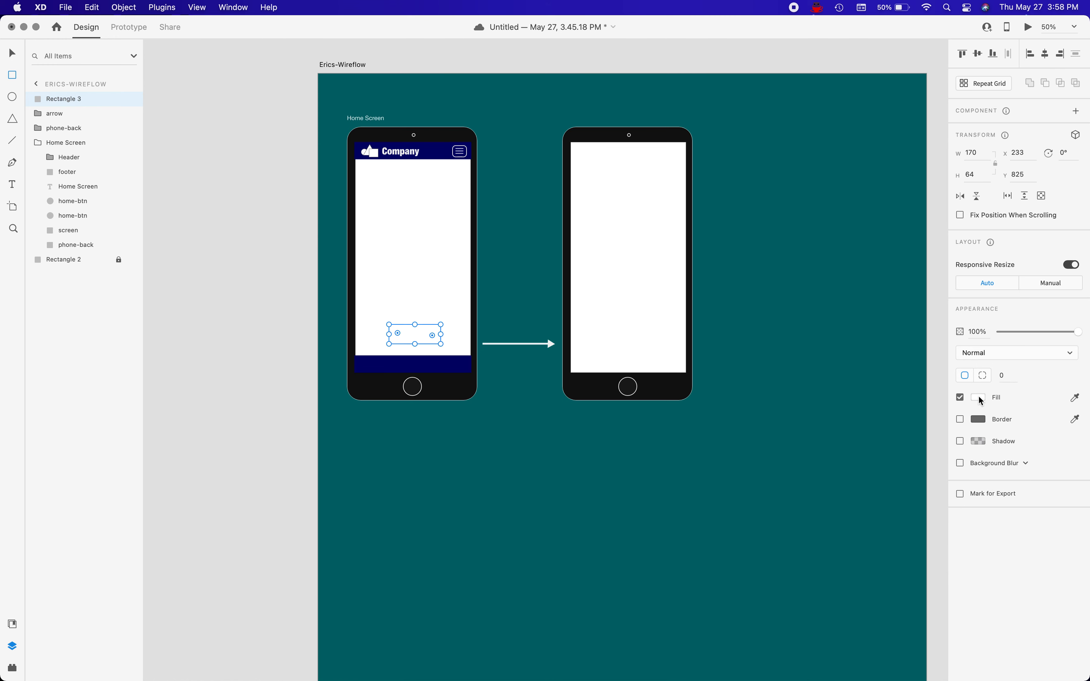
{"action": "left_click", "coordinate": [980, 398]}
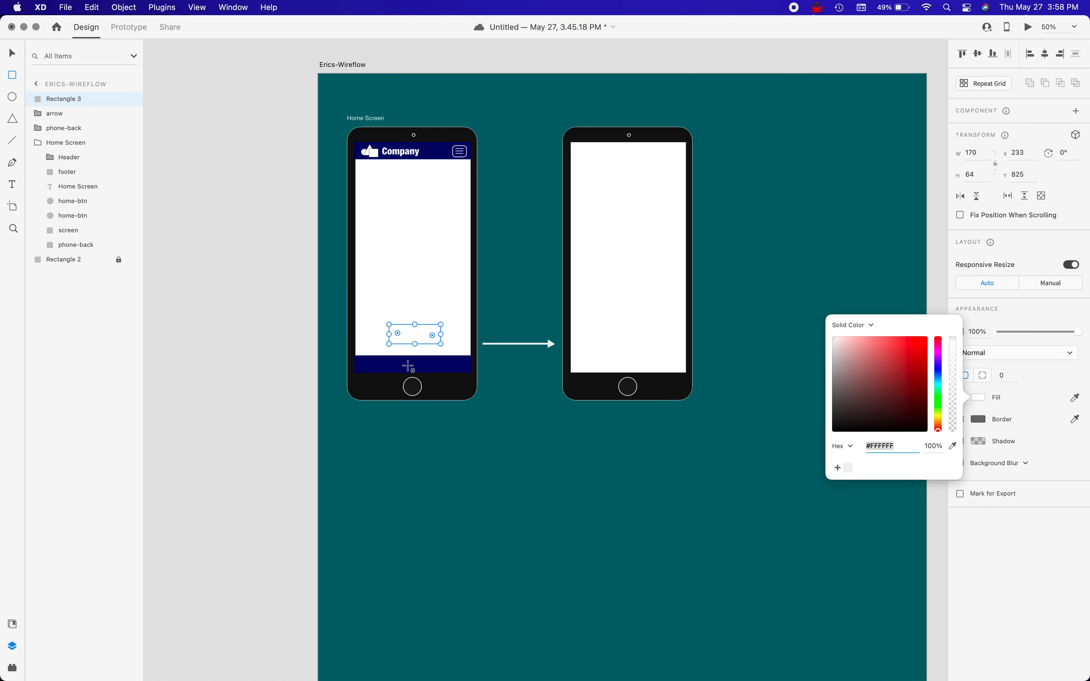
Save the first phone's footer fill colour #000465 as a swatch.
{"action": "left_click", "coordinate": [13, 53]}
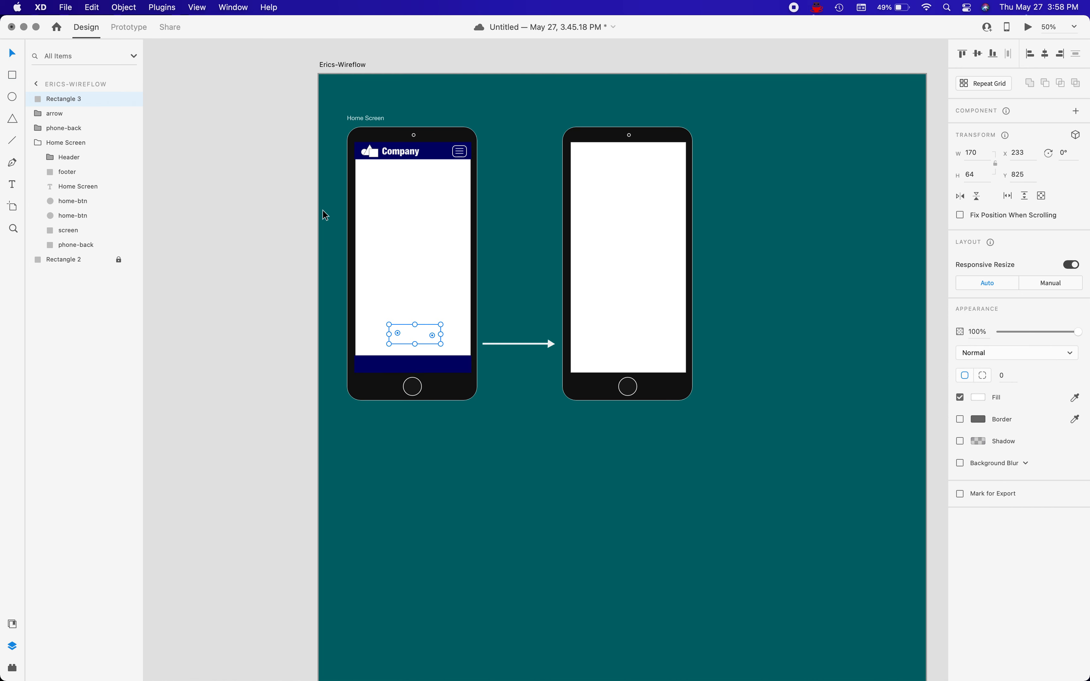
{"action": "left_click", "coordinate": [414, 365]}
{"action": "double_click", "coordinate": [414, 365]}
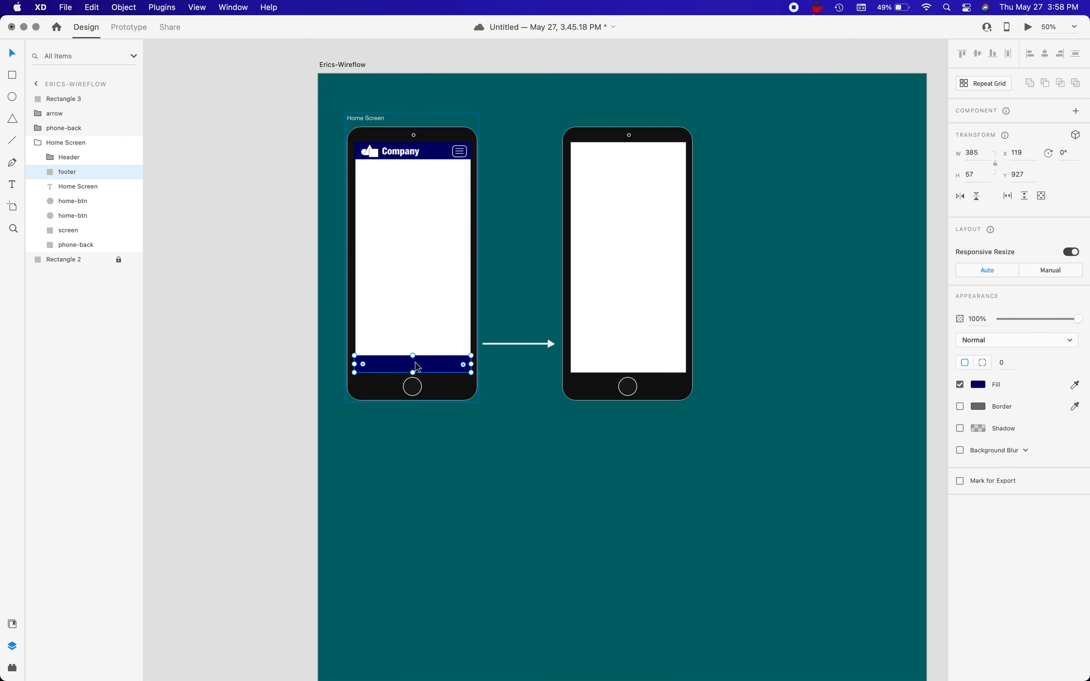
{"action": "left_click", "coordinate": [979, 384]}
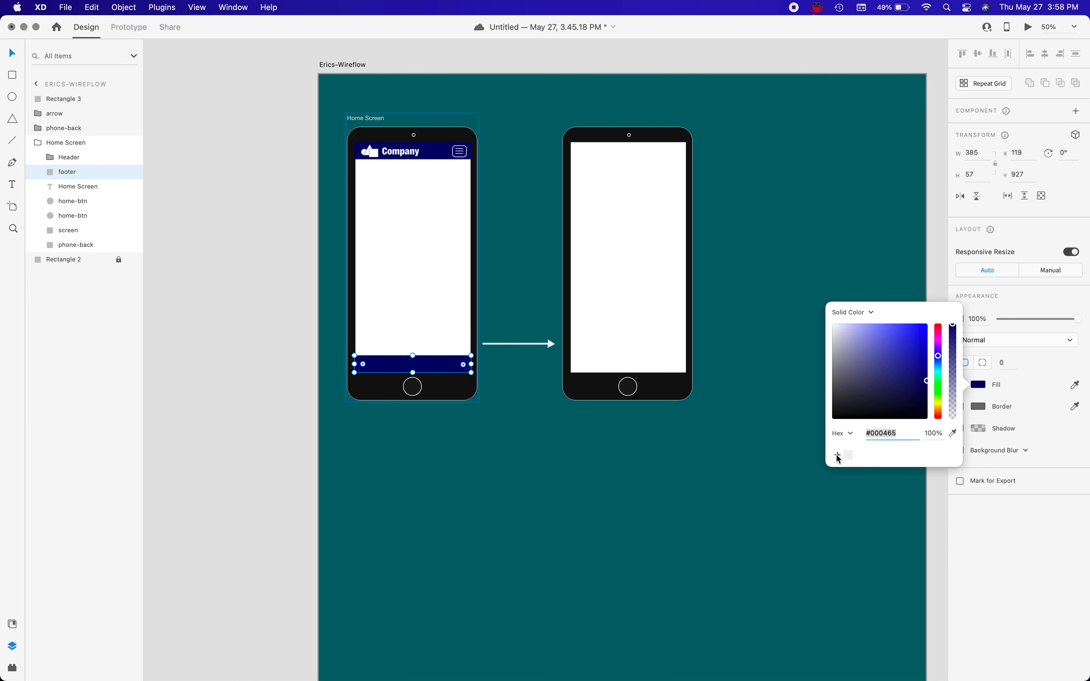
{"action": "left_click", "coordinate": [838, 455]}
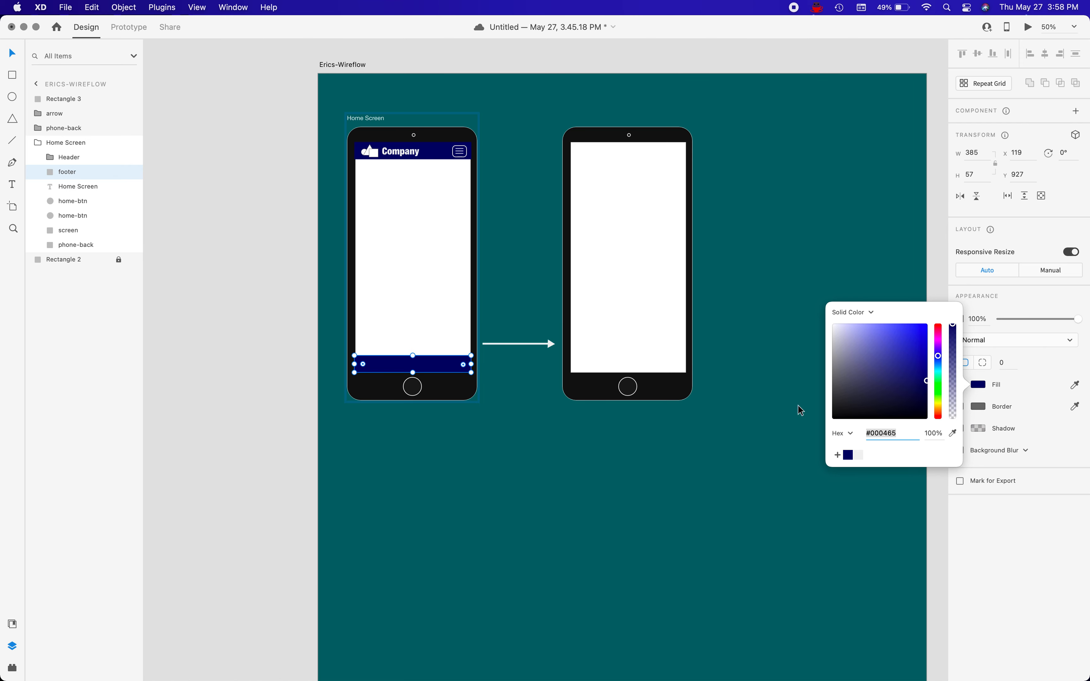
Fill the white rectangle above the footer with the saved #000465 swatch.
{"action": "left_click", "coordinate": [409, 317]}
{"action": "left_click", "coordinate": [415, 334]}
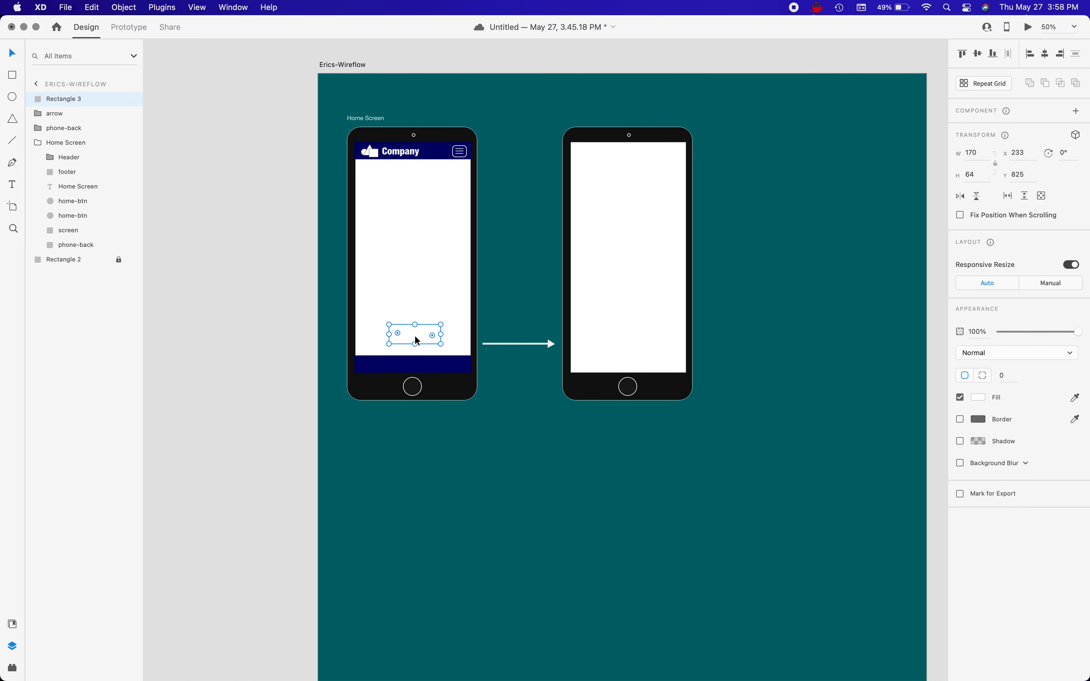
{"action": "left_click", "coordinate": [982, 399]}
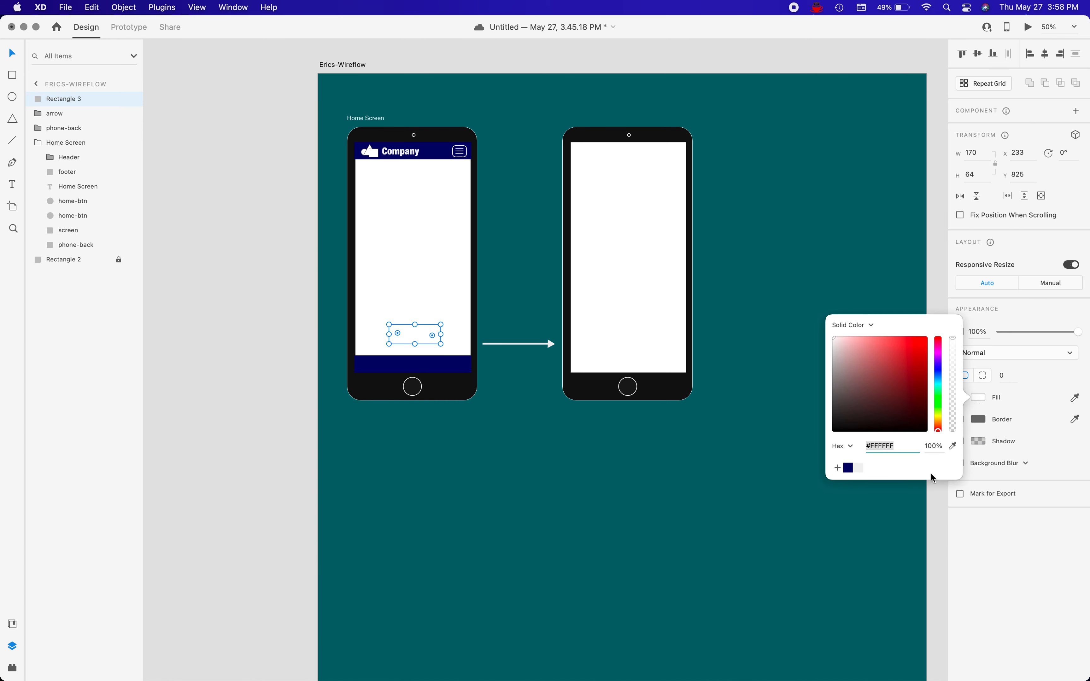
{"action": "left_click", "coordinate": [848, 468]}
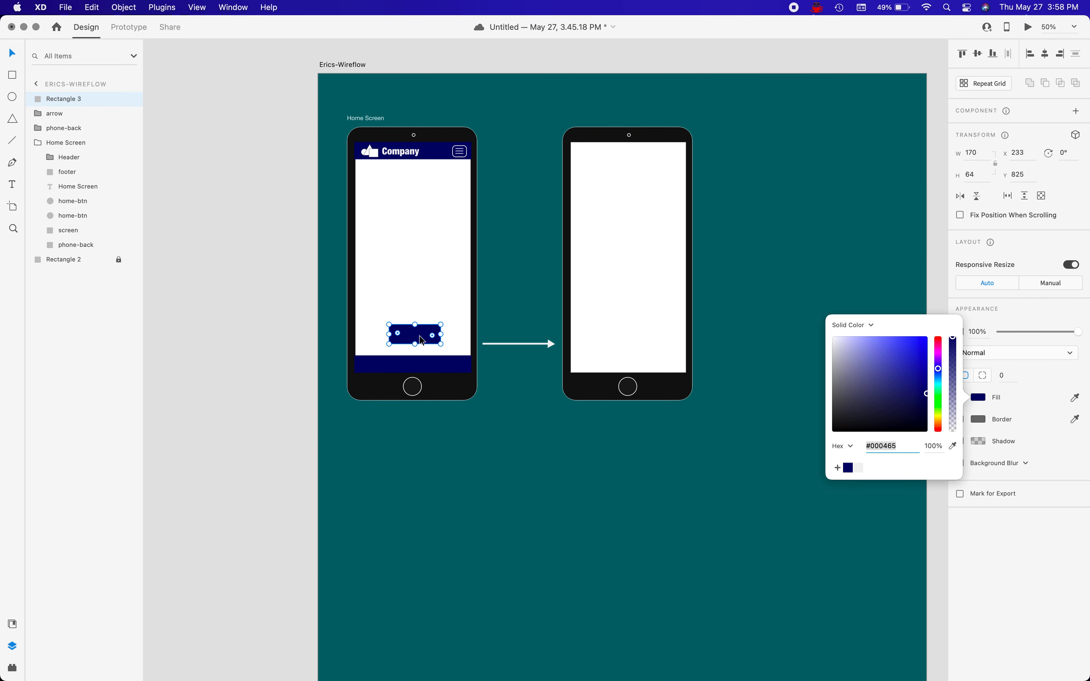
Widen the navy rectangle to about 281 px with 32 px rounded corners and name it btn-back.
{"action": "left_click_drag", "start_coordinate": [395, 331], "coordinate": [370, 334]}
{"action": "left_click_drag", "start_coordinate": [442, 334], "coordinate": [458, 334]}
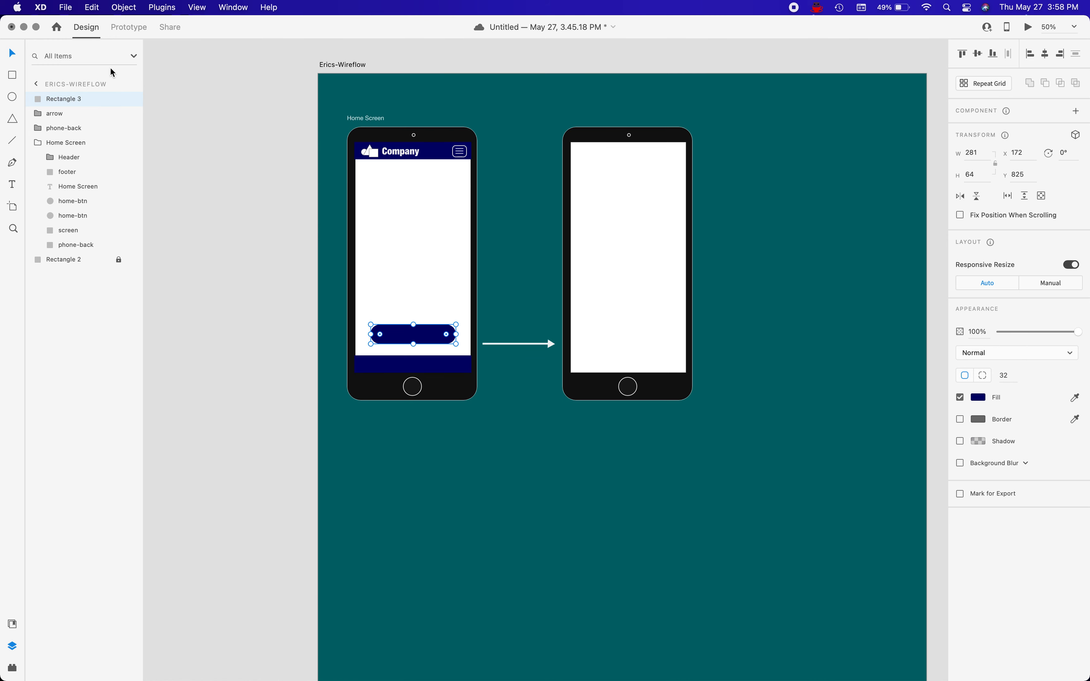
{"action": "double_click", "coordinate": [62, 99]}
{"action": "type", "text": "btn-b"}
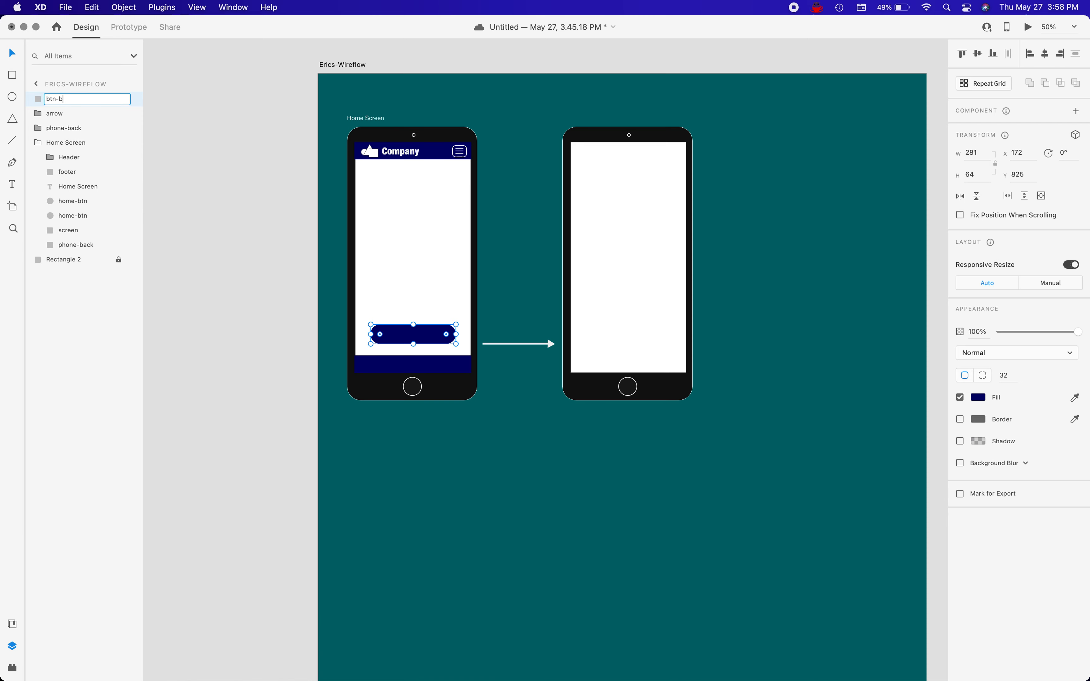
{"action": "type", "text": "ack"}
{"action": "key", "text": "Return"}
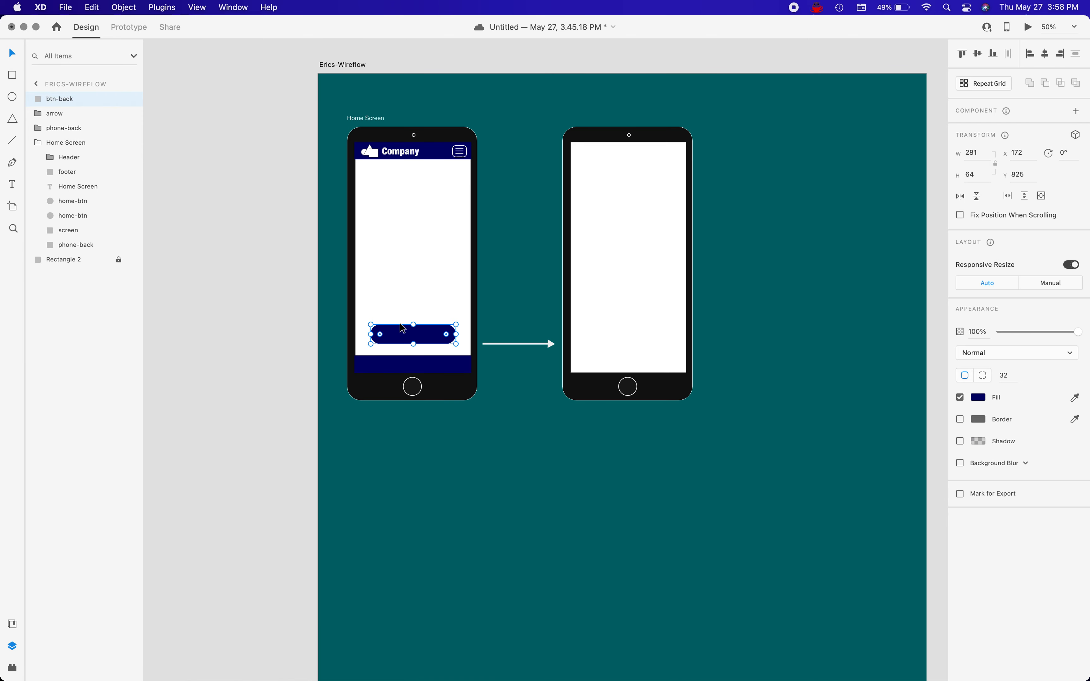
Add an area text box about 187 px wide on the navy button reading SUBMIT, with centred alignment.
{"action": "key", "text": "t"}
{"action": "left_click_drag", "start_coordinate": [386, 330], "coordinate": [443, 338]}
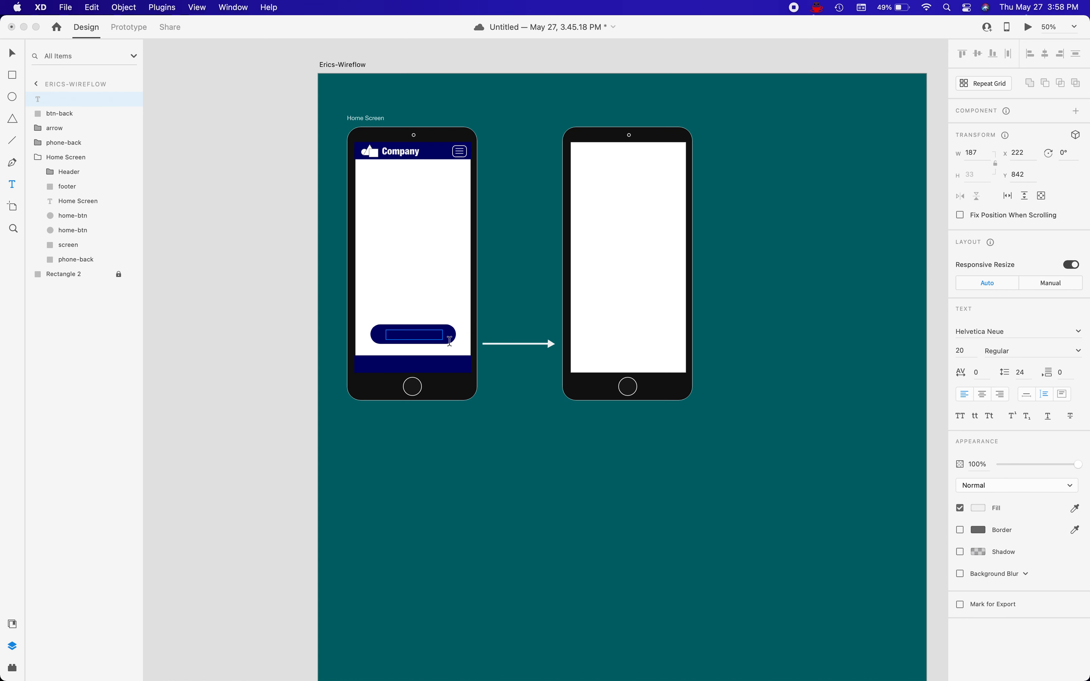
{"action": "type", "text": "SUBMIT"}
{"action": "left_click", "coordinate": [983, 396]}
Set the SUBMIT text to size 22 and Medium weight.
{"action": "left_click", "coordinate": [966, 349]}
{"action": "type", "text": "2"}
{"action": "key", "text": "Return"}
{"action": "key", "text": "super+z"}
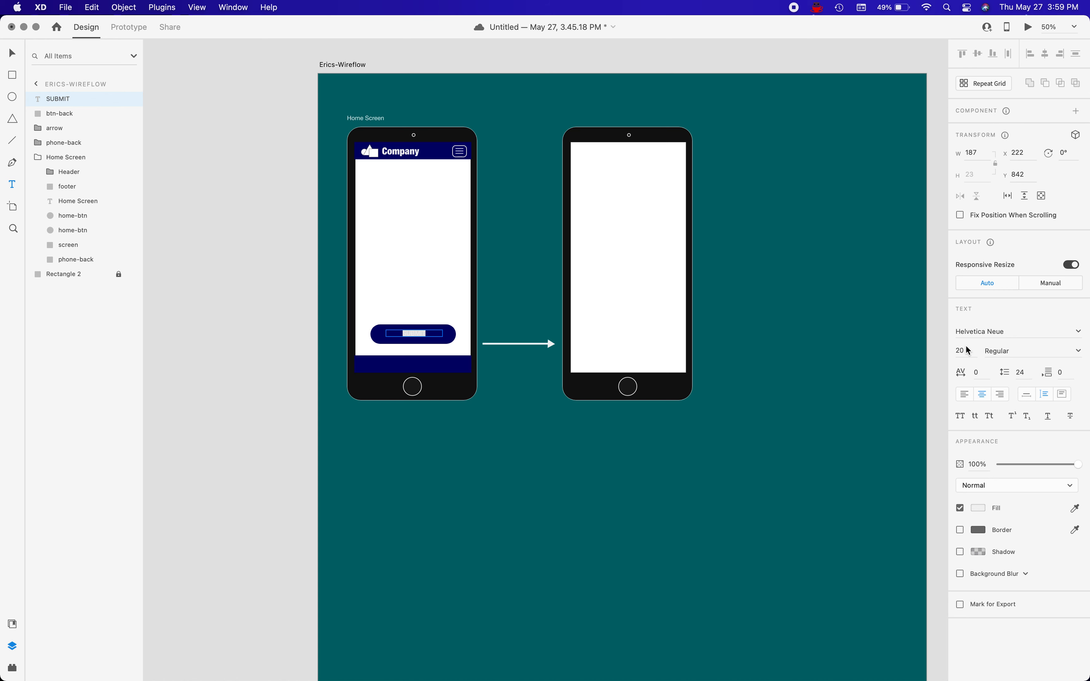
{"action": "type", "text": "22"}
{"action": "key", "text": "Return"}
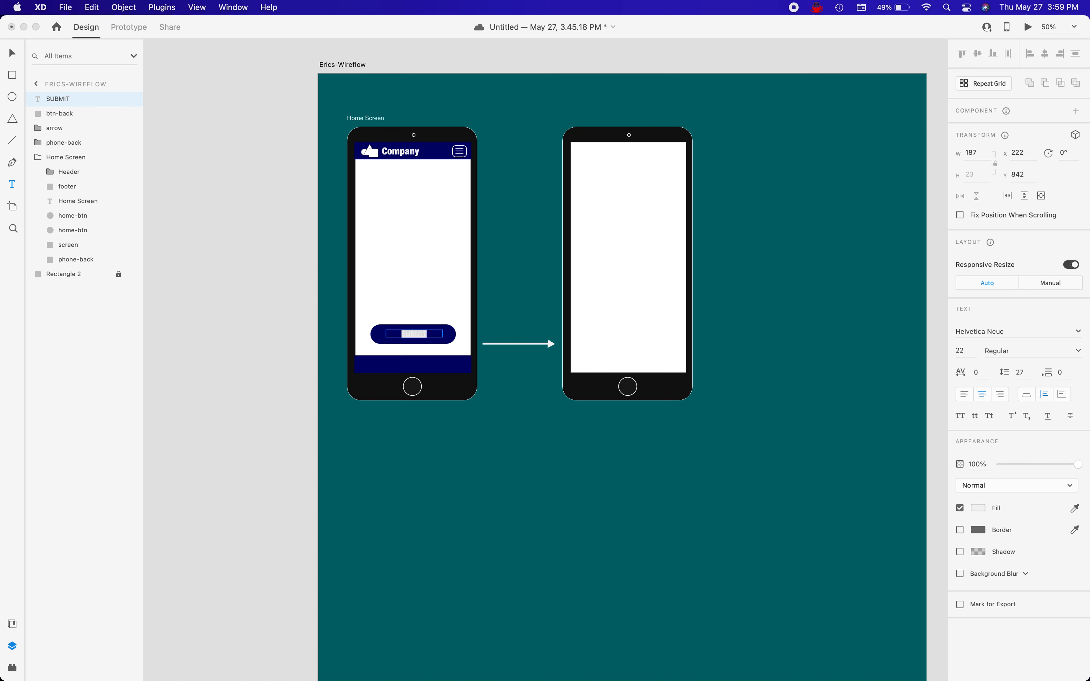
{"action": "left_click", "coordinate": [1080, 352]}
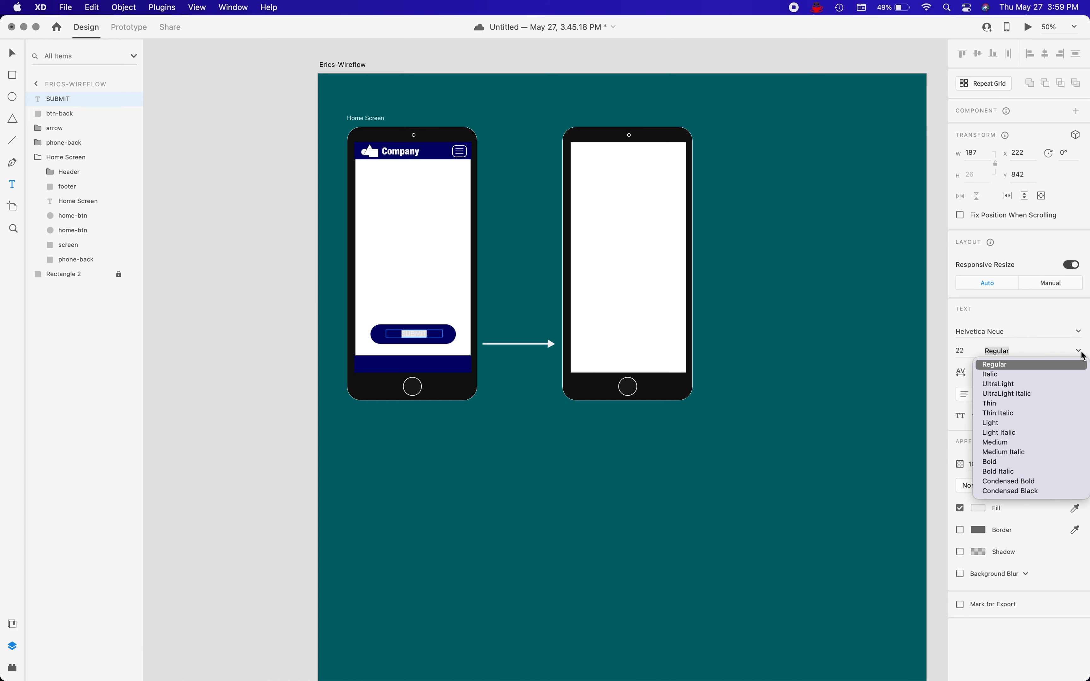
{"action": "left_click", "coordinate": [1006, 444]}
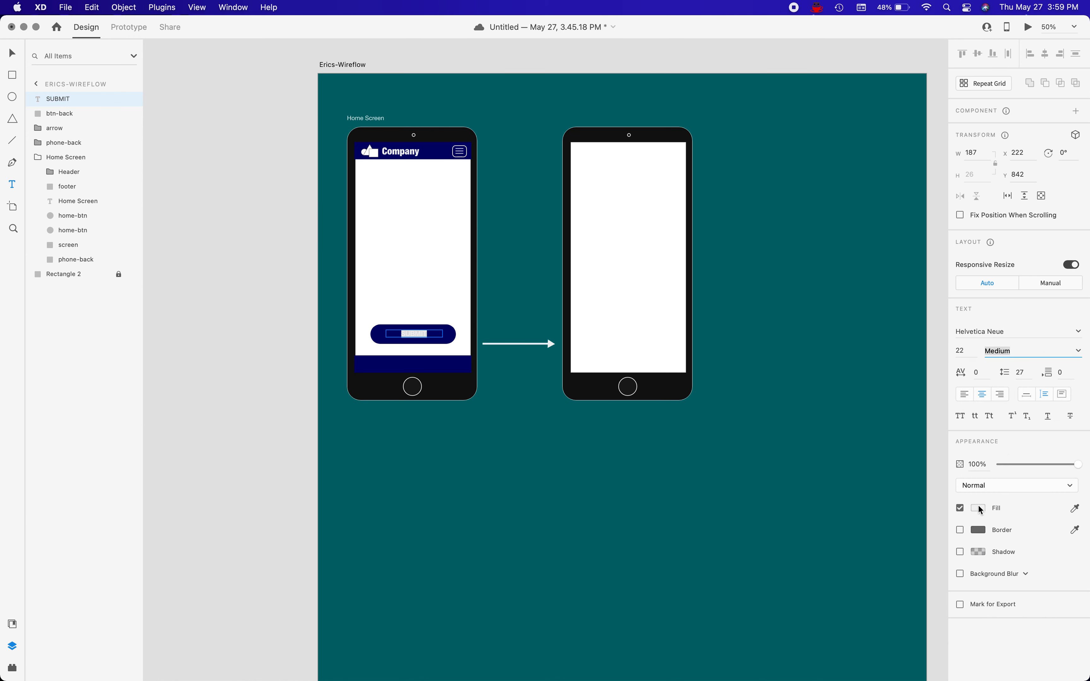
Nudge the SUBMIT text down 2 px inside the button.
{"action": "left_click", "coordinate": [13, 53]}
{"action": "left_click", "coordinate": [443, 336]}
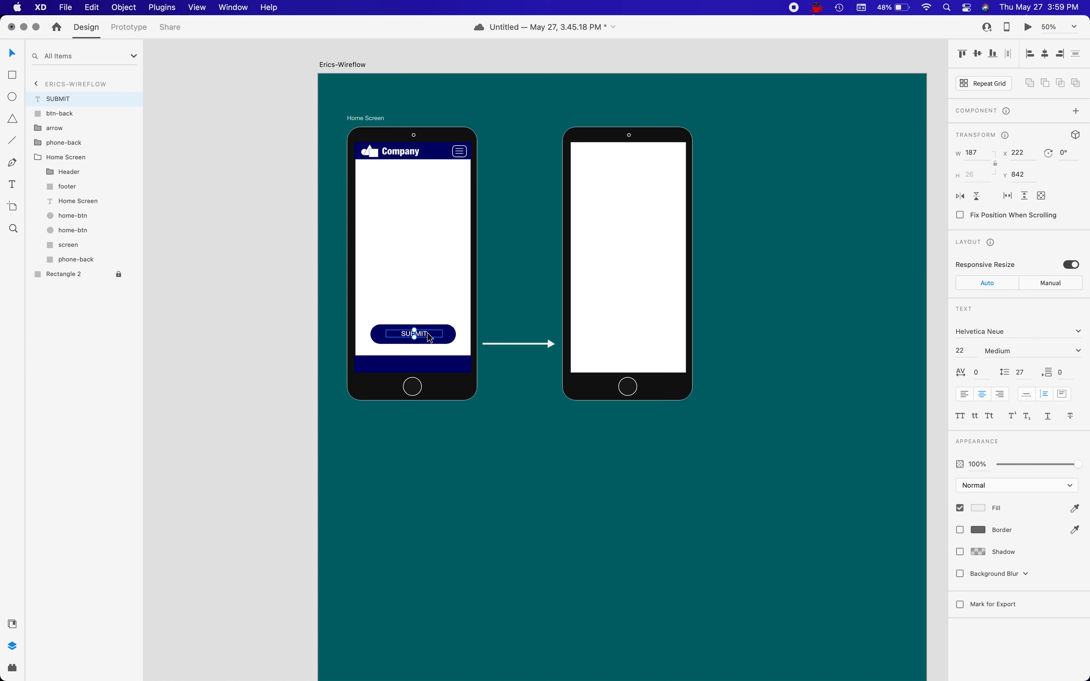
{"action": "key", "text": "Down"}
{"action": "key", "text": "Down"}
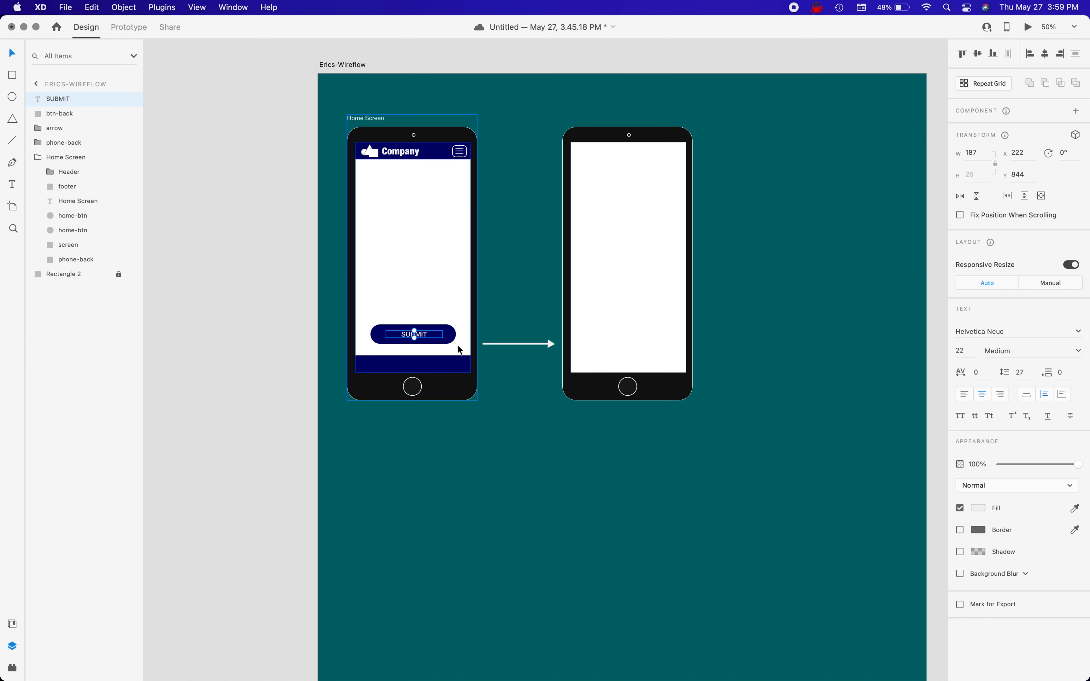
{"action": "key", "text": "Escape"}
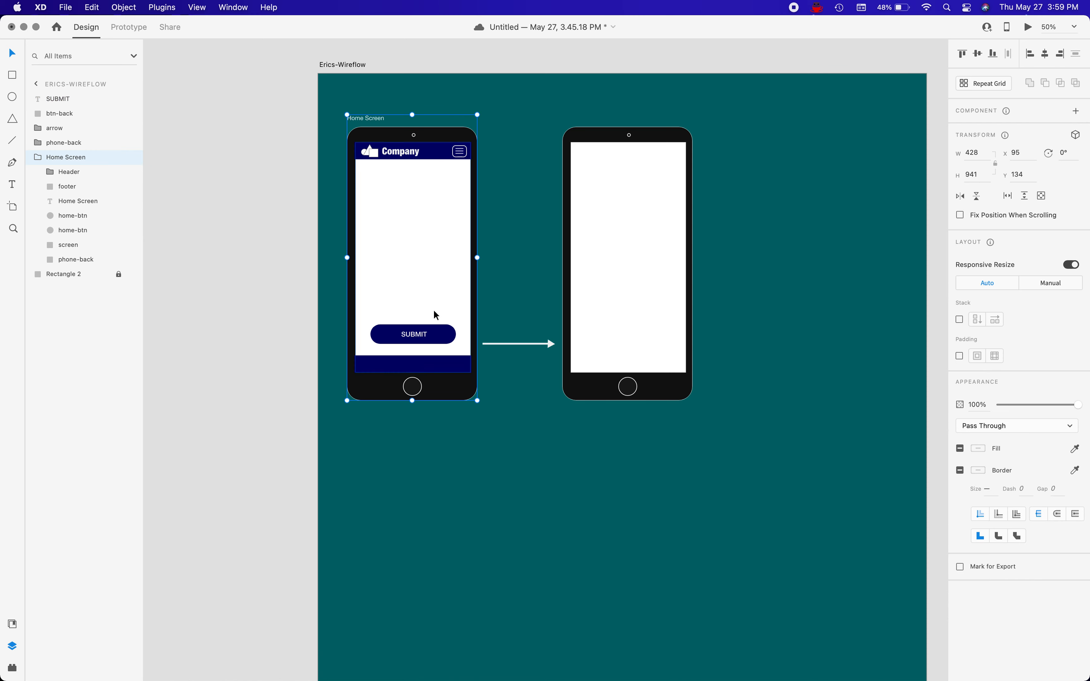
Narrow the btn-back shape from both sides to about 223 px wide around the SUBMIT text.
{"action": "left_click", "coordinate": [377, 339]}
{"action": "left_click_drag", "start_coordinate": [371, 334], "coordinate": [381, 335]}
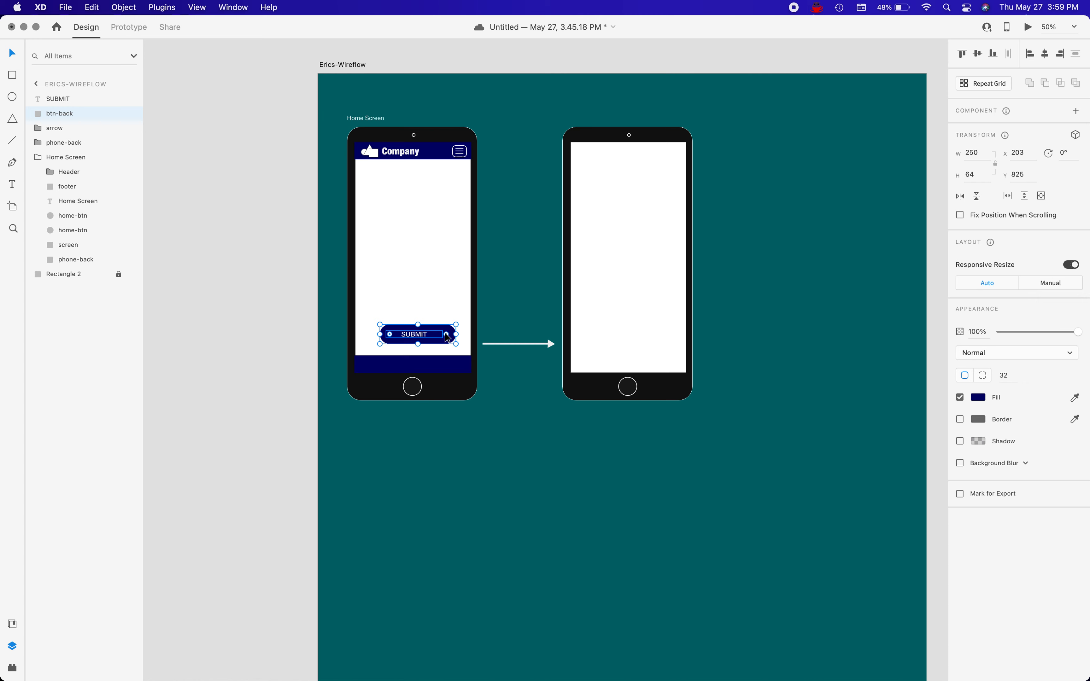
{"action": "left_click_drag", "start_coordinate": [456, 334], "coordinate": [448, 333]}
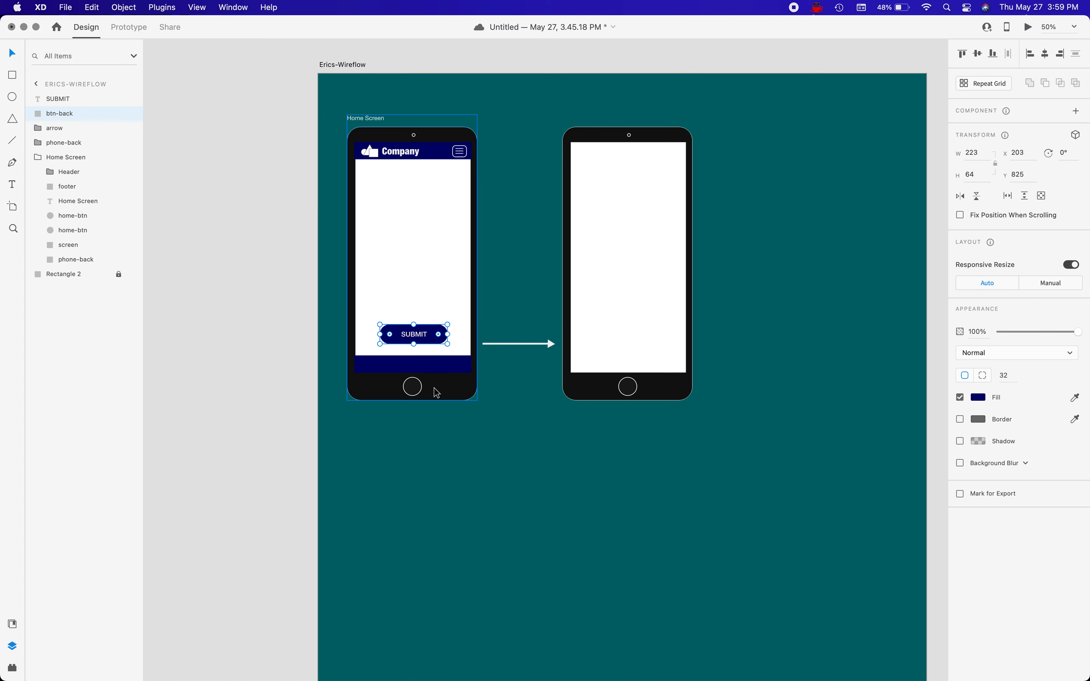
{"action": "left_click", "coordinate": [440, 451]}
Group the btn-back shape and name the group button.
{"action": "left_click", "coordinate": [418, 338]}
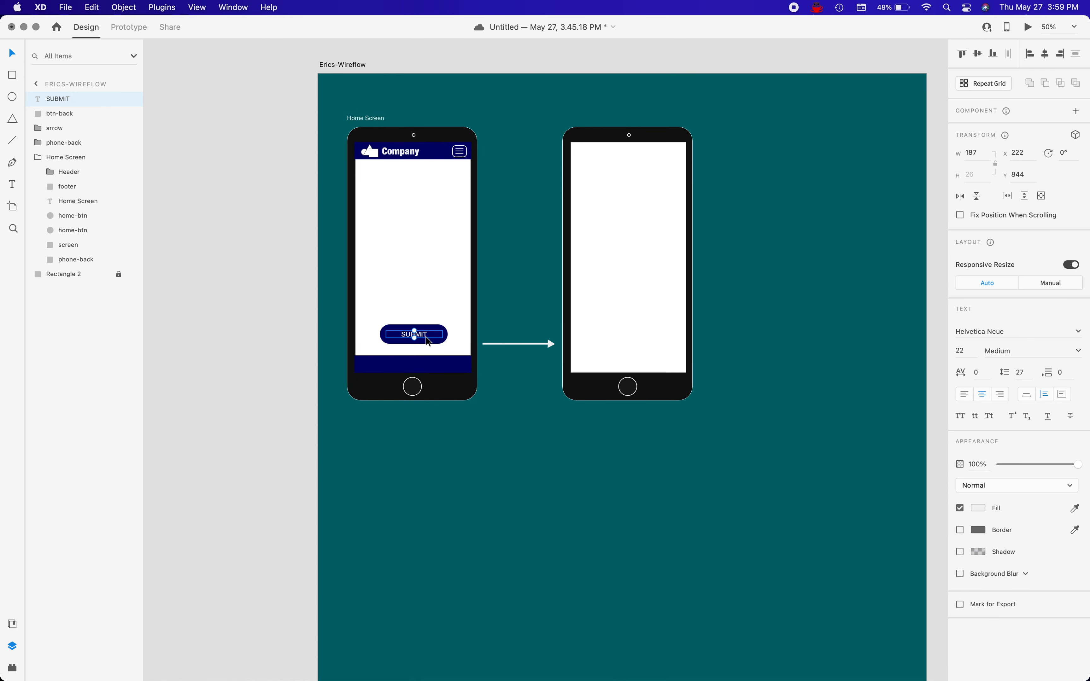
{"action": "left_click", "coordinate": [435, 345]}
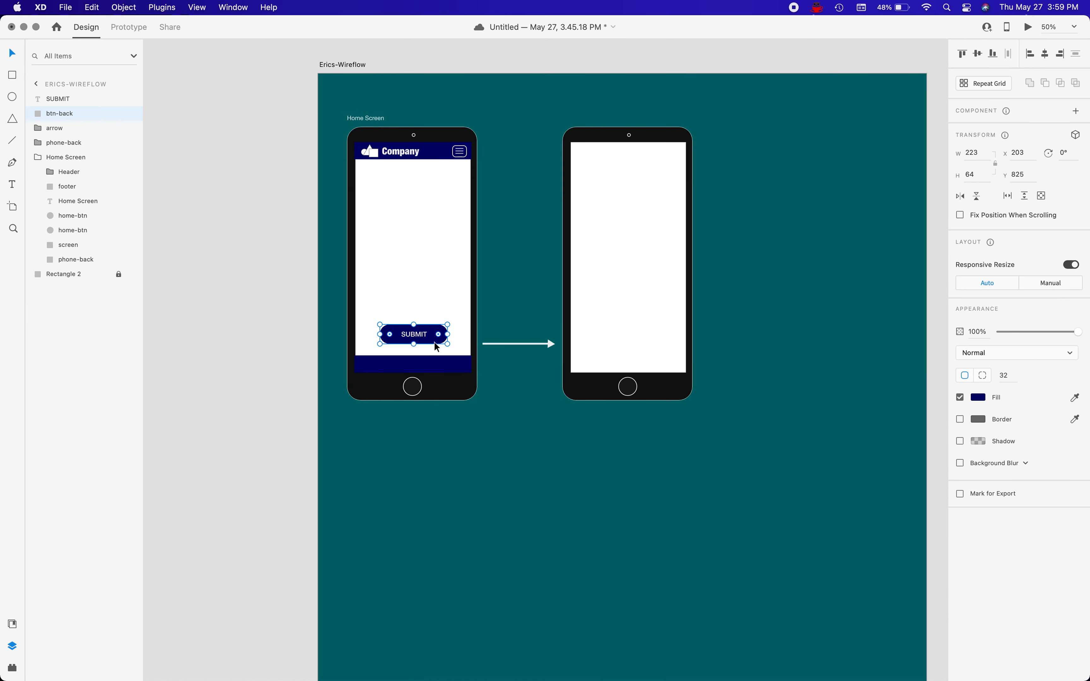
{"action": "key", "text": "super+g"}
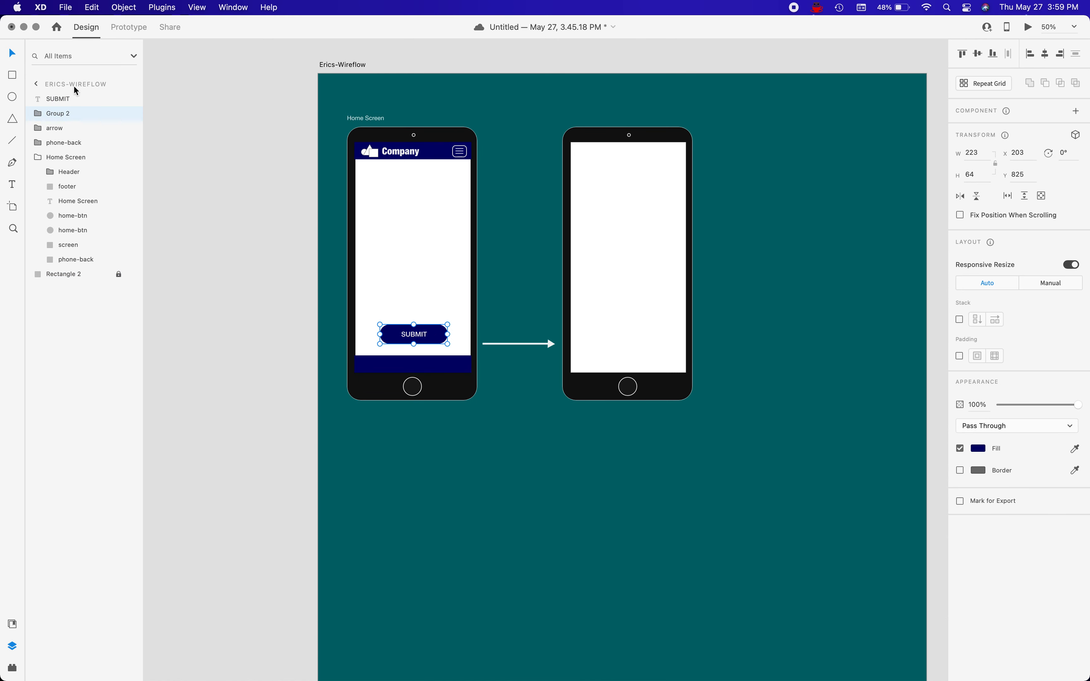
{"action": "double_click", "coordinate": [61, 114]}
{"action": "type", "text": "button"}
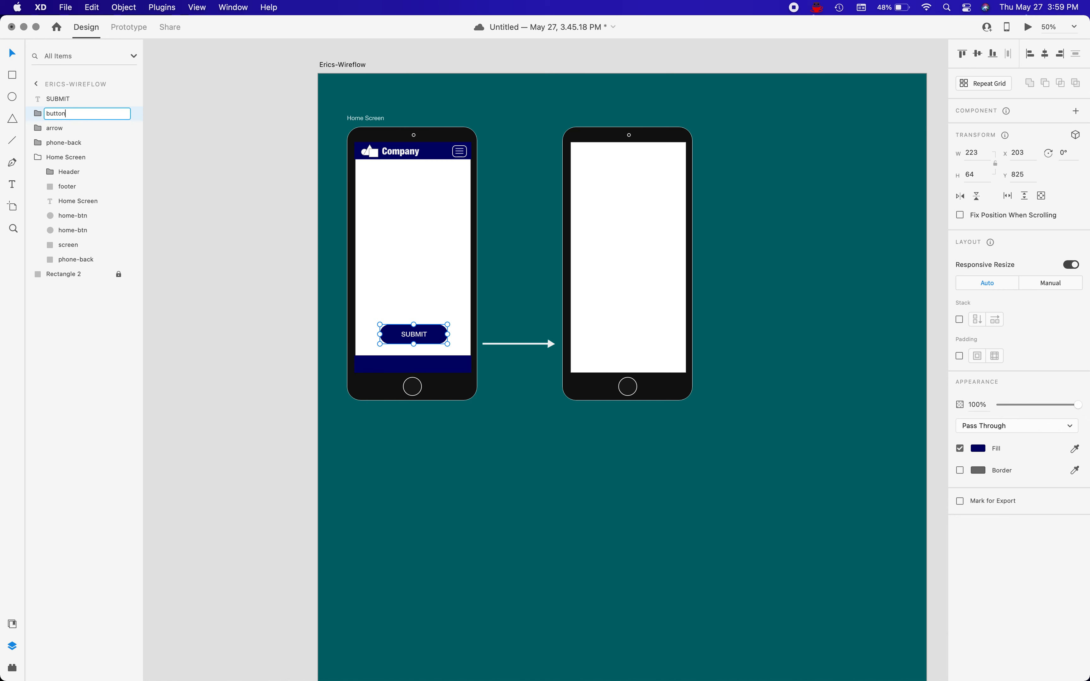
{"action": "key", "text": "Return"}
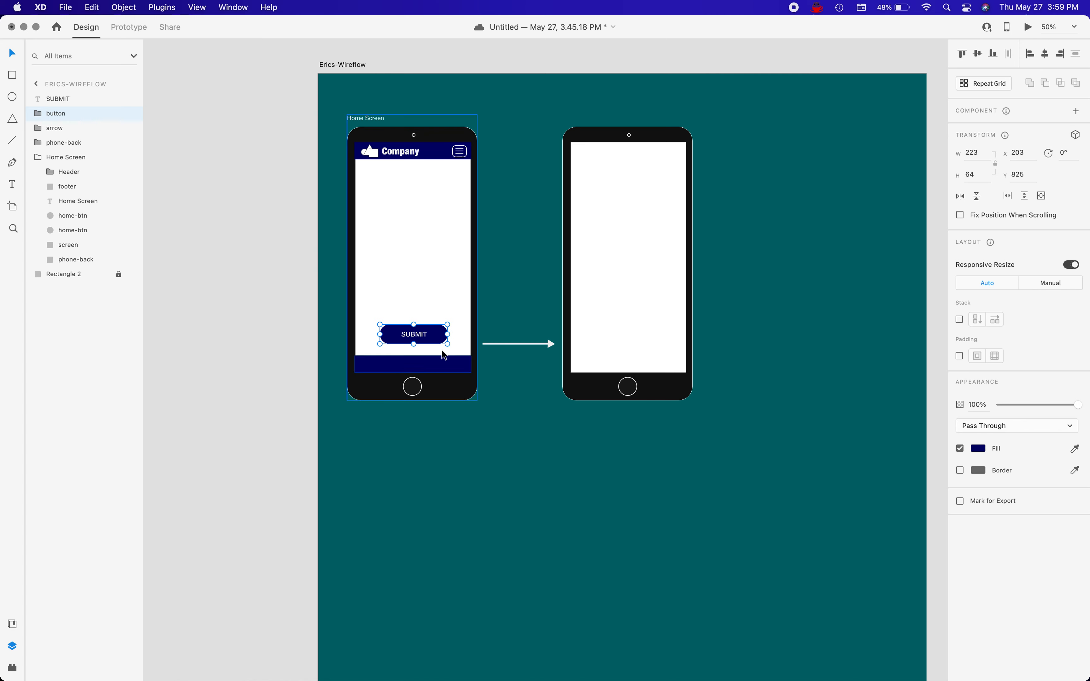
Try to duplicate the button group and move the copy to the second phone.
{"action": "key", "text": "super+d"}
{"action": "double_click", "coordinate": [430, 339]}
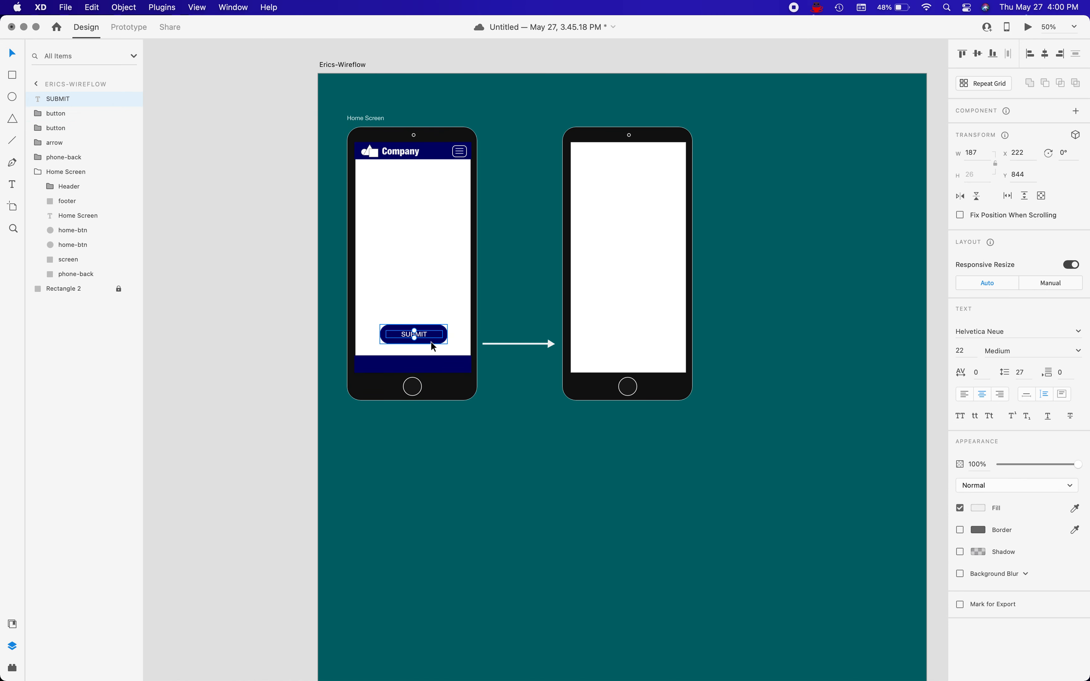
{"action": "left_click_drag", "start_coordinate": [430, 338], "coordinate": [661, 361]}
{"action": "key", "text": "super+z"}
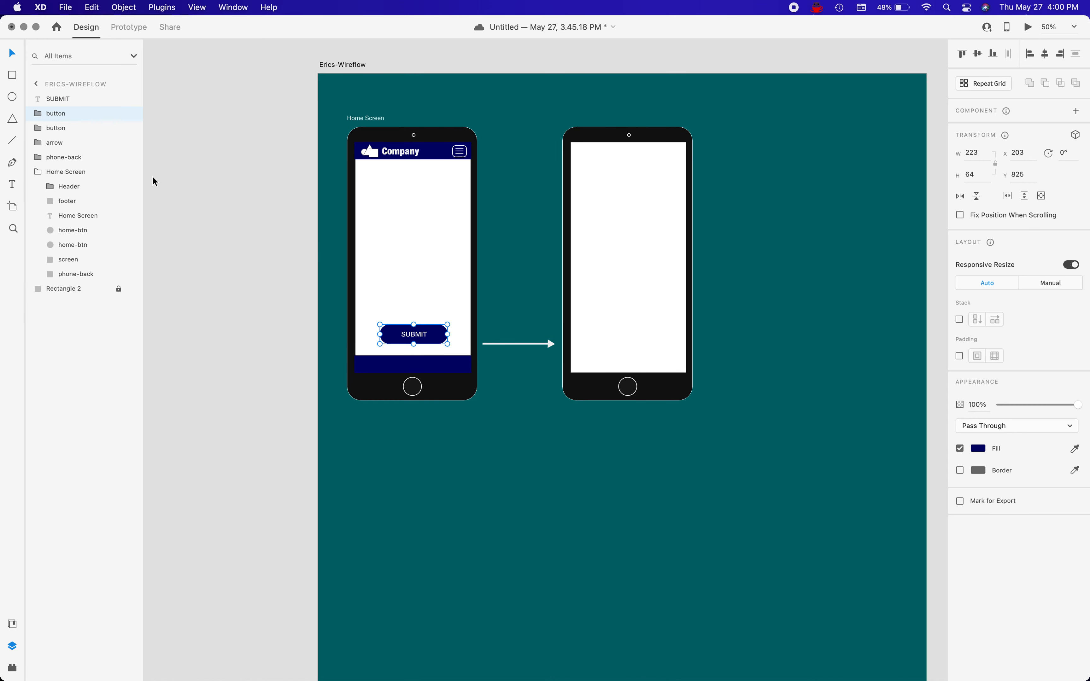
{"action": "key", "text": "super+z"}
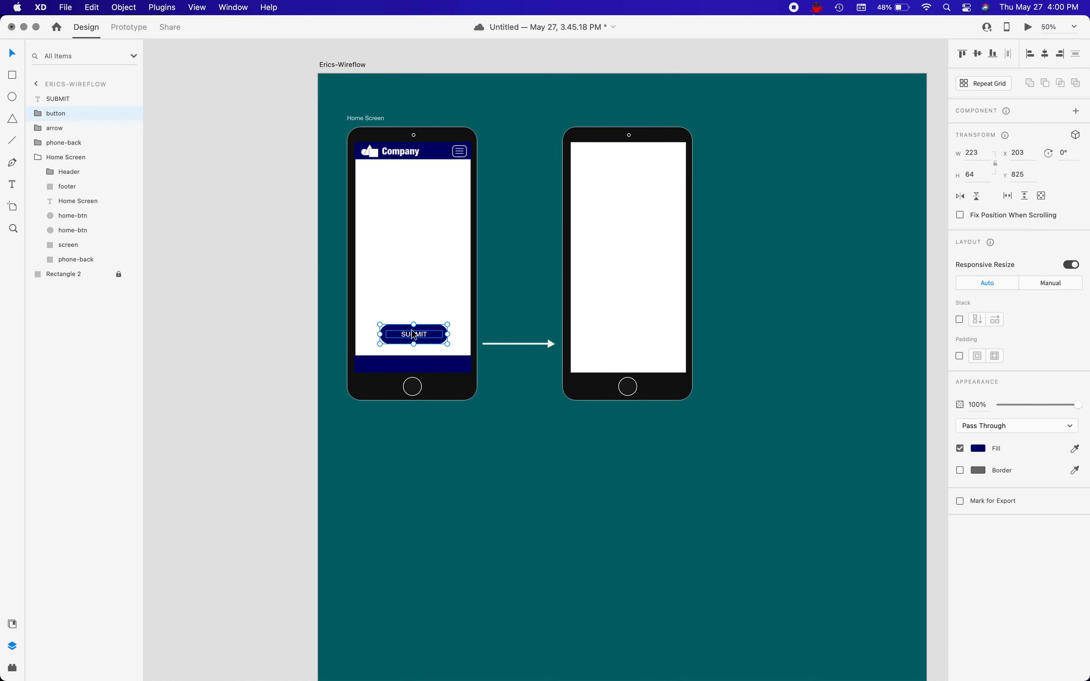
Expand the button group, duplicate it, shift the copy sideways to the right and delete the copy.
{"action": "left_click", "coordinate": [43, 115]}
{"action": "key", "text": "super+d"}
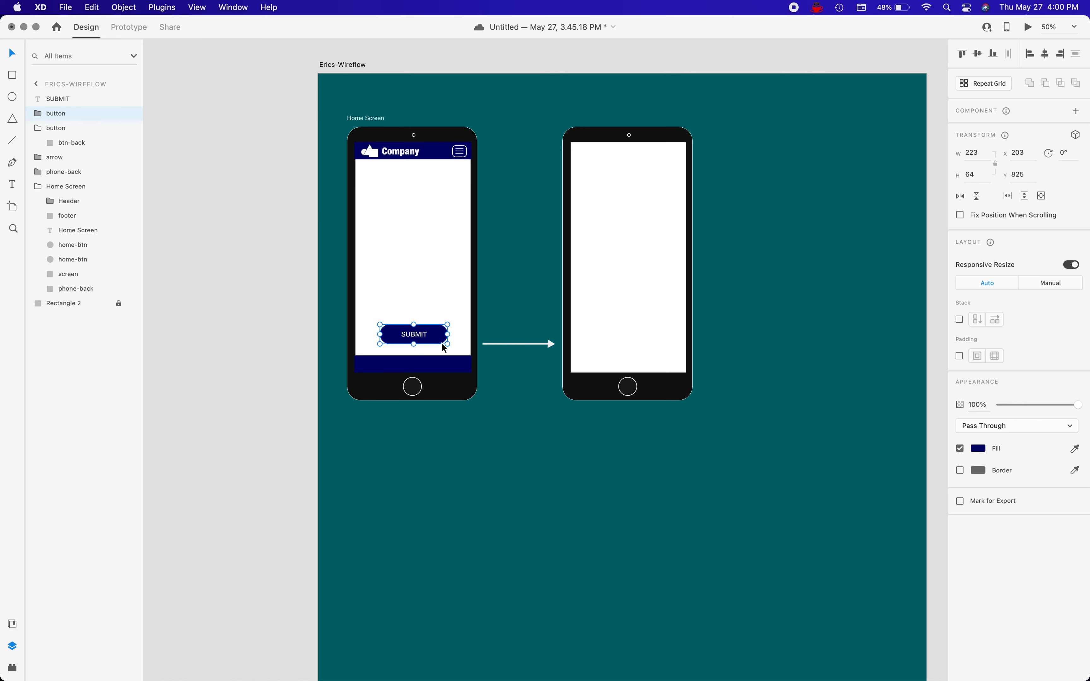
{"action": "key", "text": "shift+Right"}
{"action": "key", "text": "shift+Right"}
{"action": "key", "text": "shift+Right"}
{"action": "key", "text": "shift+Right"}
{"action": "key", "text": "shift+Right"}
{"action": "key", "text": "shift+Right"}
{"action": "key", "text": "shift+Right"}
{"action": "key", "text": "shift+Right"}
{"action": "key", "text": "shift+Right"}
{"action": "key", "text": "shift+Right"}
{"action": "key", "text": "shift+Right"}
{"action": "key", "text": "shift+Right"}
{"action": "key", "text": "shift+Right"}
{"action": "key", "text": "shift+Right"}
{"action": "key", "text": "shift+Right"}
{"action": "key", "text": "shift+Right"}
{"action": "key", "text": "shift+Right"}
{"action": "key", "text": "shift+Right"}
{"action": "key", "text": "shift+Right"}
{"action": "key", "text": "Delete"}
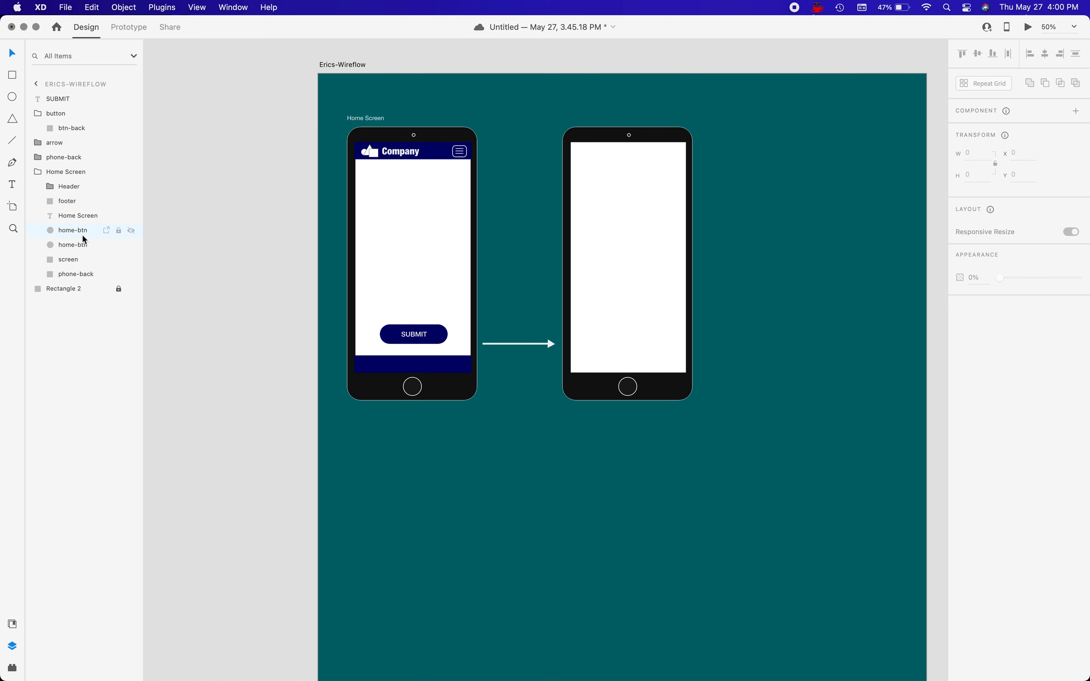
Move the SUBMIT text layer into the button group above btn-back, and collapse the group.
{"action": "left_click", "coordinate": [58, 114]}
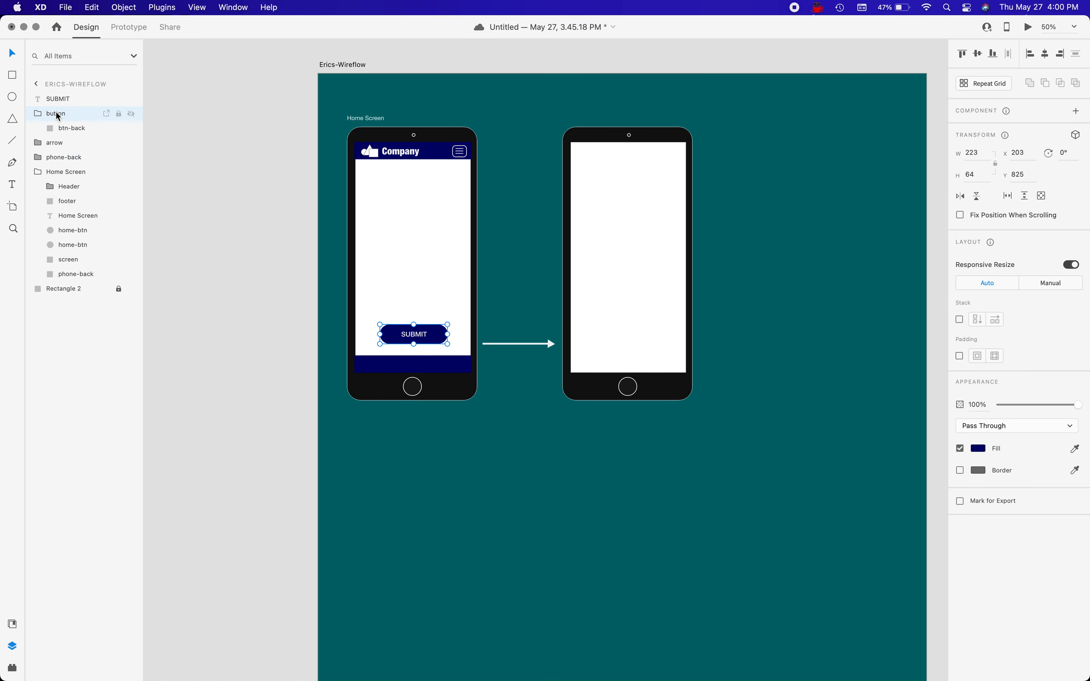
{"action": "left_click", "coordinate": [58, 130]}
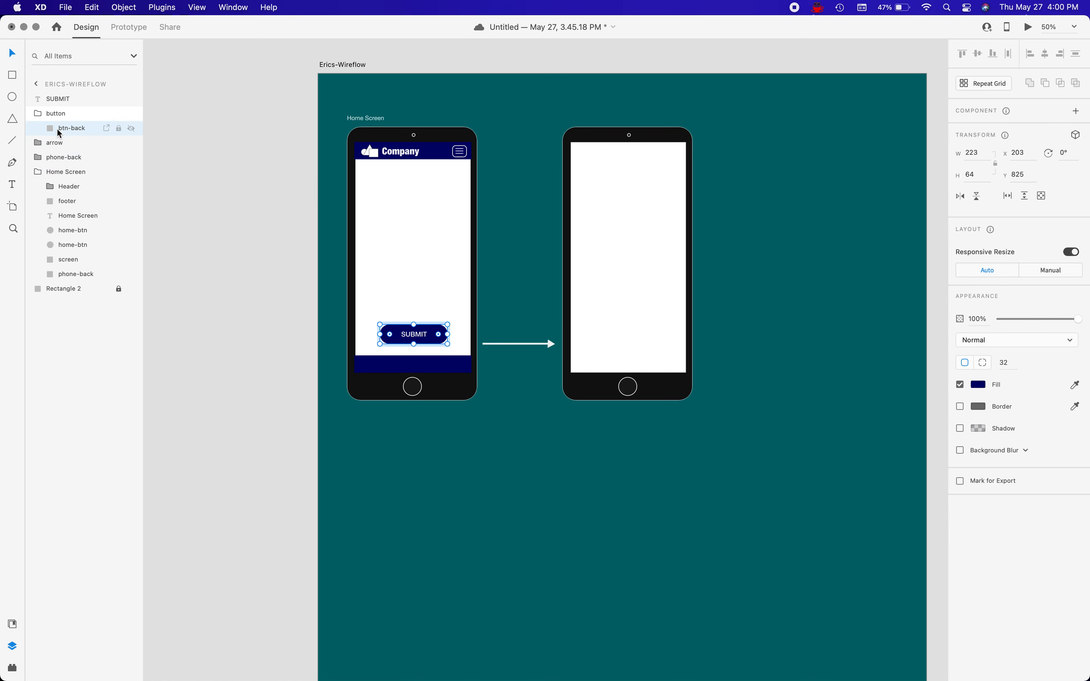
{"action": "left_click", "coordinate": [414, 335]}
{"action": "left_click_drag", "start_coordinate": [58, 100], "coordinate": [58, 123]}
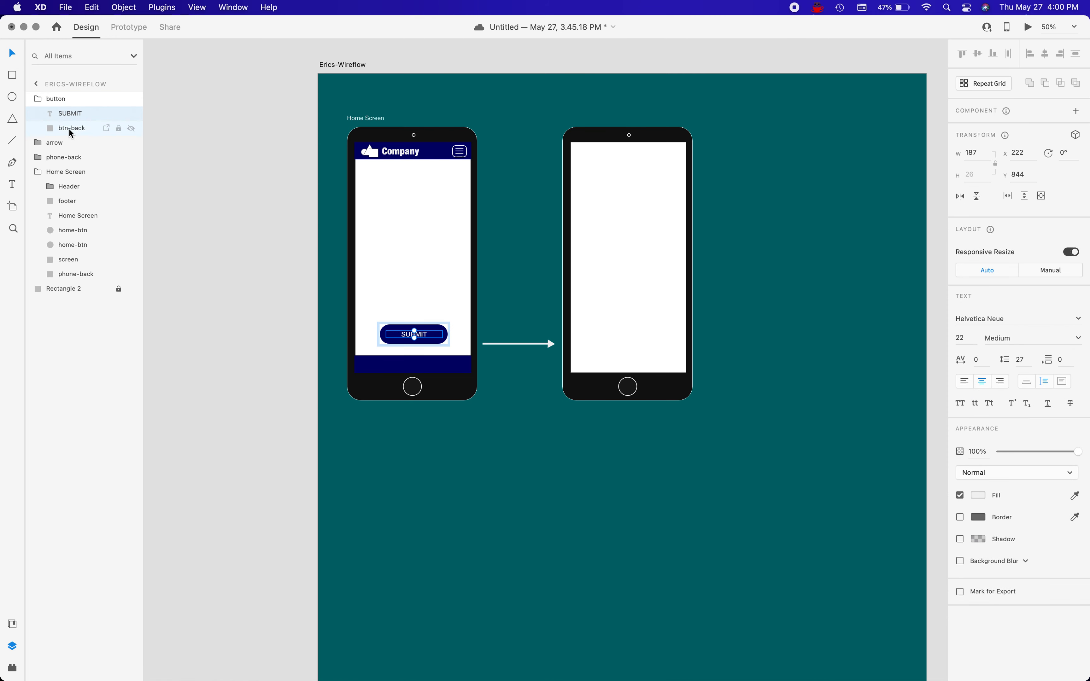
{"action": "left_click", "coordinate": [38, 99]}
Duplicate the button group and shift the copy horizontally onto the second phone's screen.
{"action": "left_click", "coordinate": [51, 103]}
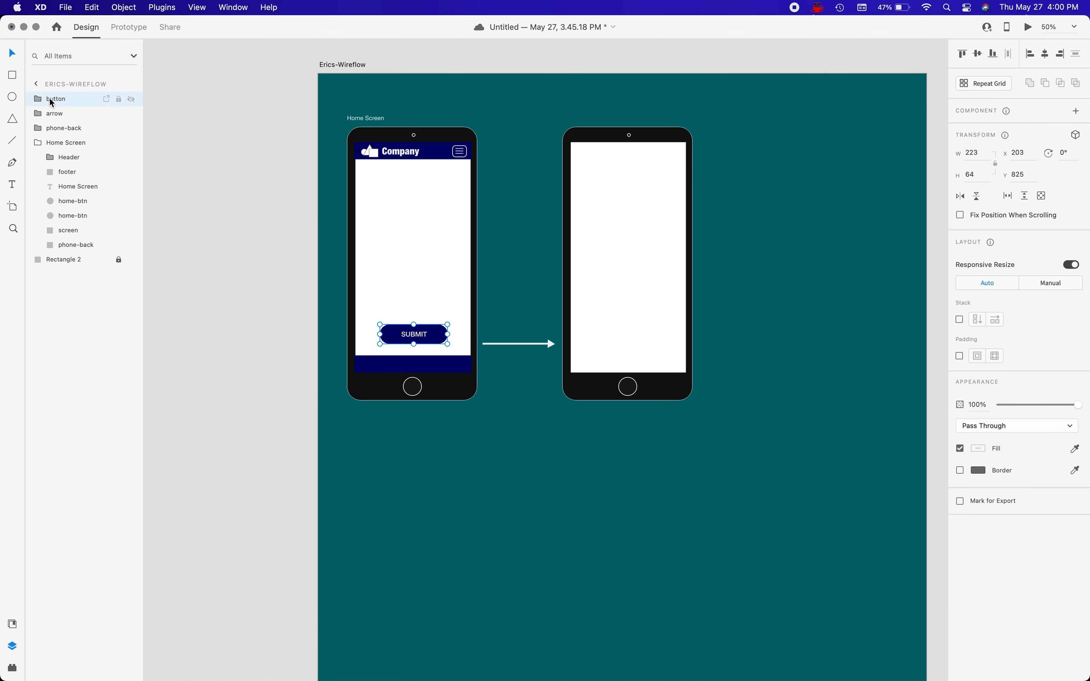
{"action": "key", "text": "super+d"}
{"action": "key", "text": "shift+Right"}
{"action": "key", "text": "shift+Right"}
{"action": "key", "text": "shift+Right"}
{"action": "key", "text": "shift+Right"}
{"action": "key", "text": "shift+Right"}
{"action": "key", "text": "shift+Right"}
{"action": "key", "text": "shift+Right"}
{"action": "key", "text": "shift+Right"}
{"action": "key", "text": "shift+Right"}
{"action": "key", "text": "shift+Right"}
{"action": "key", "text": "shift+Right"}
{"action": "key", "text": "shift+Right"}
{"action": "key", "text": "shift+Right"}
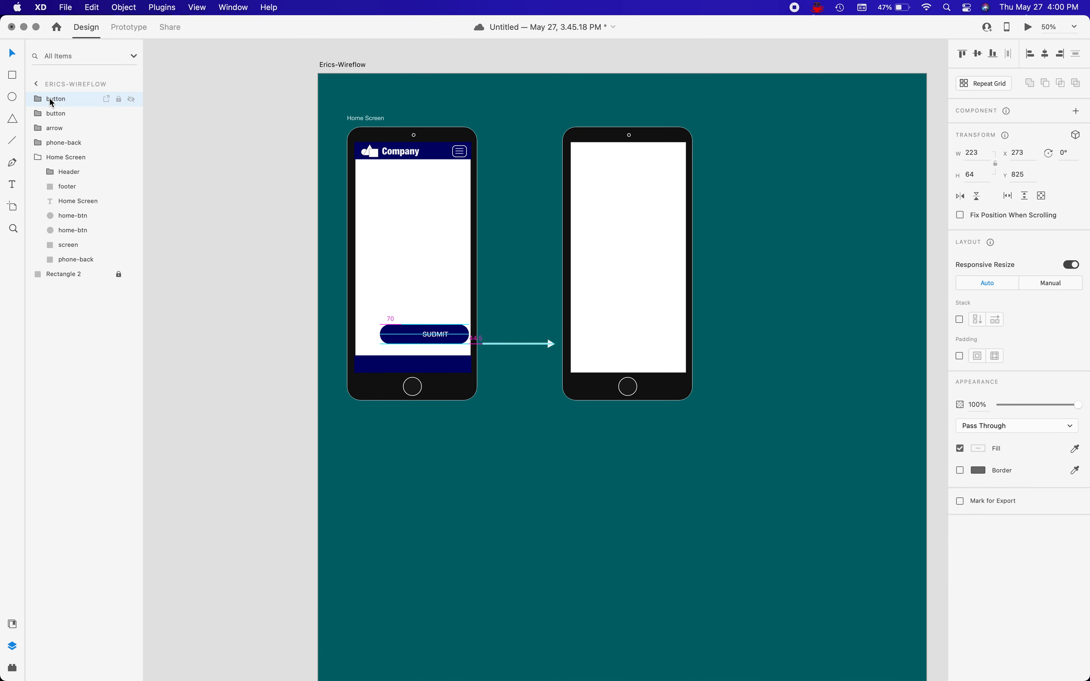
{"action": "key", "text": "shift+Right"}
{"action": "key", "text": "shift+Right"}
{"action": "key", "text": "shift+Right"}
{"action": "key", "text": "shift+Right"}
{"action": "key", "text": "shift+Right"}
{"action": "key", "text": "shift+Right"}
{"action": "key", "text": "shift+Right"}
{"action": "key", "text": "shift+Right"}
{"action": "key", "text": "shift+Right"}
{"action": "key", "text": "shift+Right"}
{"action": "key", "text": "shift+Right"}
{"action": "key", "text": "shift+Right"}
{"action": "key", "text": "shift+Right"}
{"action": "key", "text": "shift+Right"}
{"action": "key", "text": "shift+Right"}
{"action": "key", "text": "shift+Right"}
{"action": "key", "text": "shift+Right"}
{"action": "key", "text": "shift+Right"}
{"action": "key", "text": "shift+Right"}
{"action": "key", "text": "shift+Right"}
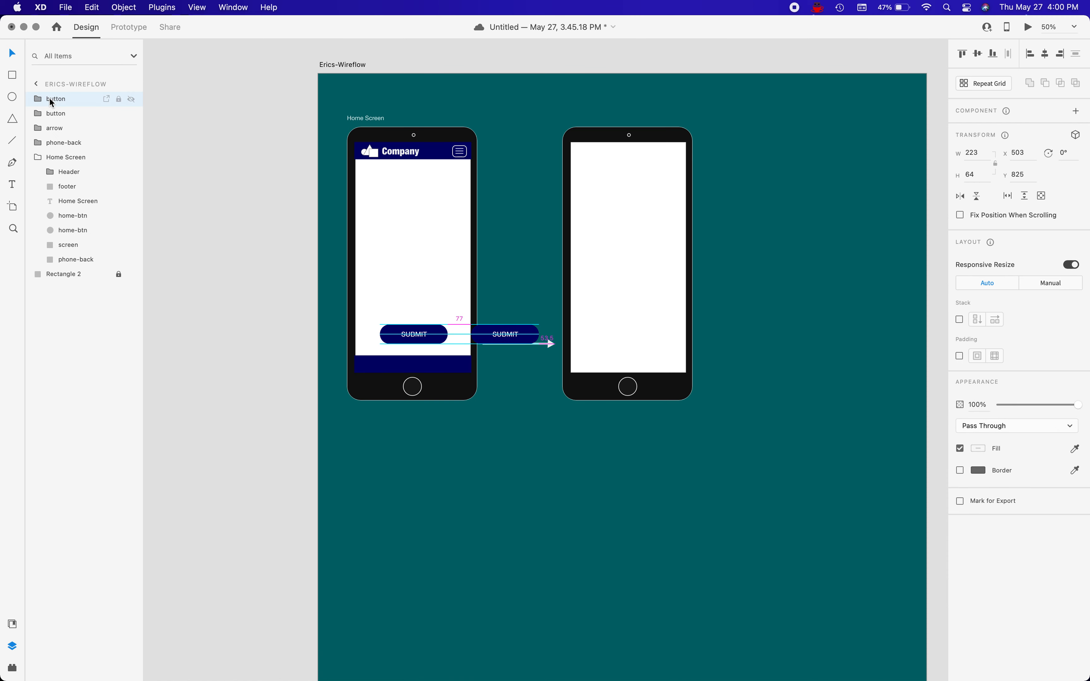
{"action": "key", "text": "shift+Right"}
{"action": "key", "text": "shift+Right"}
{"action": "key", "text": "shift+Right"}
{"action": "key", "text": "shift+Right"}
{"action": "key", "text": "shift+Right"}
{"action": "key", "text": "shift+Right"}
{"action": "key", "text": "shift+Right"}
{"action": "key", "text": "shift+Right"}
{"action": "key", "text": "shift+Right"}
{"action": "key", "text": "shift+Right"}
{"action": "key", "text": "shift+Right"}
{"action": "key", "text": "shift+Right"}
{"action": "key", "text": "shift+Right"}
{"action": "key", "text": "shift+Right"}
{"action": "key", "text": "shift+Right"}
{"action": "key", "text": "shift+Right"}
{"action": "key", "text": "shift+Right"}
{"action": "key", "text": "shift+Right"}
{"action": "key", "text": "shift+Right"}
{"action": "key", "text": "shift+Right"}
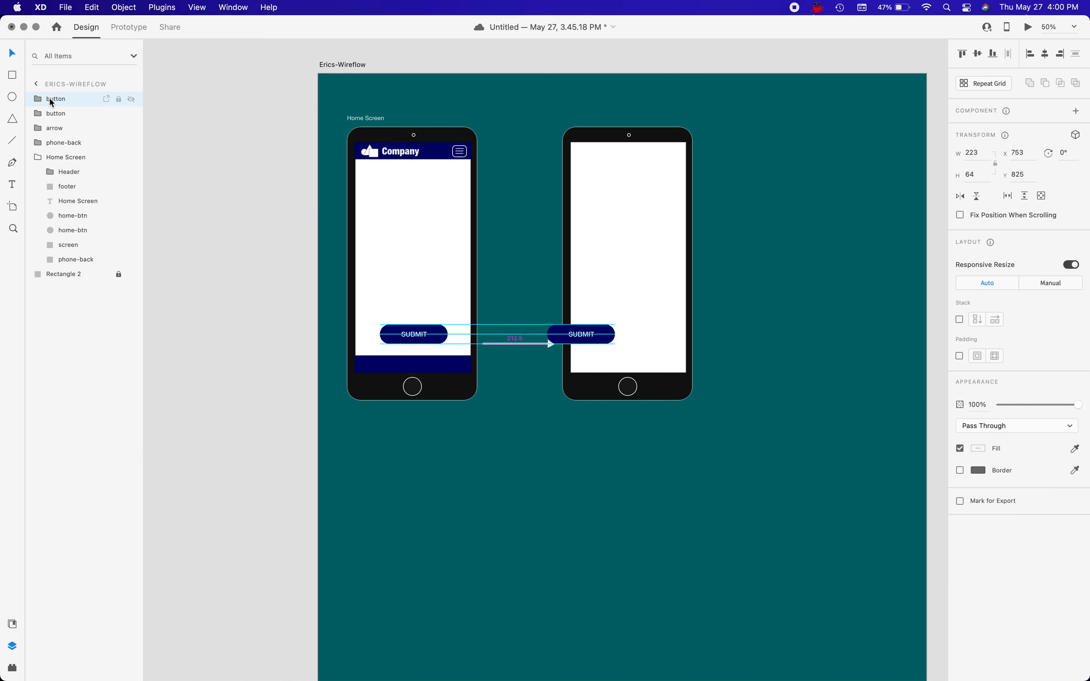
{"action": "key", "text": "shift+Right"}
{"action": "key", "text": "shift+Right"}
{"action": "key", "text": "shift+Right"}
{"action": "key", "text": "shift+Right"}
{"action": "key", "text": "shift+Right"}
{"action": "key", "text": "shift+Right"}
{"action": "key", "text": "shift+Right"}
{"action": "key", "text": "shift+Right"}
{"action": "key", "text": "shift+Right"}
{"action": "key", "text": "shift+Right"}
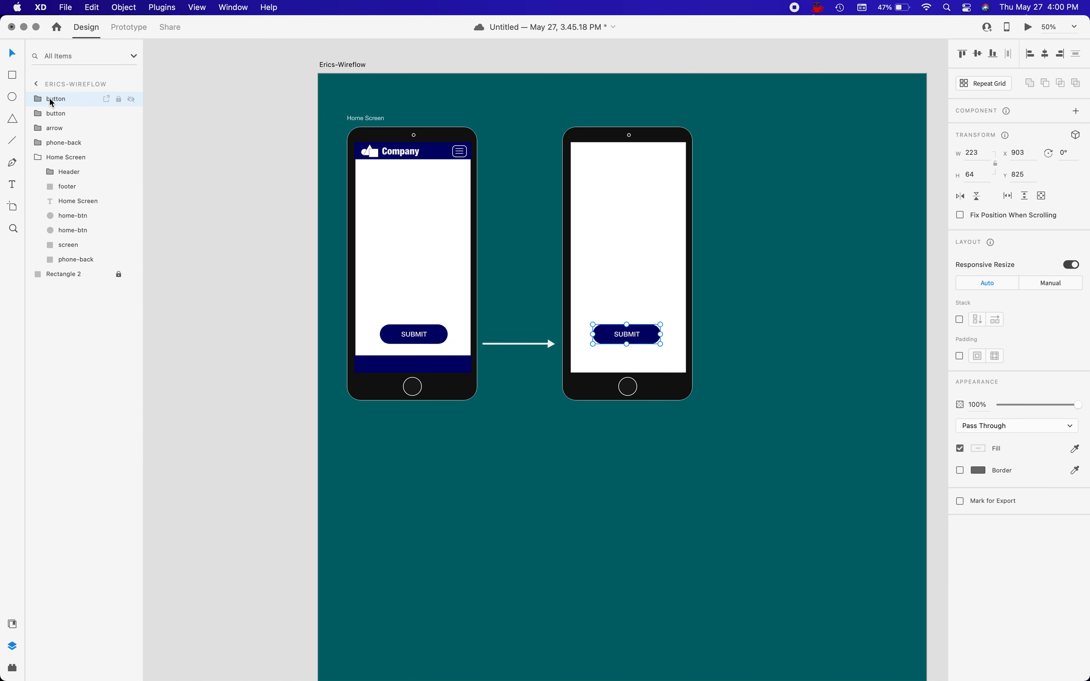
{"action": "key", "text": "shift+Left"}
{"action": "key", "text": "shift+Right"}
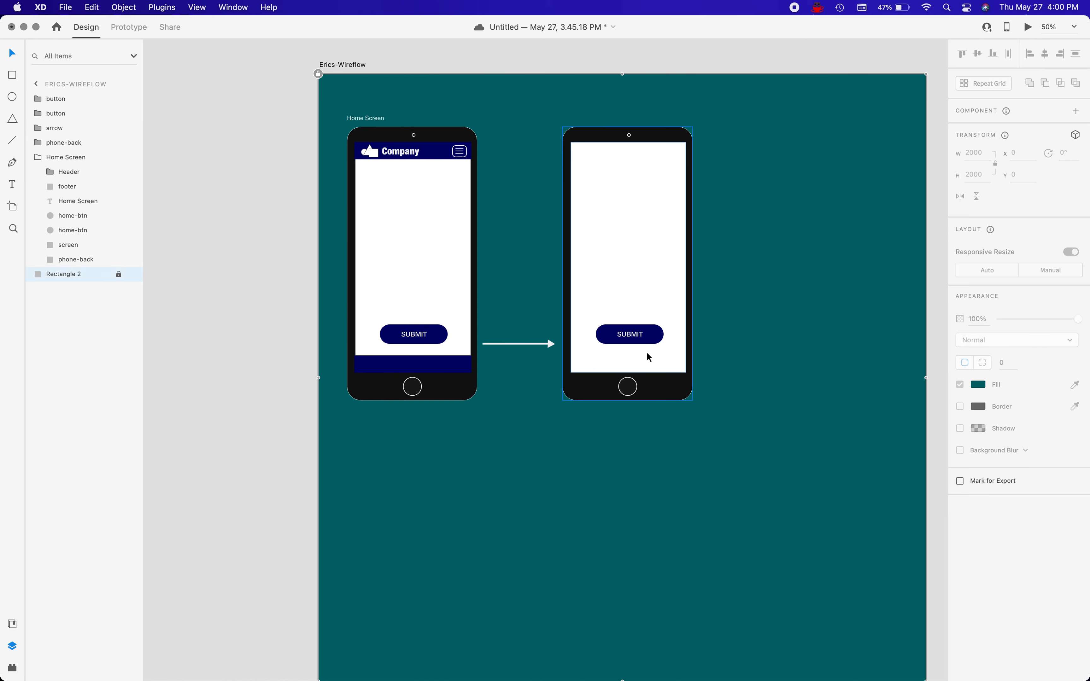
Move the copied SUBMIT button slightly lower on the second phone and delete it.
{"action": "mouse_move", "coordinate": [654, 339]}
{"action": "left_mouse_down"}
{"action": "mouse_move", "coordinate": [654, 223]}
{"action": "mouse_move", "coordinate": [654, 361]}
{"action": "mouse_move", "coordinate": [658, 349]}
{"action": "left_mouse_up"}
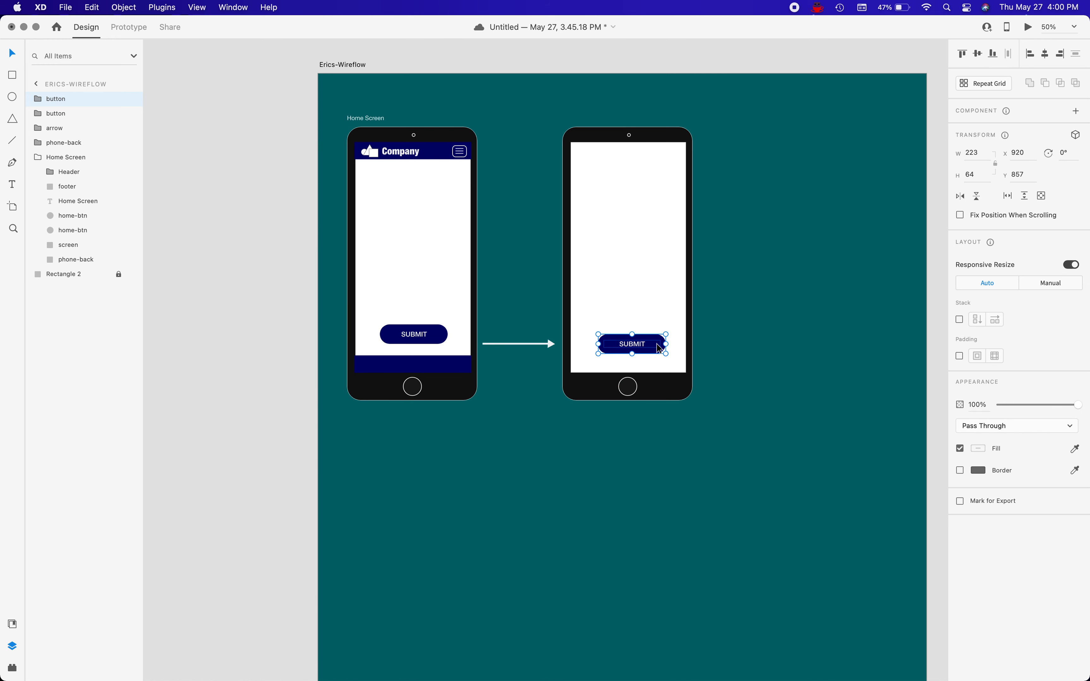
{"action": "key", "text": "Delete"}
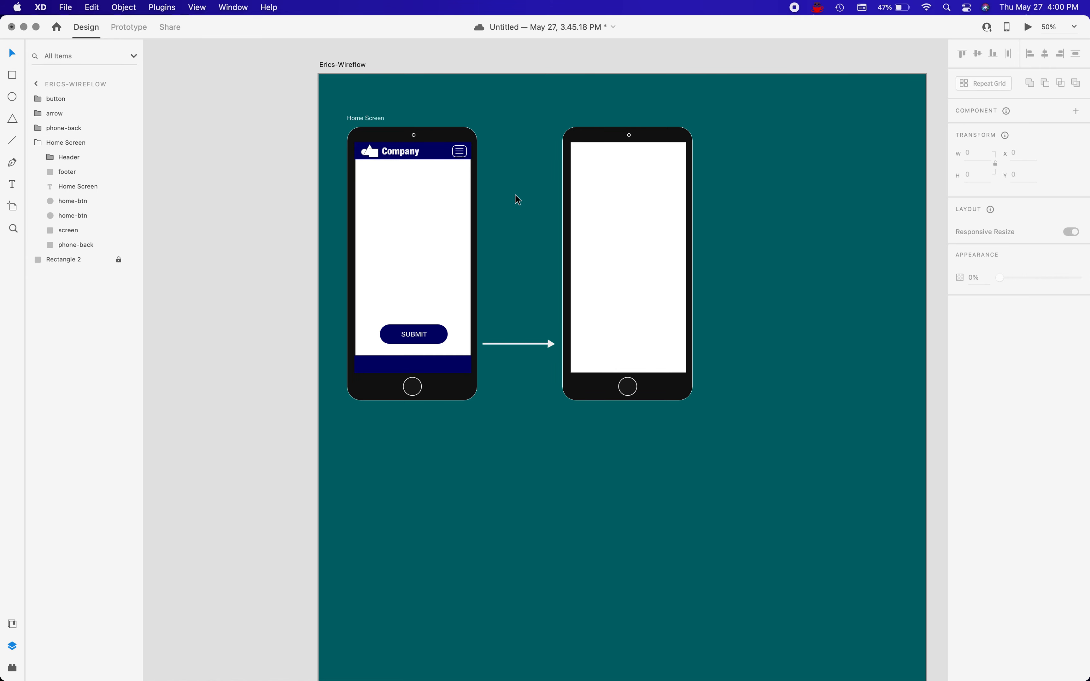
{"action": "scroll", "coordinate": [523, 295], "scroll_direction": "down", "scroll_amount": 5}
{"action": "scroll", "coordinate": [523, 295], "scroll_direction": "right", "scroll_amount": 2}
{"action": "scroll", "coordinate": [488, 217], "scroll_direction": "up", "scroll_amount": 5}
{"action": "scroll", "coordinate": [487, 217], "scroll_direction": "left", "scroll_amount": 1}
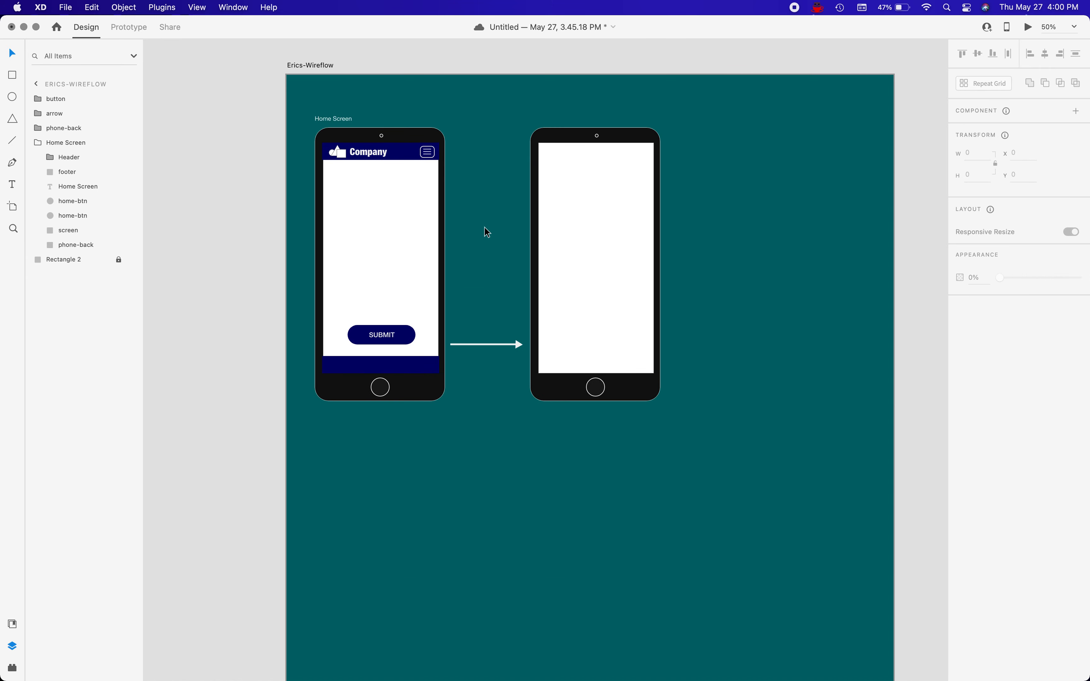
{"action": "scroll", "coordinate": [736, 312], "scroll_direction": "down", "scroll_amount": 6}
{"action": "scroll", "coordinate": [737, 312], "scroll_direction": "right", "scroll_amount": 4}
{"action": "scroll", "coordinate": [736, 312], "scroll_direction": "up", "scroll_amount": 3}
{"action": "scroll", "coordinate": [713, 302], "scroll_direction": "up", "scroll_amount": 2}
{"action": "scroll", "coordinate": [714, 303], "scroll_direction": "down", "scroll_amount": 2}
{"action": "scroll", "coordinate": [713, 302], "scroll_direction": "right", "scroll_amount": 1}
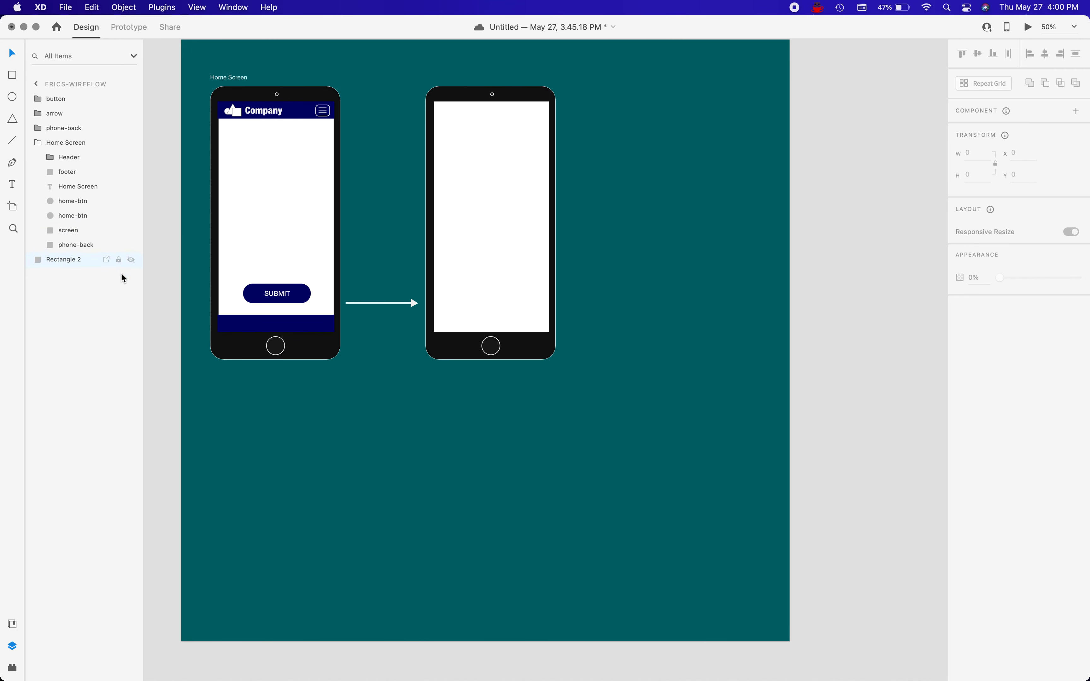
Enlarge the Erics-Wireflow artboard to about 3506 × 2701 px and extend its viewport height to 2701.
{"action": "left_click", "coordinate": [38, 87]}
{"action": "left_click", "coordinate": [68, 100]}
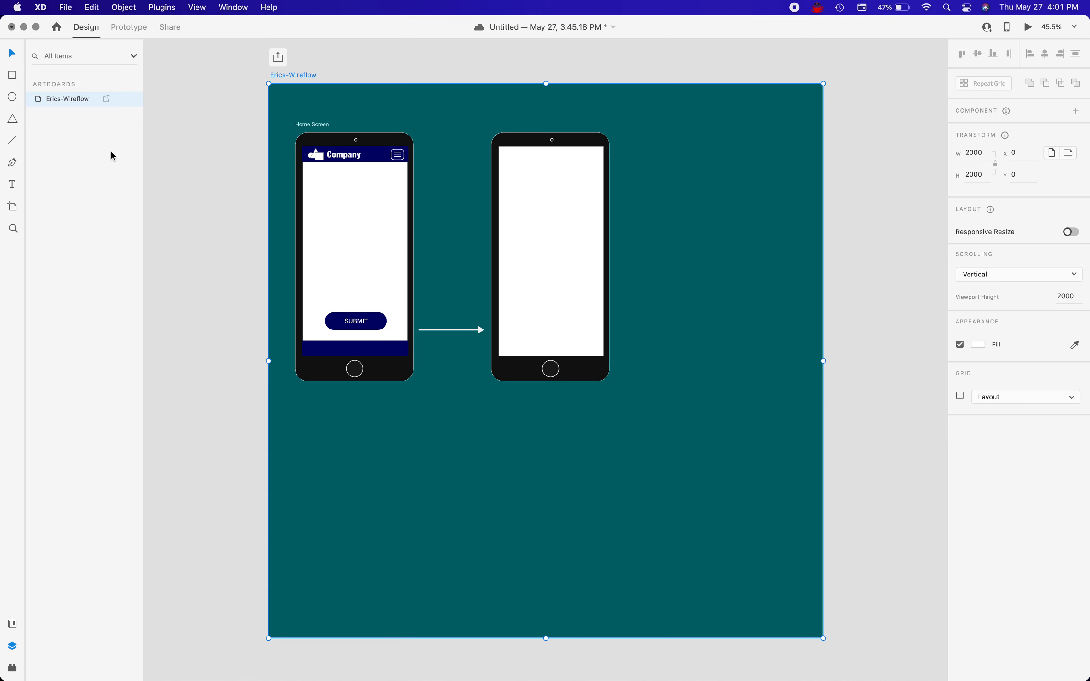
{"action": "scroll", "coordinate": [534, 285], "scroll_direction": "down", "scroll_amount": 5}
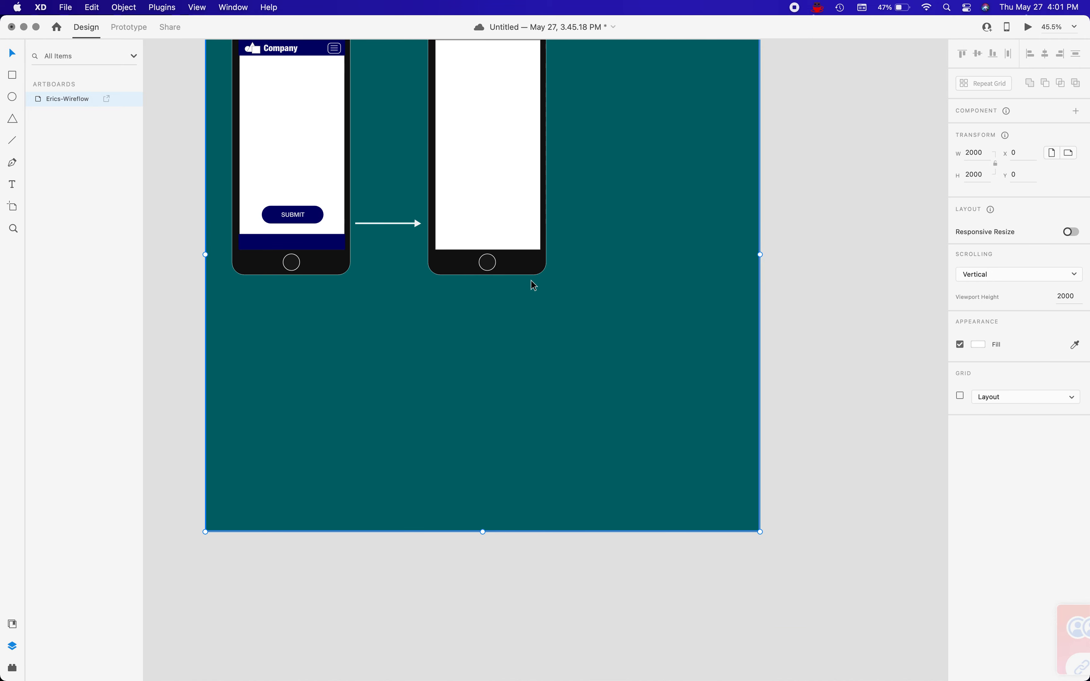
{"action": "scroll", "coordinate": [766, 528], "scroll_direction": "down", "scroll_amount": 3}
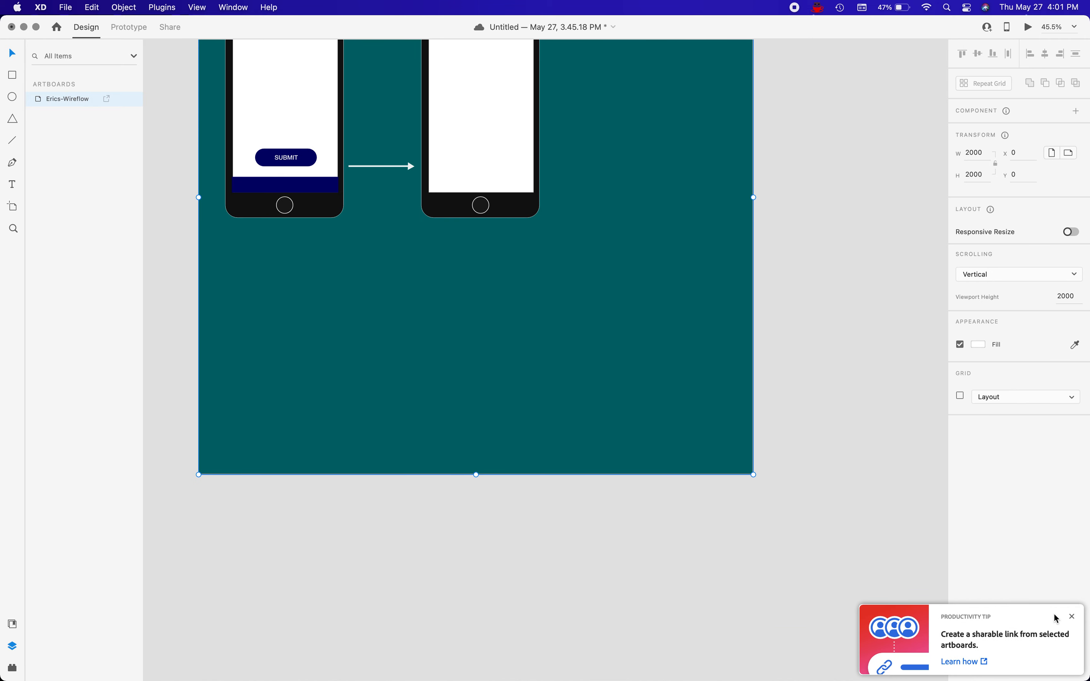
{"action": "left_click", "coordinate": [1072, 617]}
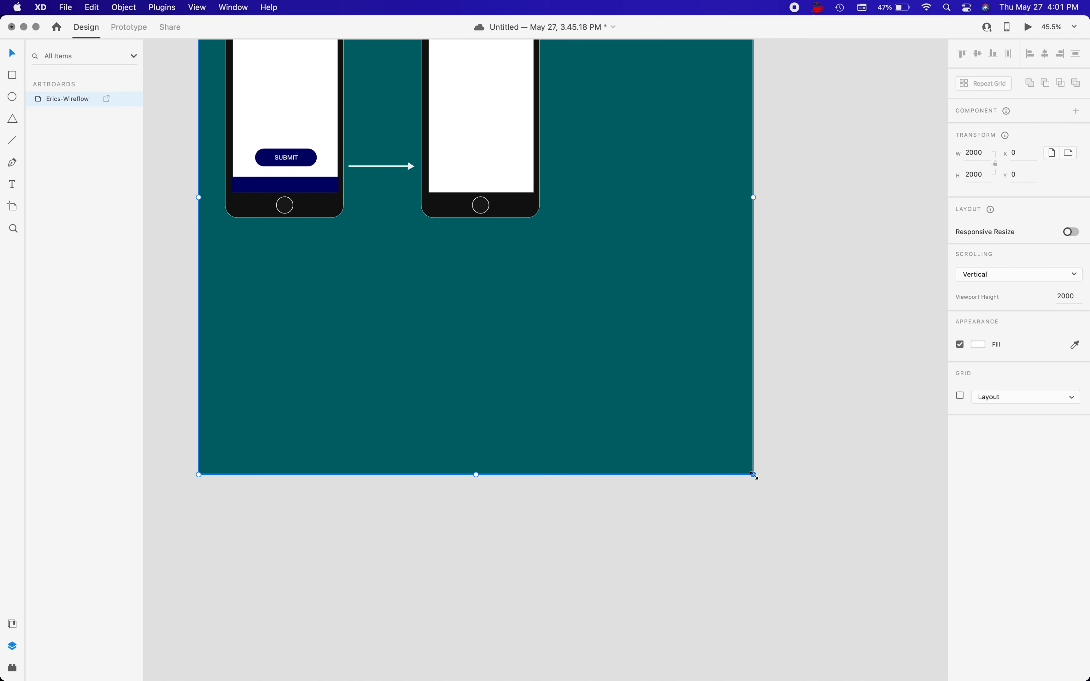
{"action": "left_click_drag", "start_coordinate": [754, 474], "coordinate": [938, 667]}
{"action": "key", "text": "super+minus"}
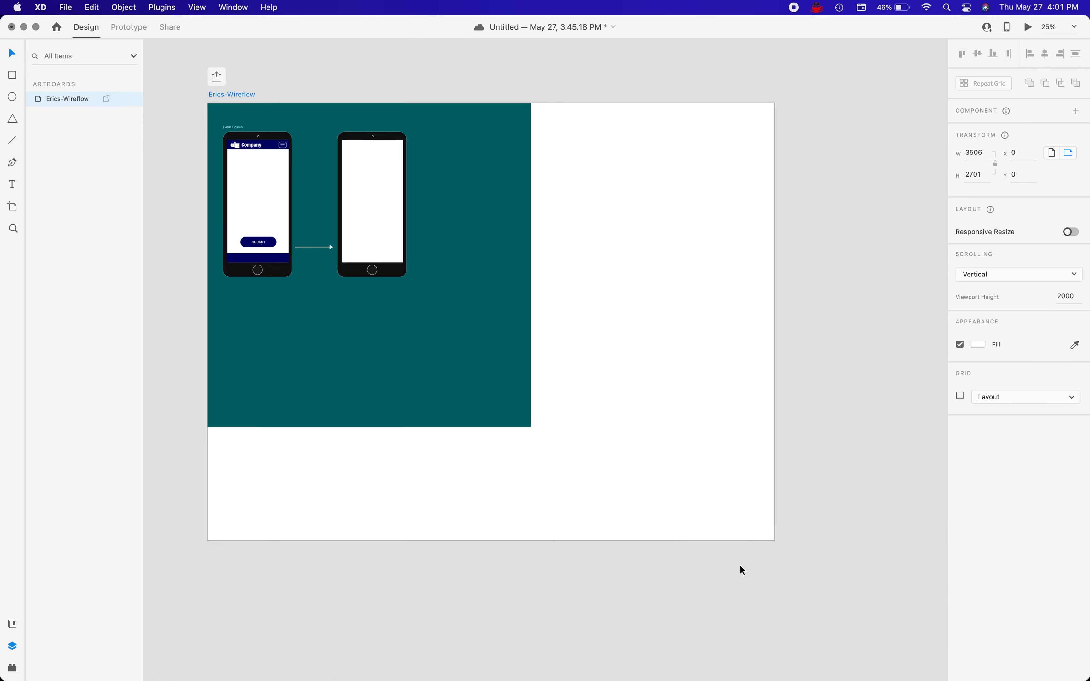
{"action": "left_click_drag", "start_coordinate": [224, 422], "coordinate": [222, 533]}
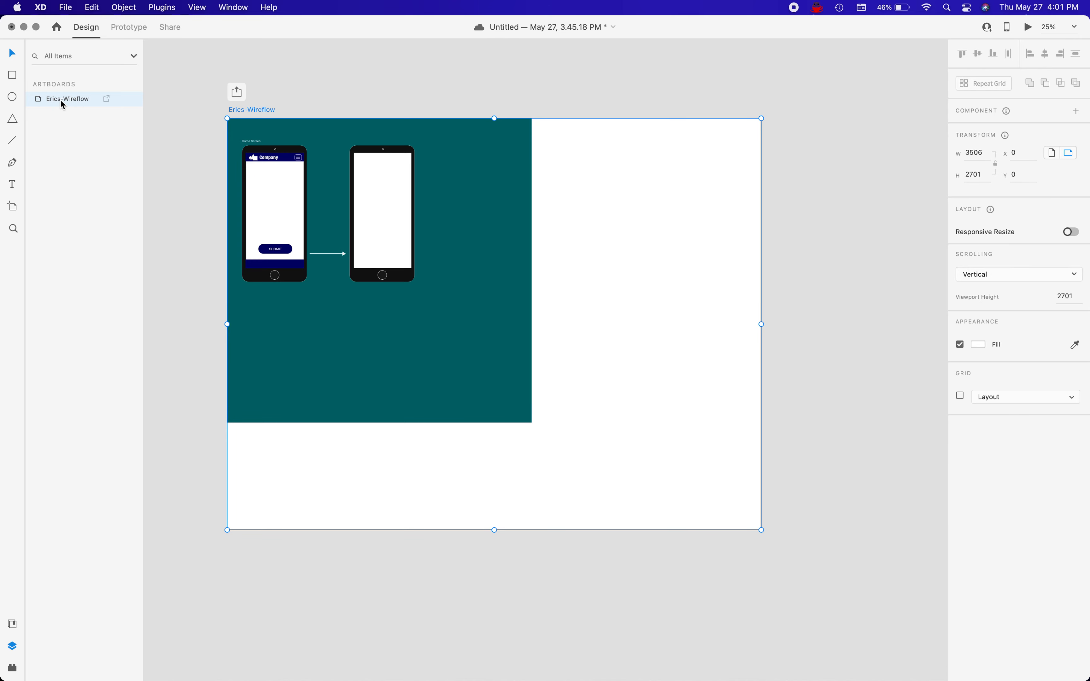
Stretch the teal background Rectangle 2 to 3506 × 2701 px so it covers the whole artboard.
{"action": "double_click", "coordinate": [42, 98]}
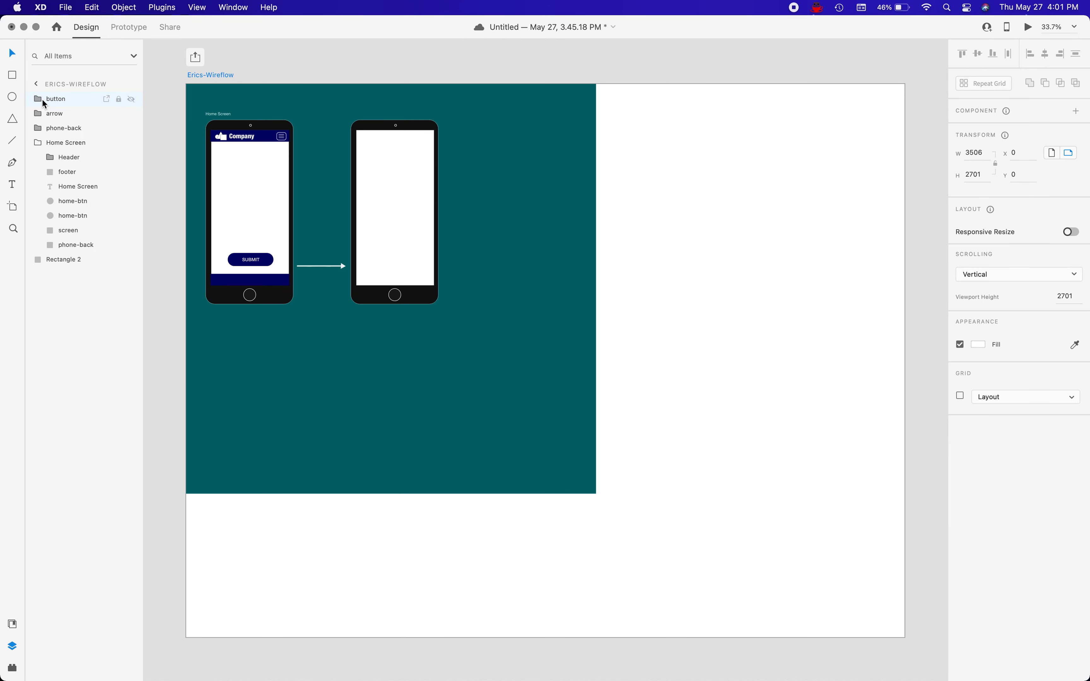
{"action": "left_click", "coordinate": [60, 260]}
{"action": "left_click_drag", "start_coordinate": [594, 495], "coordinate": [905, 633]}
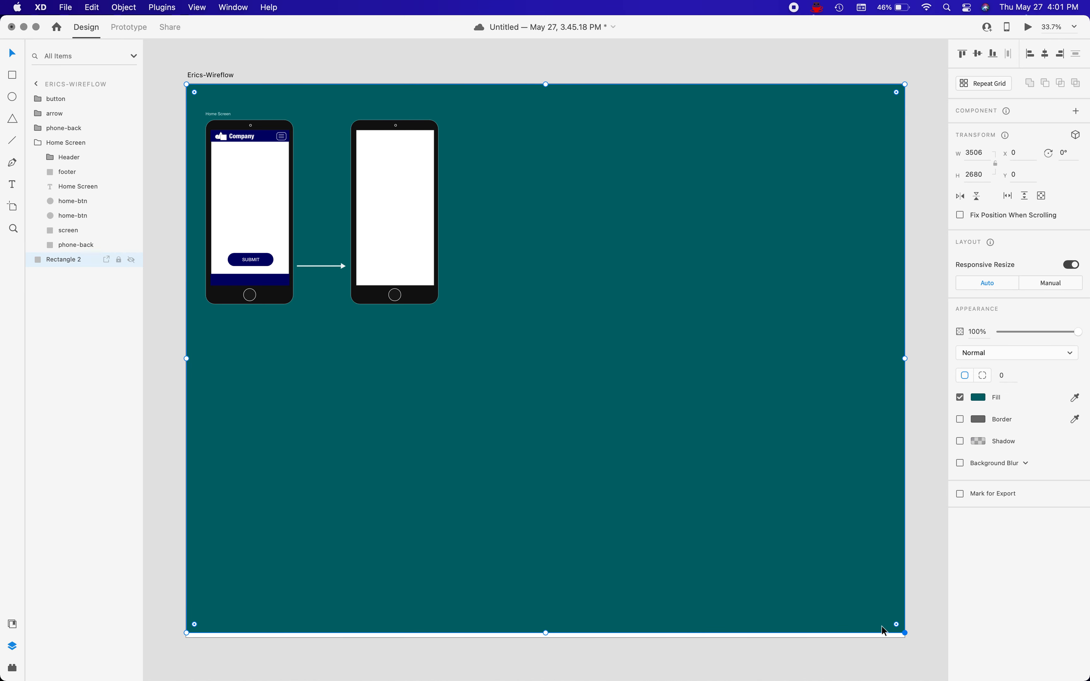
{"action": "left_click_drag", "start_coordinate": [545, 633], "coordinate": [545, 637]}
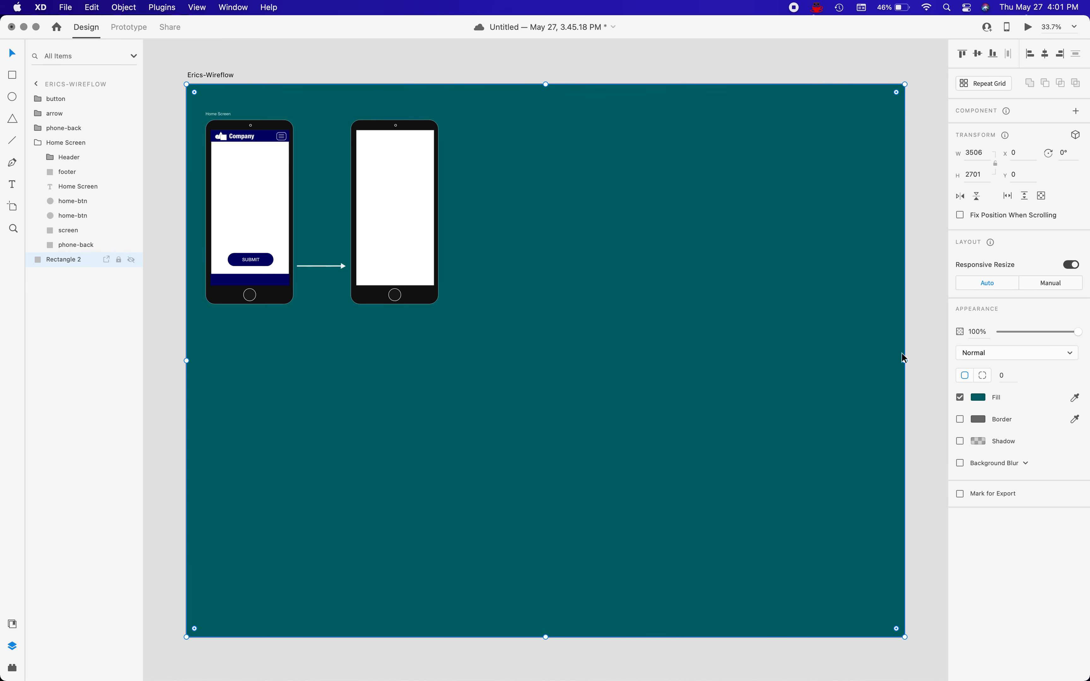
{"action": "mouse_move", "coordinate": [904, 361]}
{"action": "left_mouse_down"}
{"action": "mouse_move", "coordinate": [806, 362]}
{"action": "mouse_move", "coordinate": [904, 357]}
{"action": "left_mouse_up"}
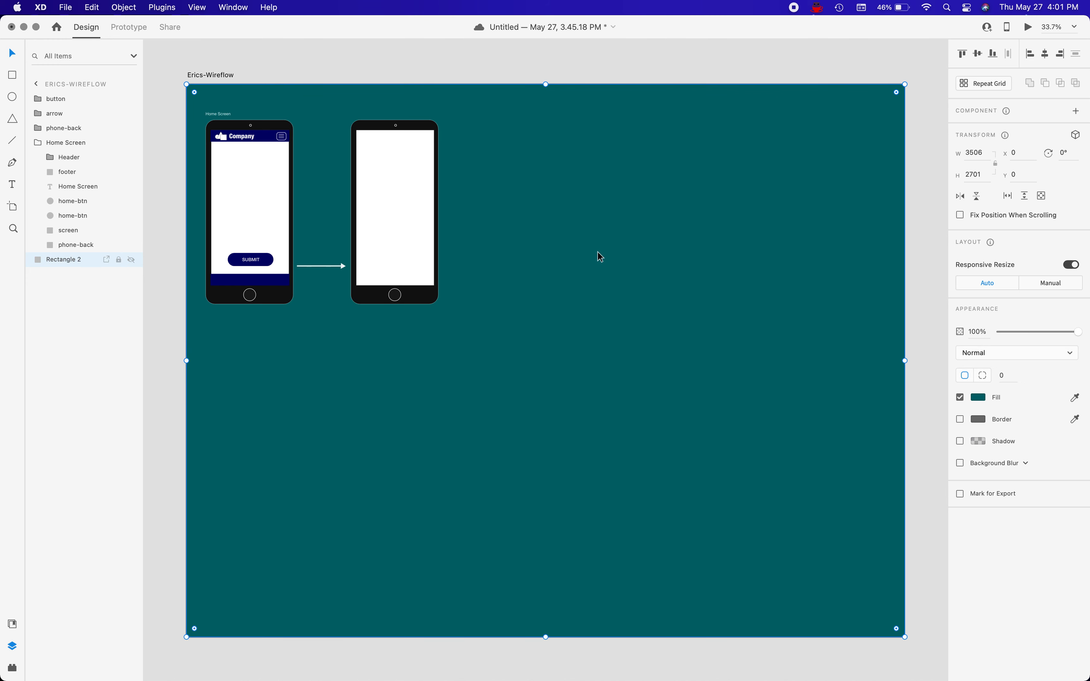